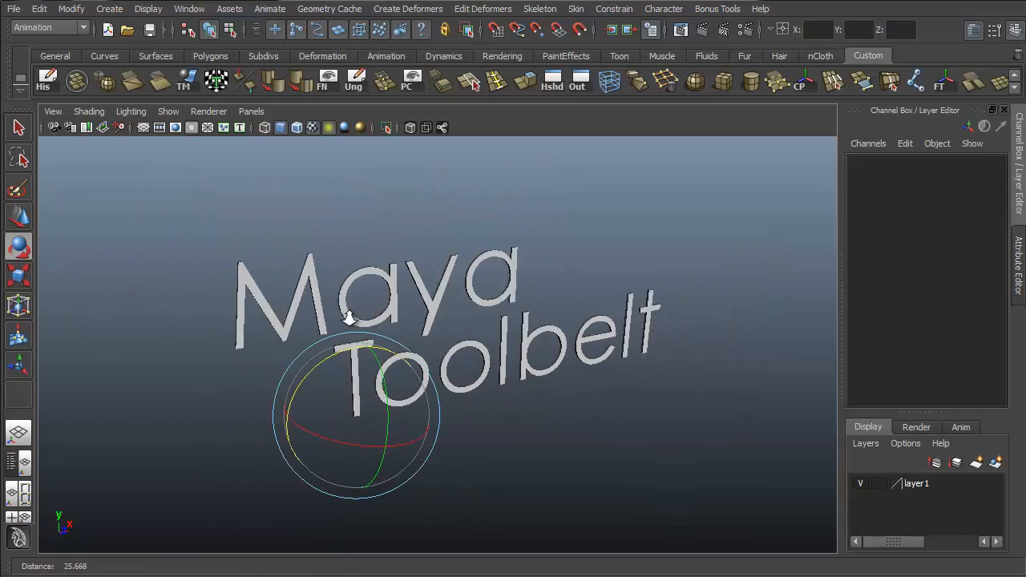
pyautogui.keyDown('alt'); pyautogui.moveTo(345, 316); pyautogui.dragTo(351, 302); pyautogui.keyUp('alt')
pyautogui.press('w')
pyautogui.keyDown('alt'); pyautogui.moveTo(437, 273); pyautogui.dragTo(426, 328, button='middle'); pyautogui.keyUp('alt')
pyautogui.press('Insert')
pyautogui.moveTo(321, 447); pyautogui.dragTo(243, 299)
pyautogui.press('Insert')
pyautogui.moveTo(244, 245); pyautogui.dragTo(239, 138)
pyautogui.press('q')
pyautogui.keyDown('alt'); pyautogui.moveTo(652, 411); pyautogui.dragTo(676, 300); pyautogui.keyUp('alt')
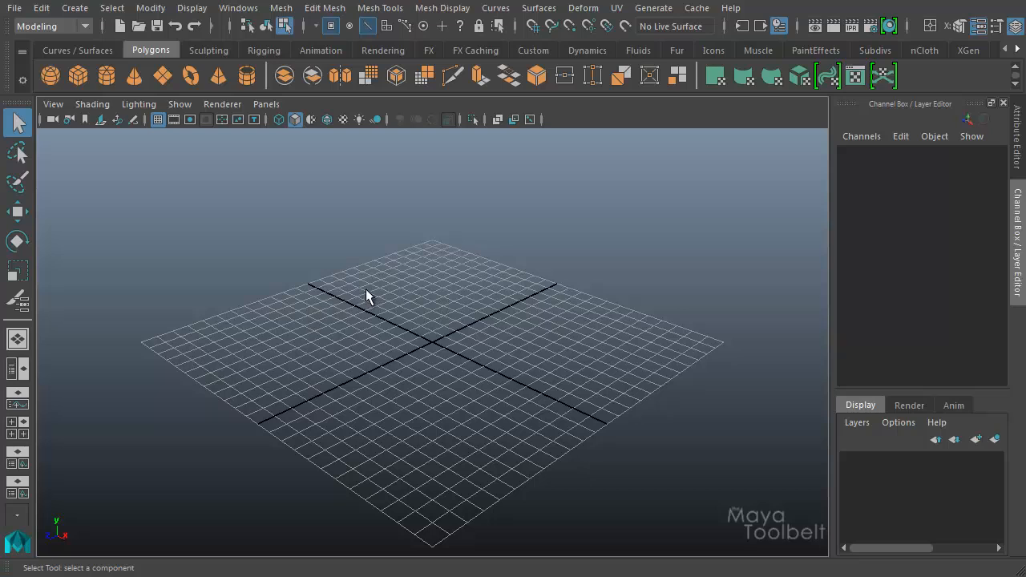
# Open the Crease tool's options to view its mode and selection settings, and close them again.
pyautogui.click(328, 8)
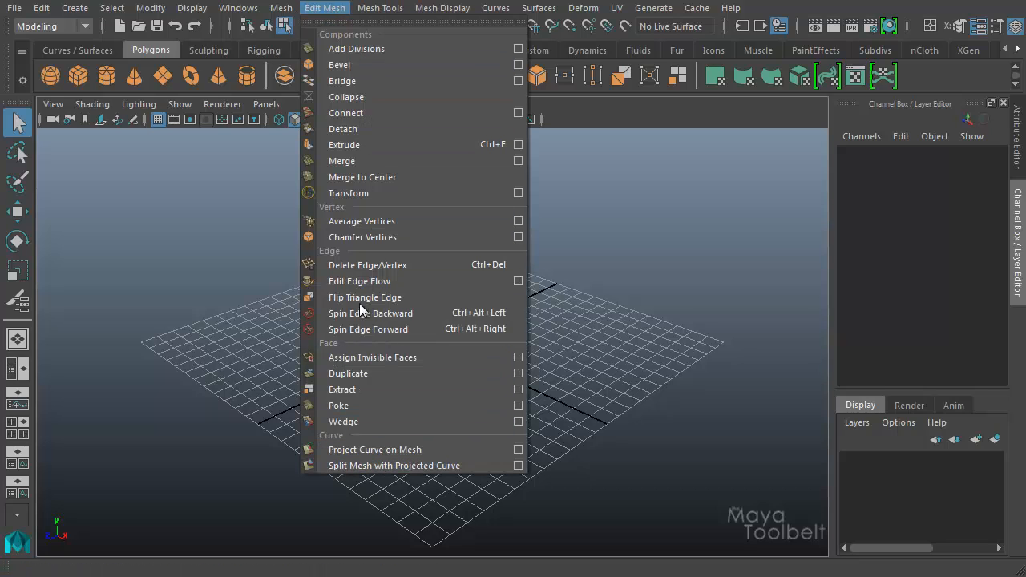
pyautogui.click(381, 8)
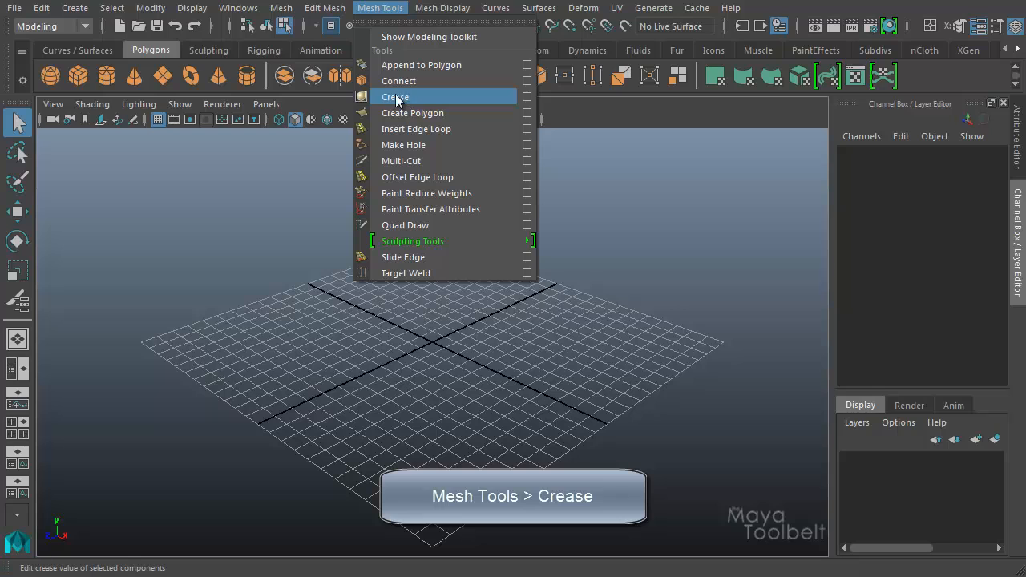
pyautogui.click(527, 97)
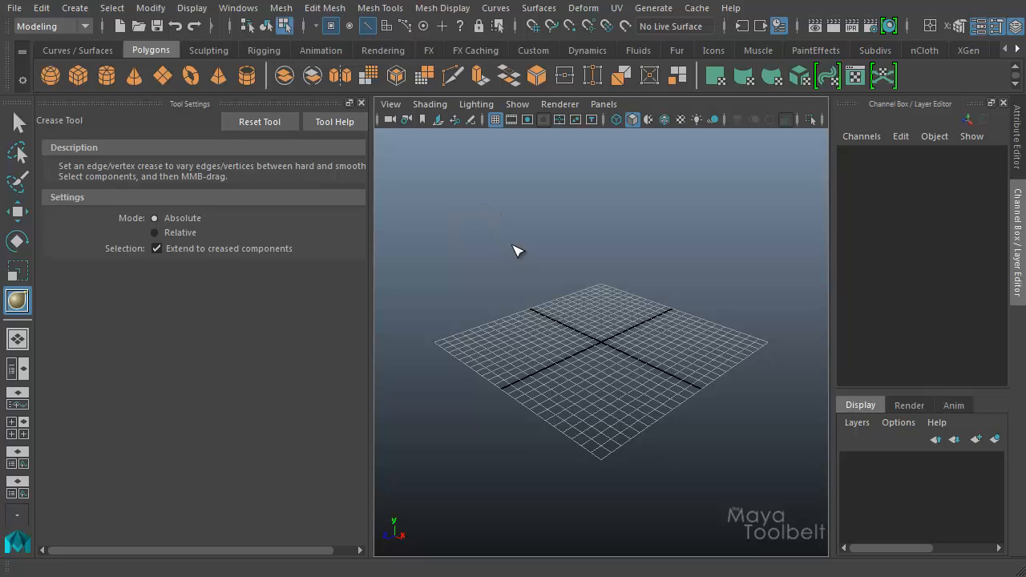
pyautogui.press('q')
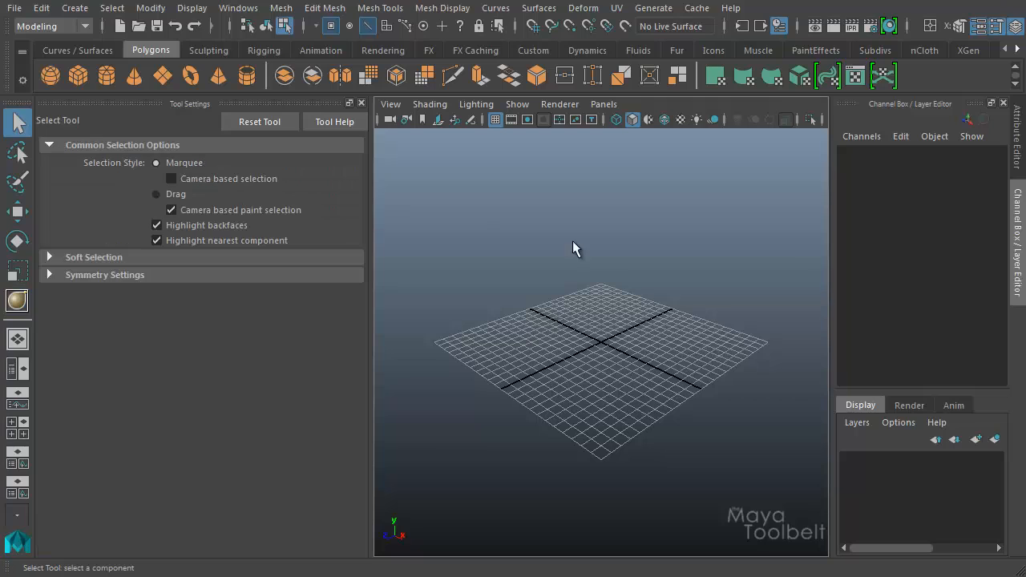
pyautogui.click(360, 103)
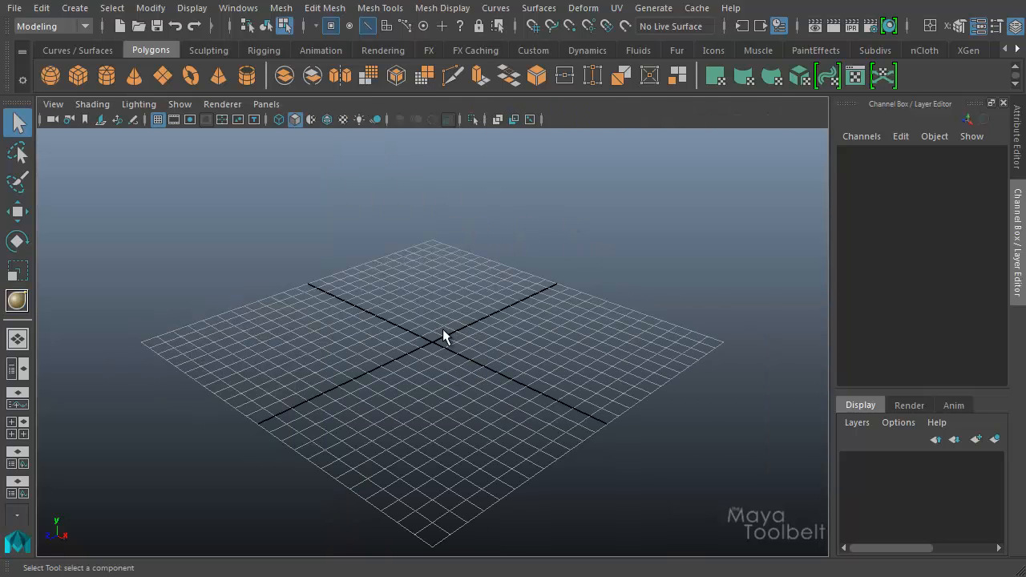
# Create a polygon sphere with a radius of about 5.88 near the center of the grid.
pyautogui.click(74, 7)
pyautogui.moveTo(213, 69)
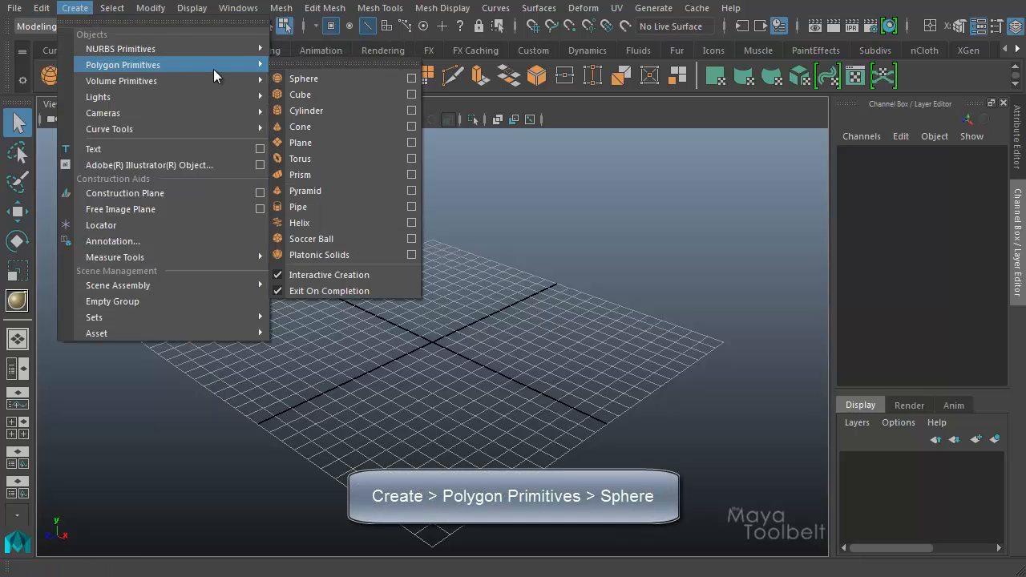
pyautogui.click(312, 78)
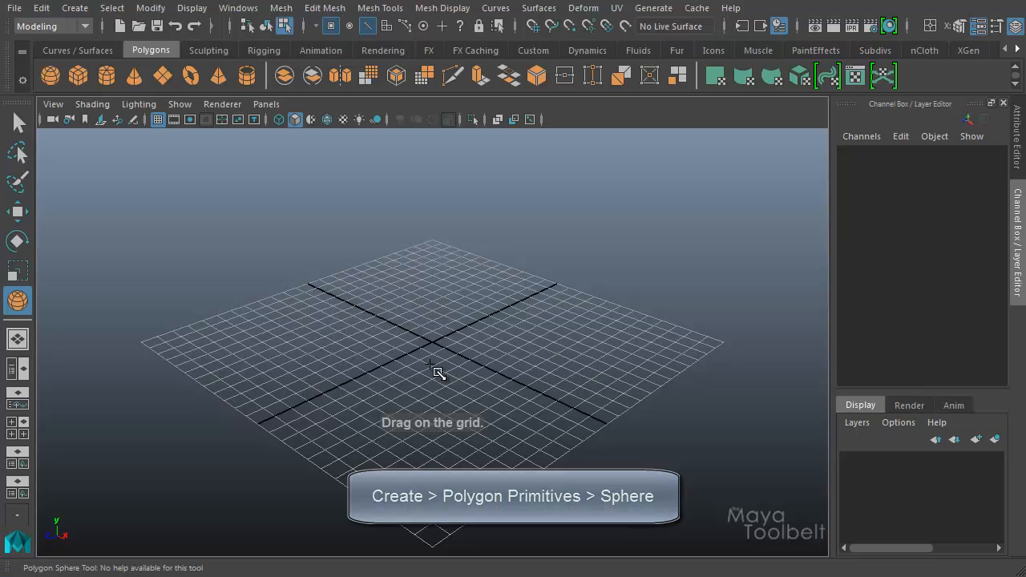
pyautogui.moveTo(431, 355); pyautogui.dragTo(517, 398)
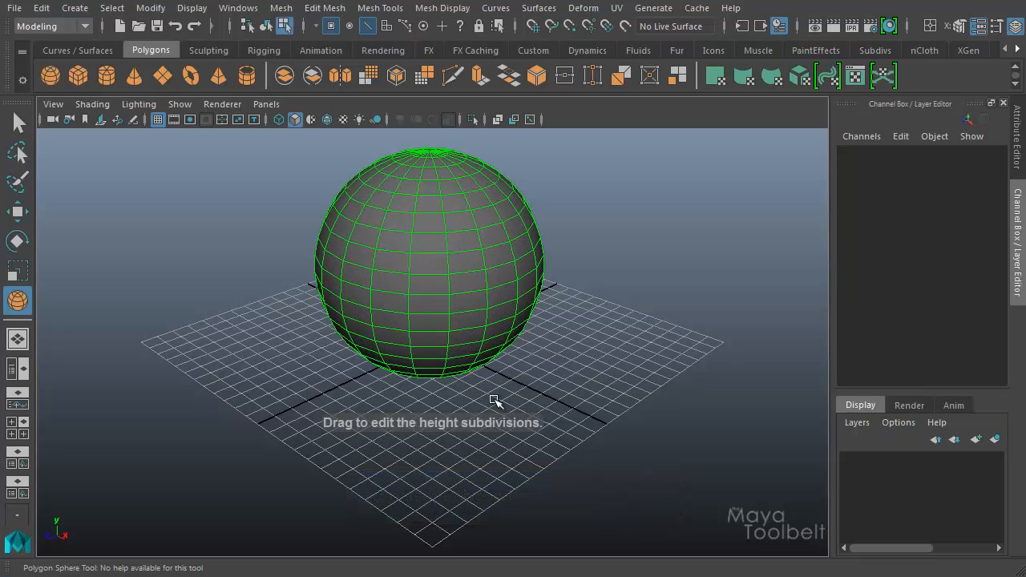
pyautogui.press('q')
pyautogui.press('w')
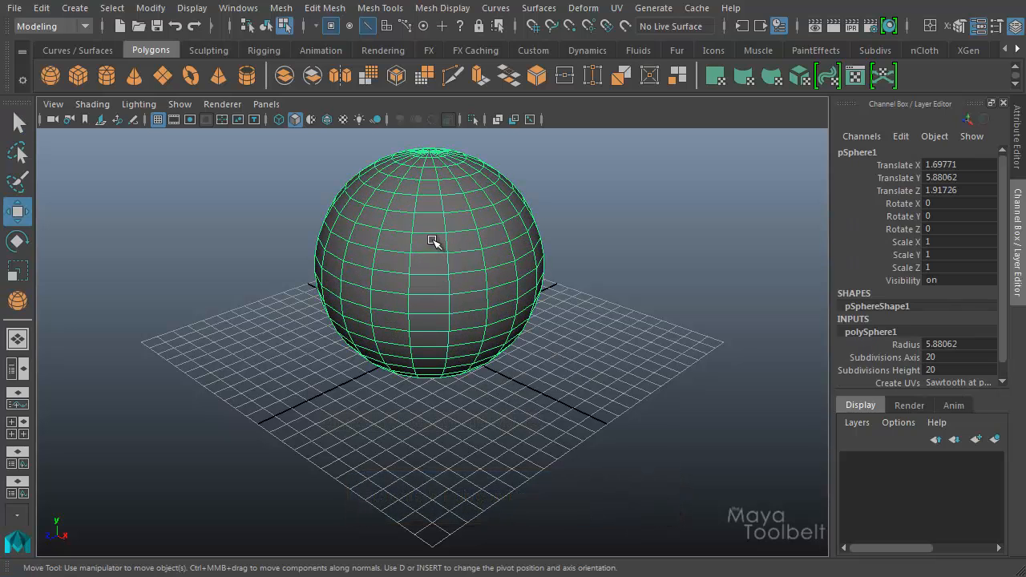
# Select a horizontal edge loop on the sphere's upper half and scale it outward into a wide brim.
pyautogui.moveTo(433, 214); pyautogui.dragTo(437, 184, button='right')
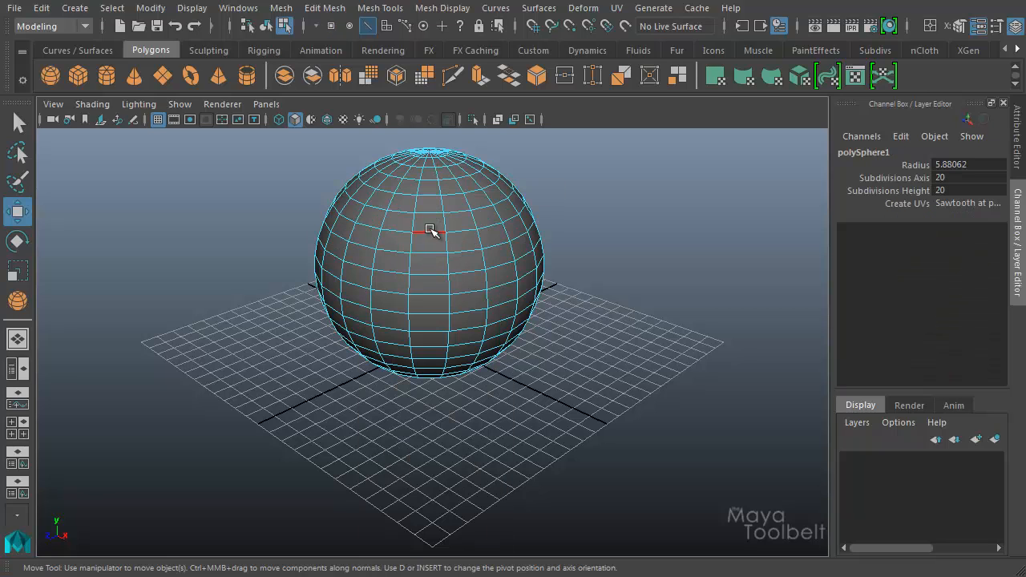
pyautogui.doubleClick(427, 229)
pyautogui.press('r')
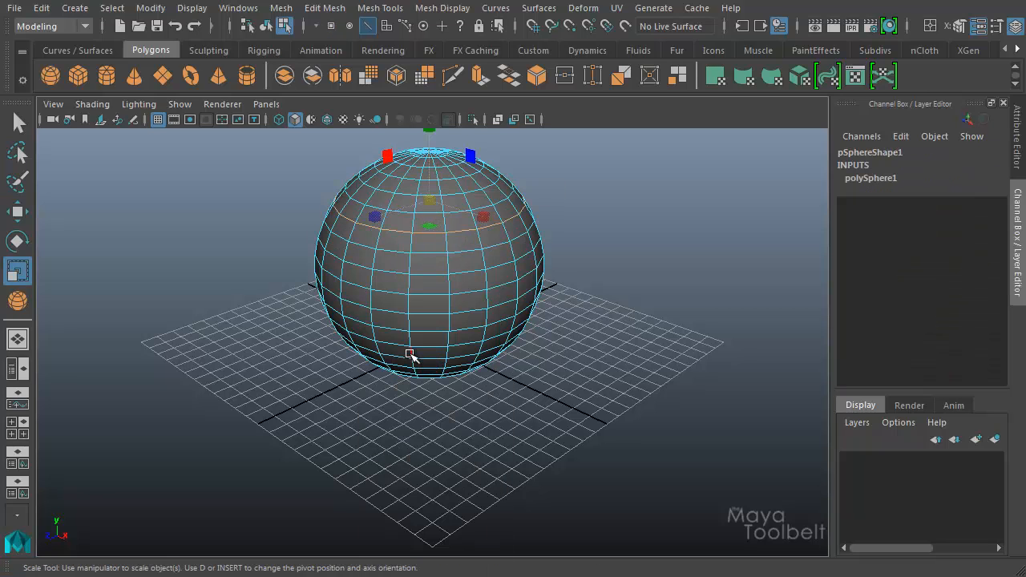
pyautogui.moveTo(412, 352); pyautogui.dragTo(457, 379, button='middle')
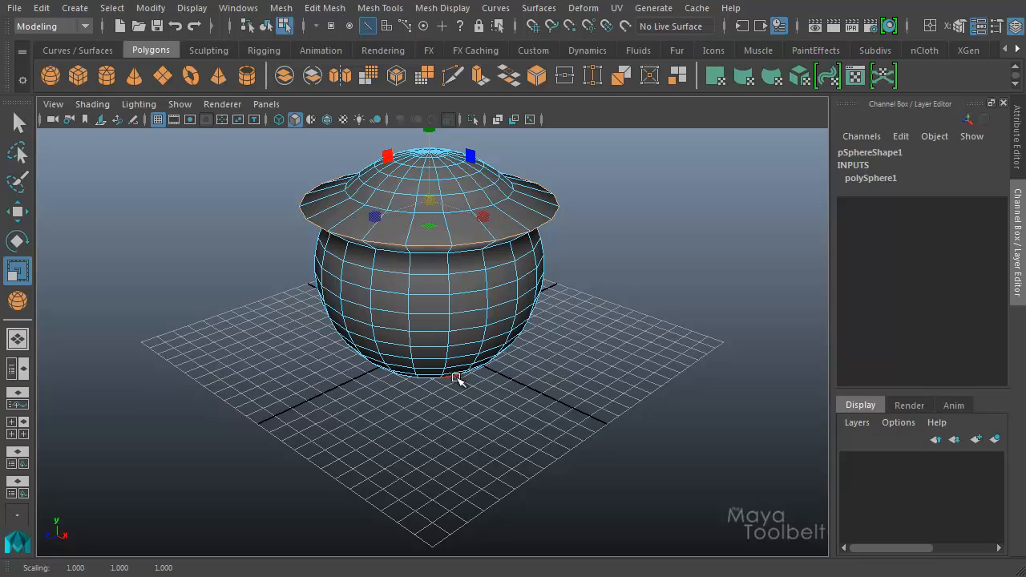
# Crease the brim's selected edge loop with the Crease tool.
pyautogui.press('f')
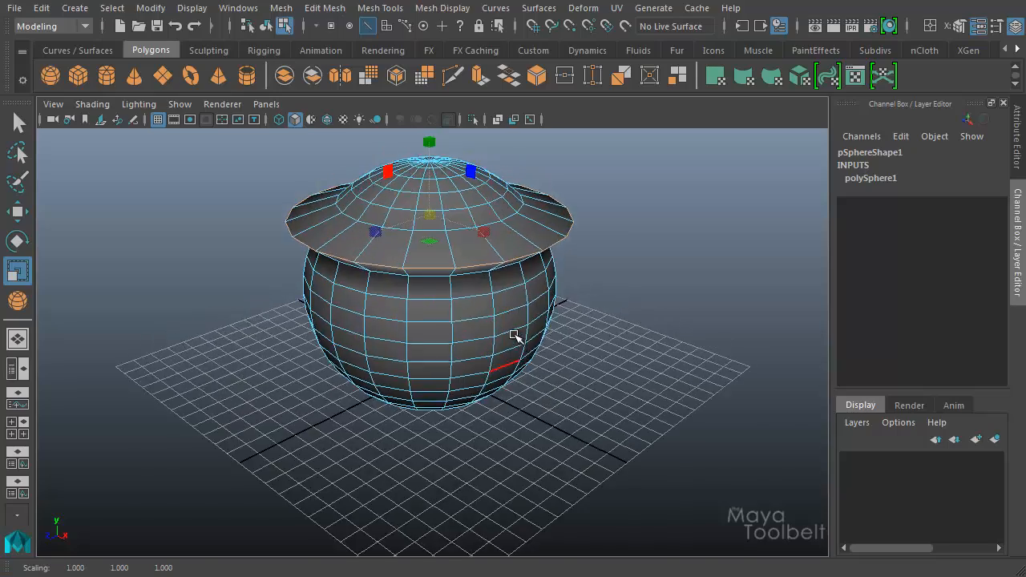
pyautogui.keyDown('alt'); pyautogui.moveTo(642, 435); pyautogui.dragTo(612, 414); pyautogui.keyUp('alt')
pyautogui.scroll(-3, 623, 419)
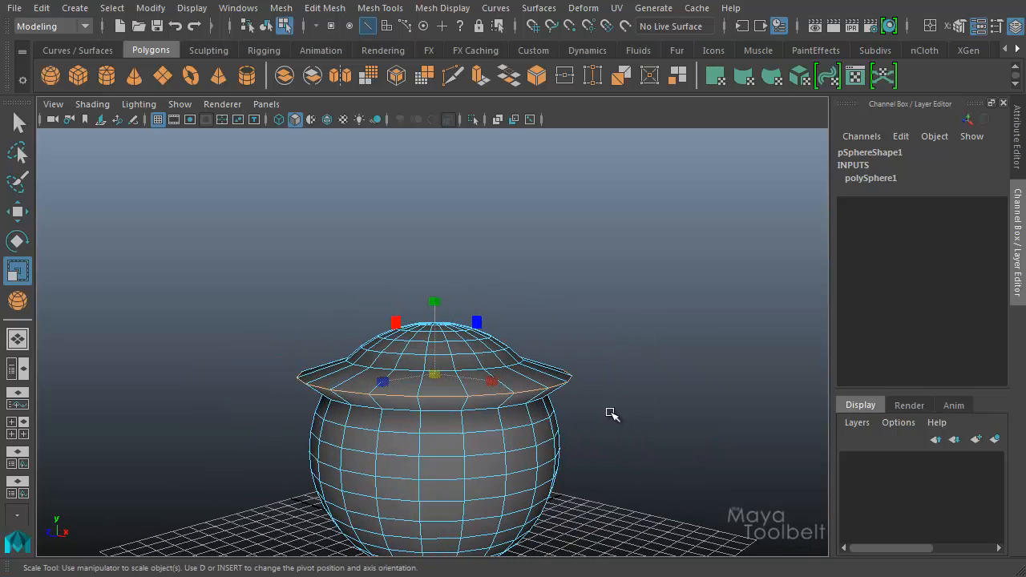
pyautogui.click(392, 9)
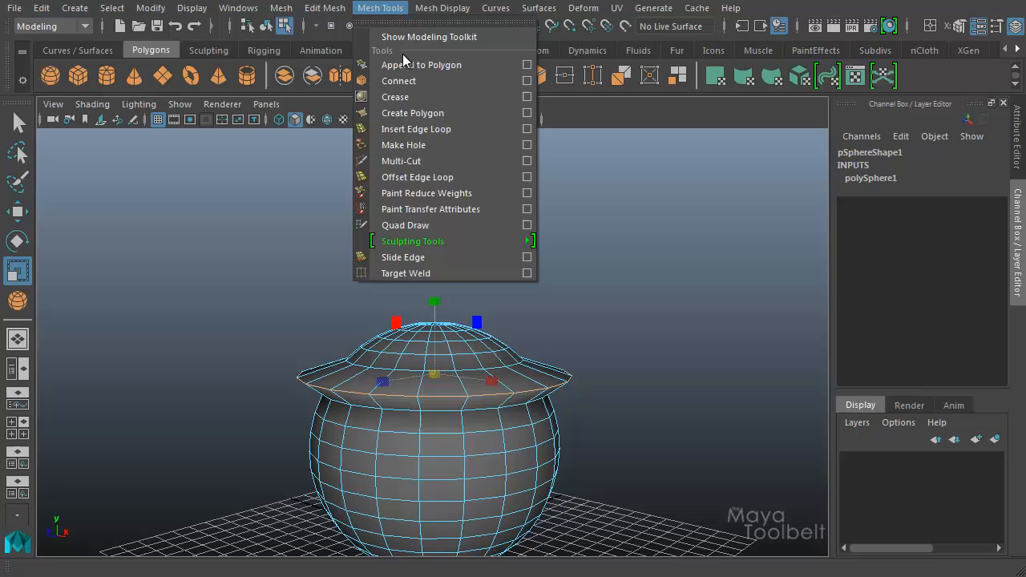
pyautogui.click(437, 96)
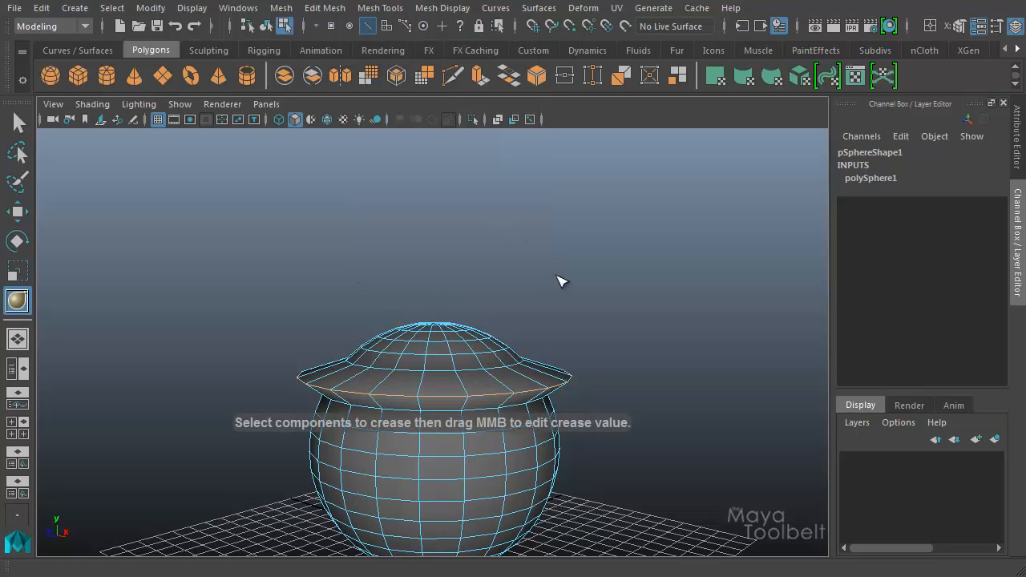
pyautogui.moveTo(493, 283); pyautogui.dragTo(570, 301, button='middle')
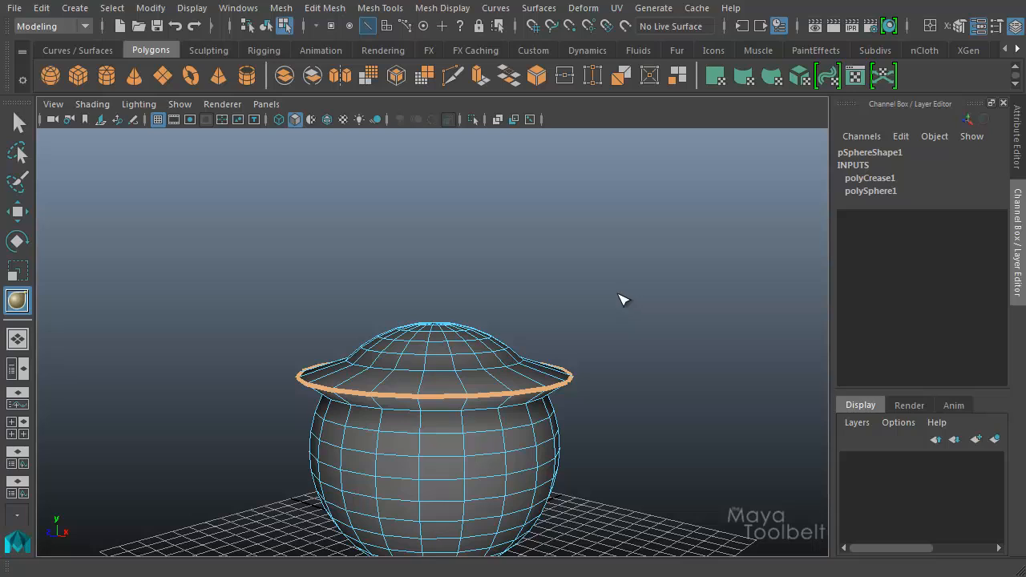
# Open the Crease Set Editor and move it clear of the model.
pyautogui.click(325, 8)
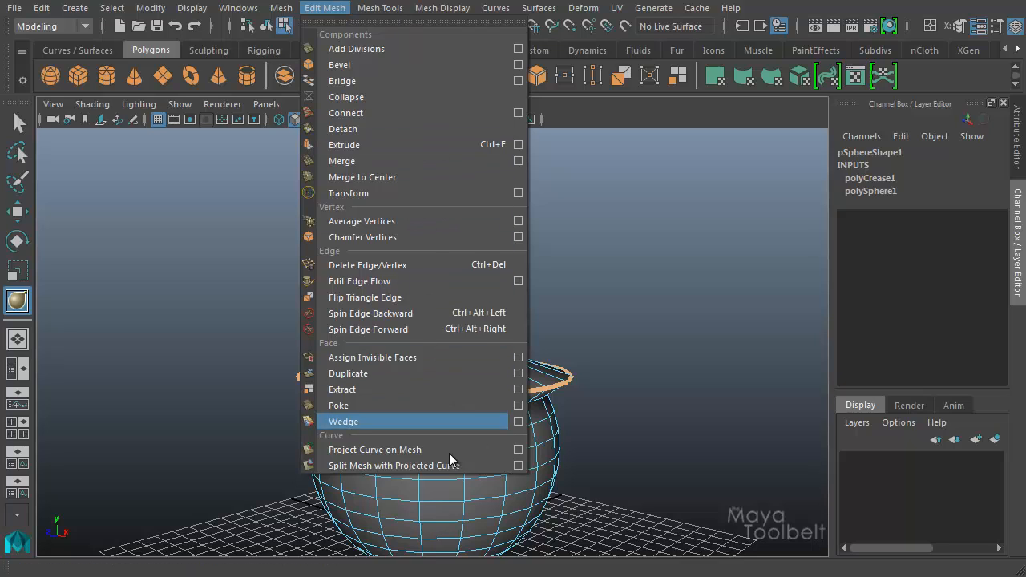
pyautogui.moveTo(380, 10)
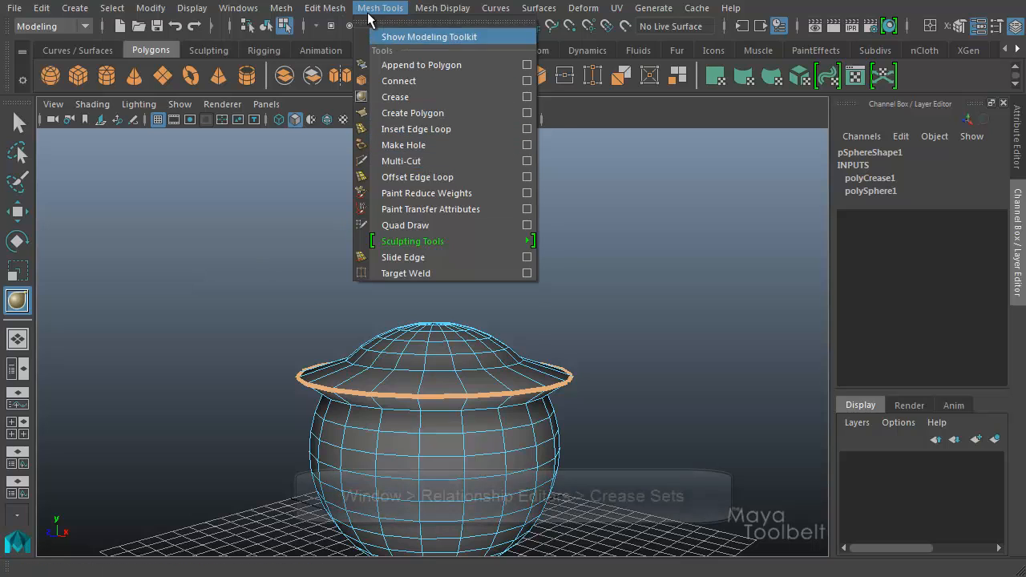
pyautogui.moveTo(243, 12)
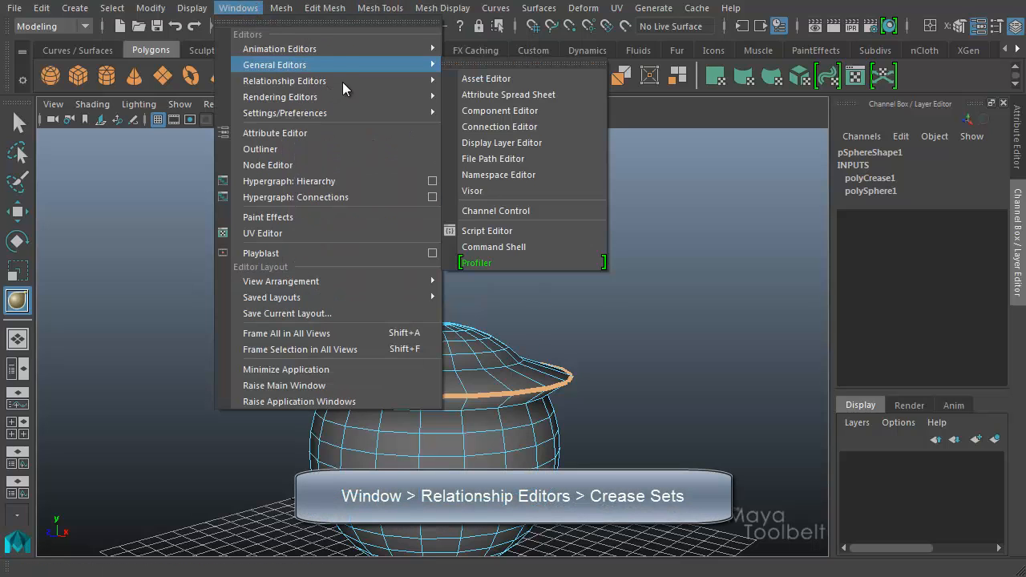
pyautogui.moveTo(337, 83)
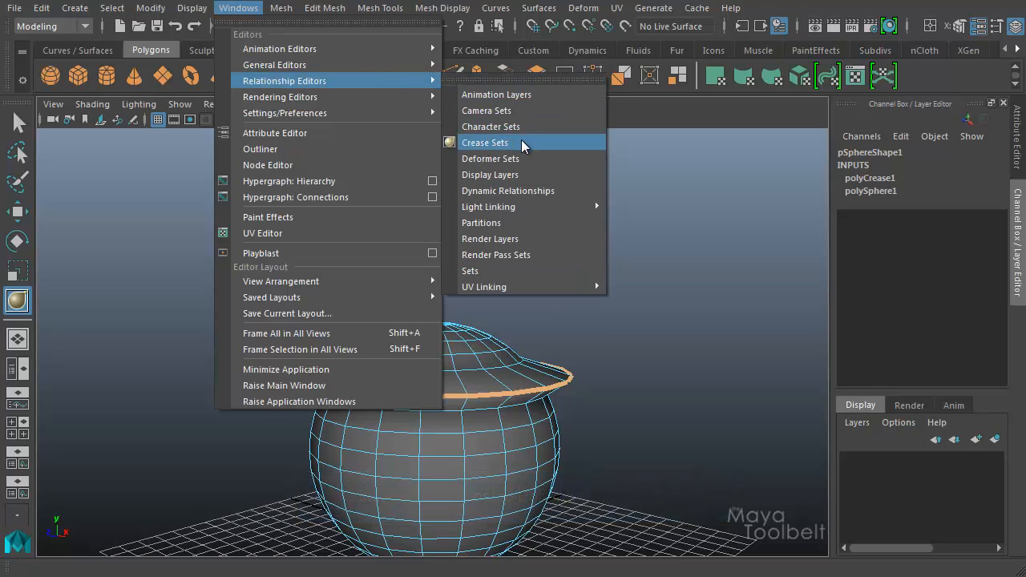
pyautogui.click(522, 143)
pyautogui.moveTo(518, 190); pyautogui.dragTo(638, 117)
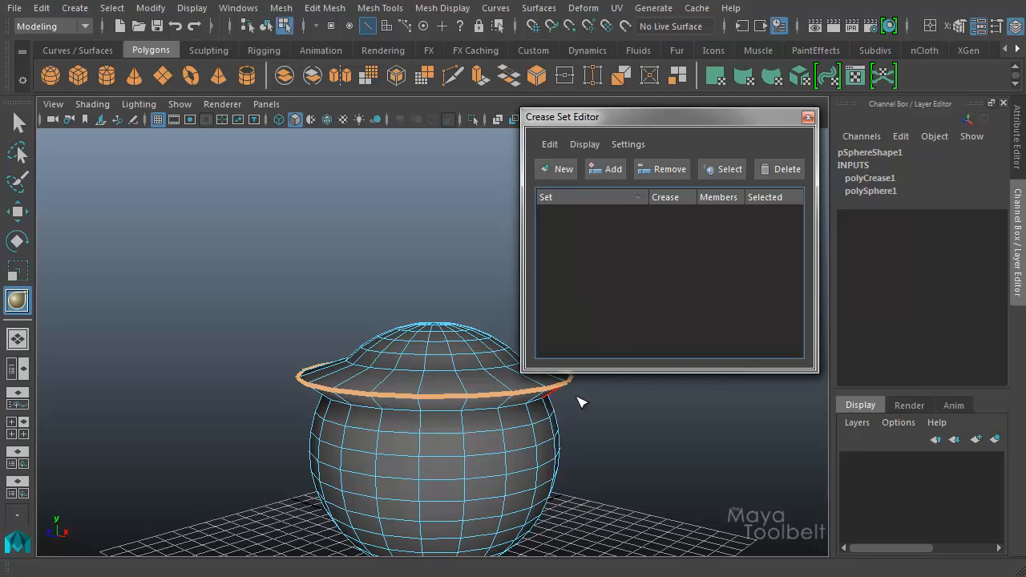
# Create a crease set from the brim's selected edges and name it PolygonRing.
pyautogui.rightClick(614, 271)
pyautogui.click(651, 277)
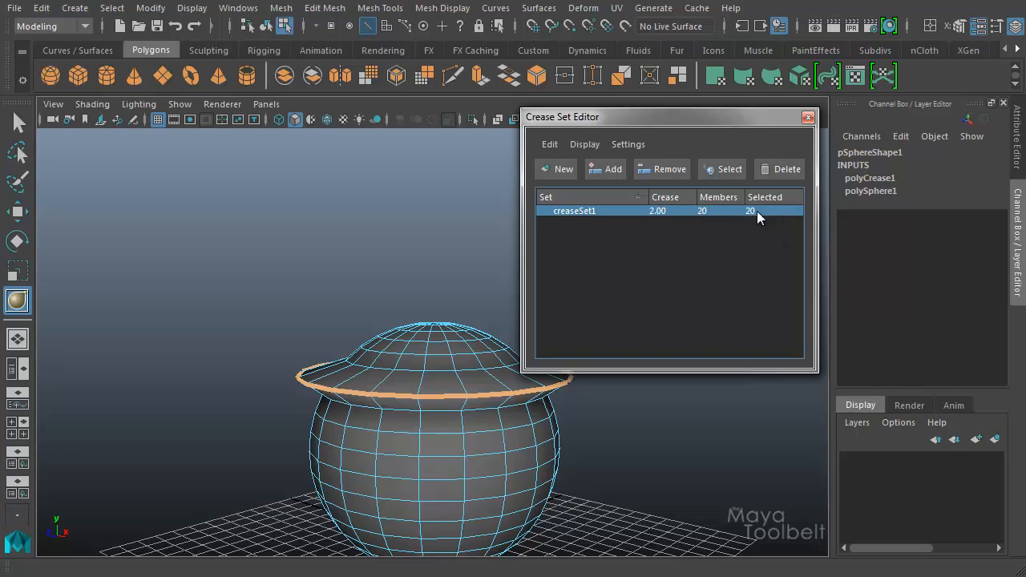
pyautogui.doubleClick(575, 211)
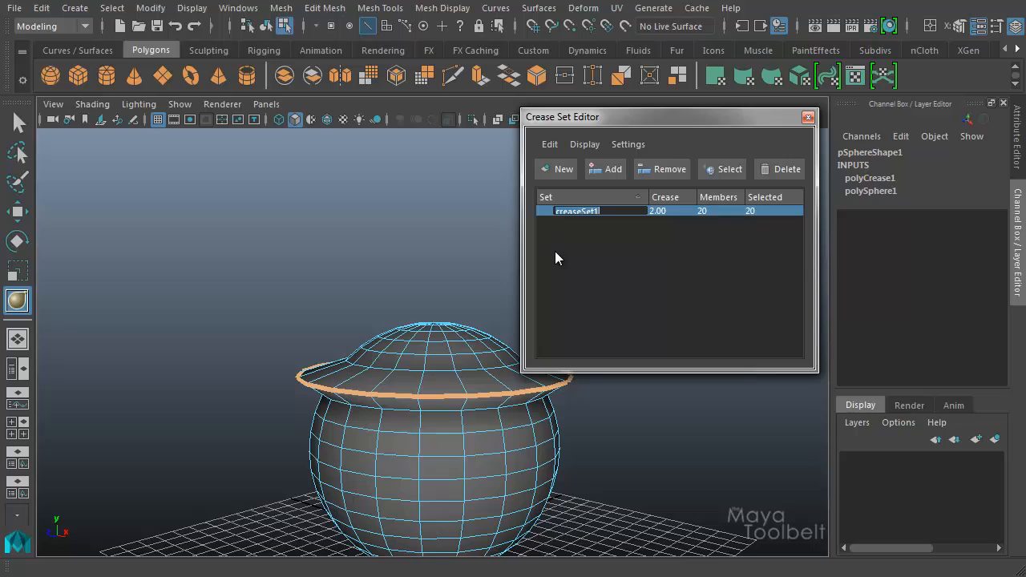
pyautogui.press('BackSpace')
pyautogui.write('Pot')
pyautogui.write('ygonRing')
pyautogui.press('Return')
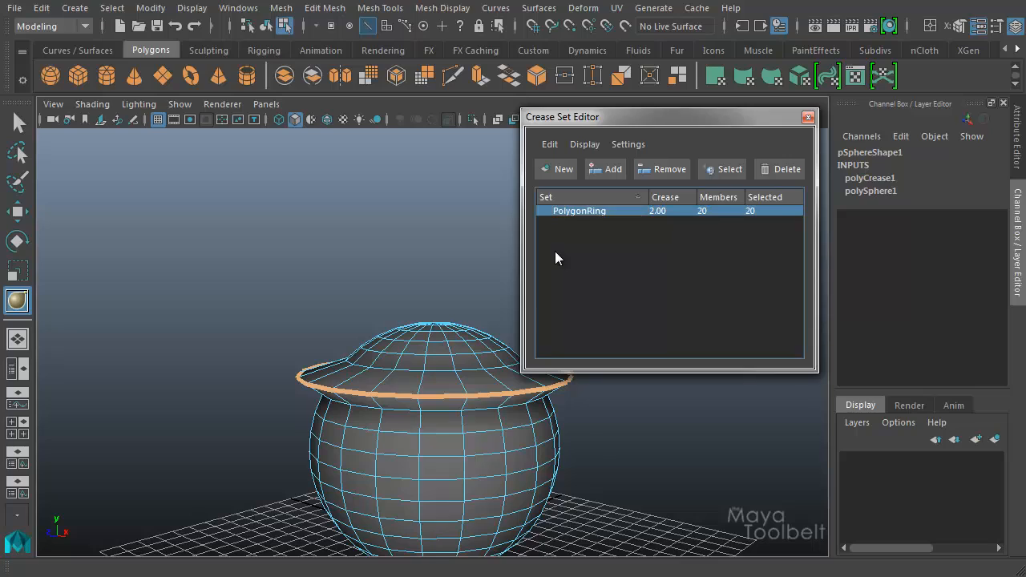
# Set the PolygonRing set's crease value to 3.
pyautogui.doubleClick(670, 211)
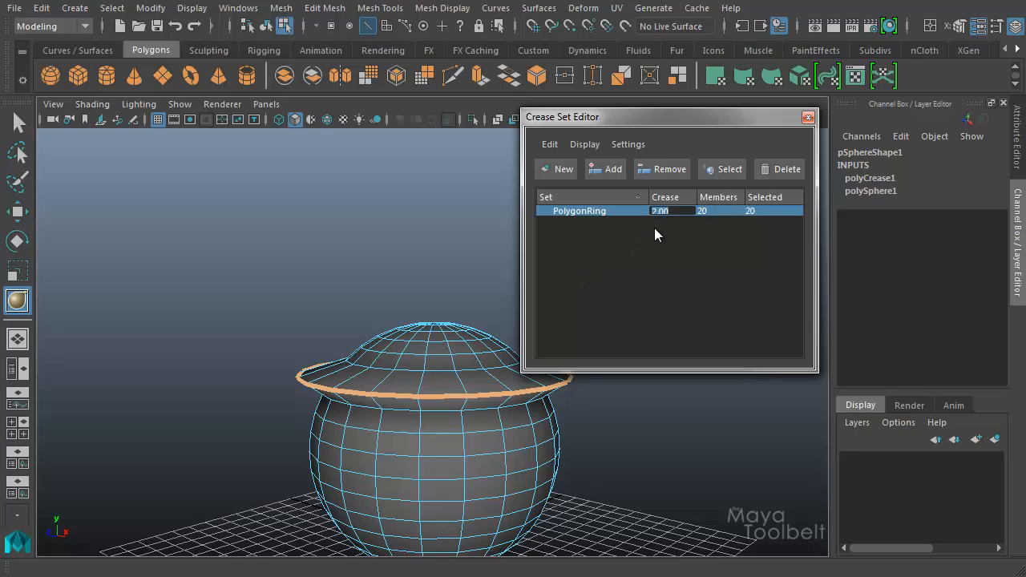
pyautogui.write('3')
pyautogui.press('Return')
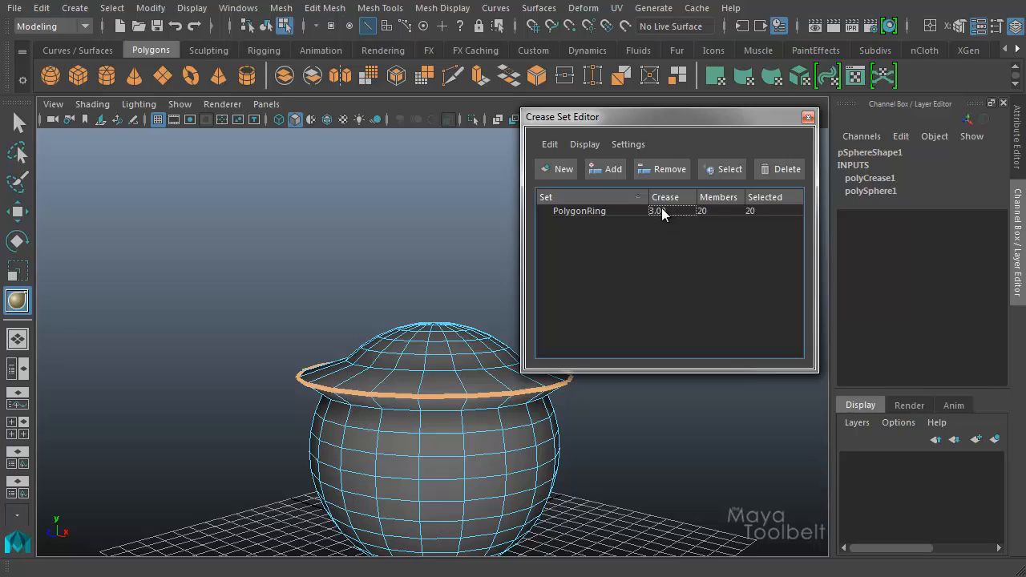
# Adjust the PolygonRing set's crease value interactively to 4.50.
pyautogui.click(664, 211)
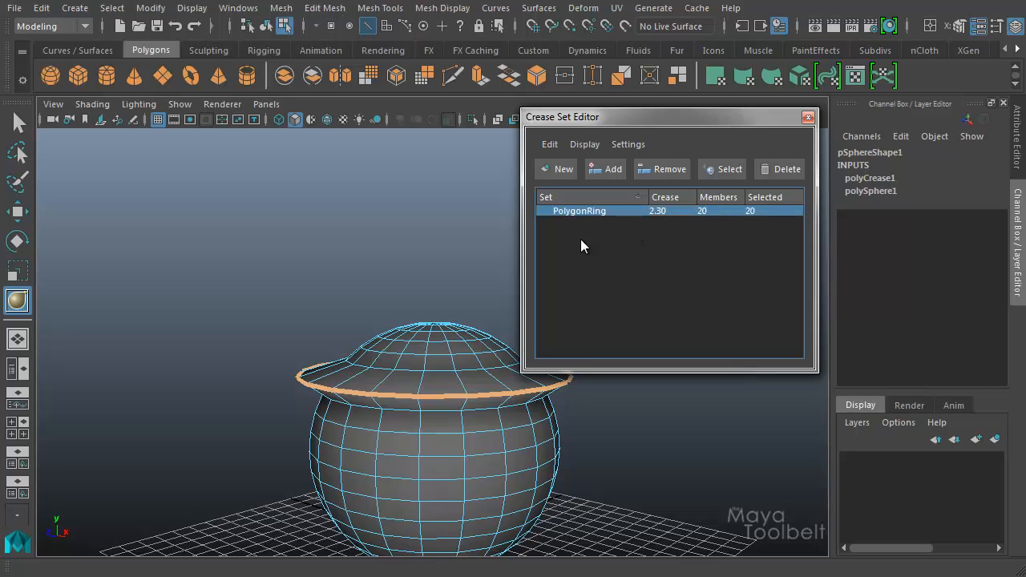
pyautogui.moveTo(742, 232); pyautogui.dragTo(768, 223, button='middle')
pyautogui.moveTo(624, 259); pyautogui.dragTo(787, 227, button='middle')
pyautogui.click(786, 228)
# Try removing the brim's selected edges from the PolygonRing set, and undo the removal.
pyautogui.click(698, 212)
pyautogui.click(669, 168)
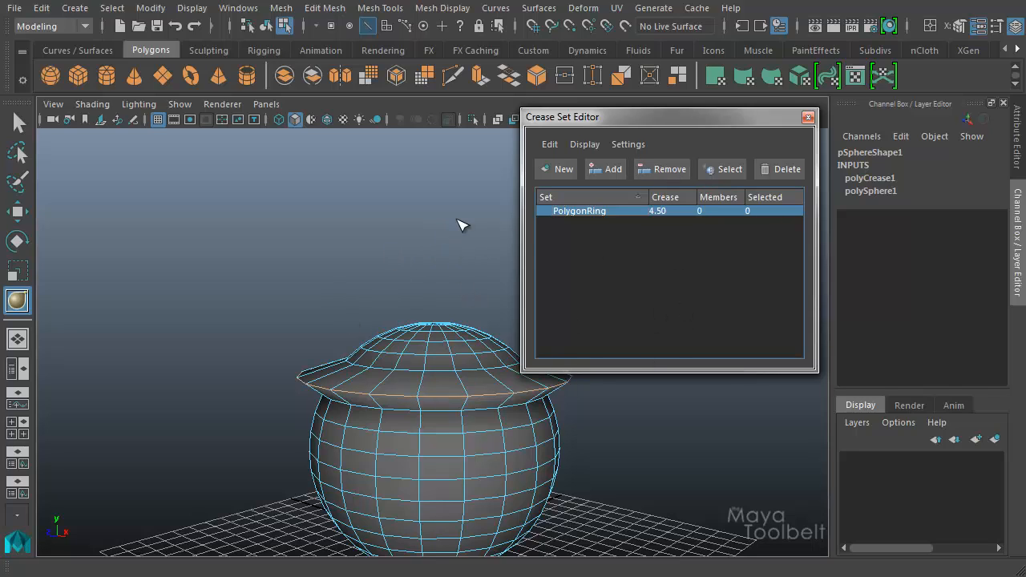
pyautogui.hotkey('ctrl', 'z')
# Try removing four adjacent front edges of the brim from the PolygonRing set, and undo the removal.
pyautogui.press('w')
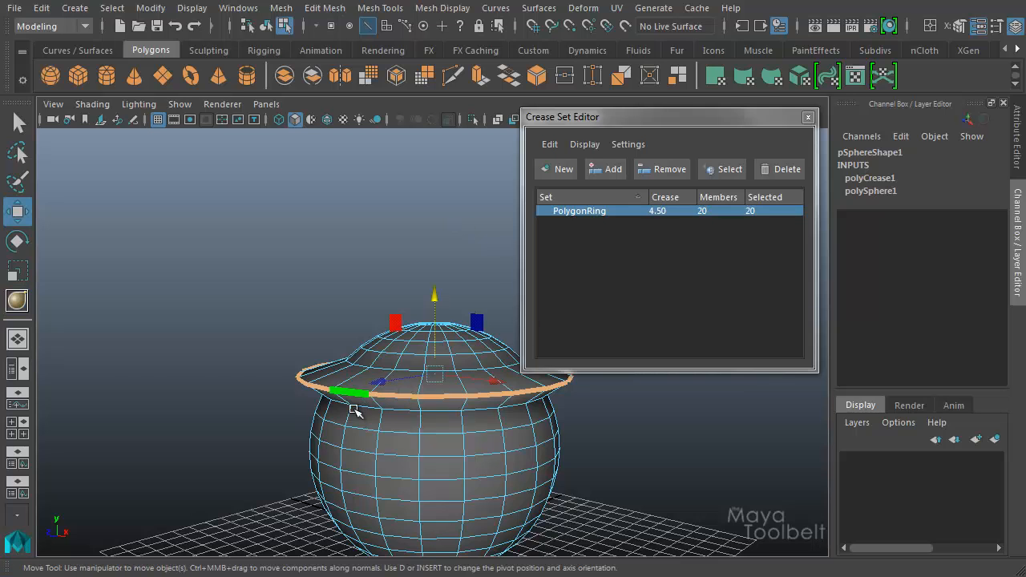
pyautogui.press('space')
pyautogui.click(275, 407)
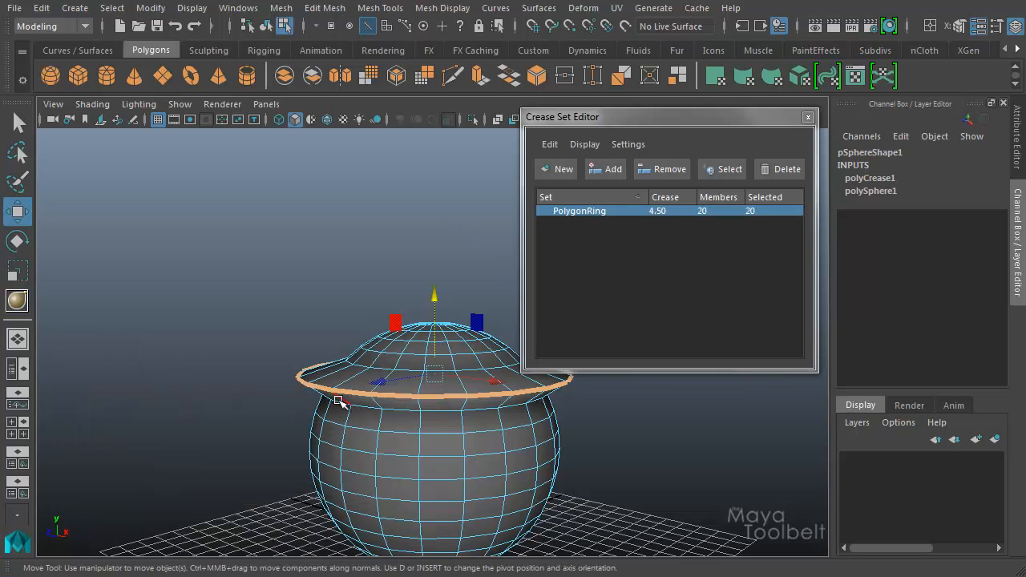
pyautogui.keyDown('alt'); pyautogui.moveTo(340, 402); pyautogui.dragTo(360, 424); pyautogui.keyUp('alt')
pyautogui.click(376, 402)
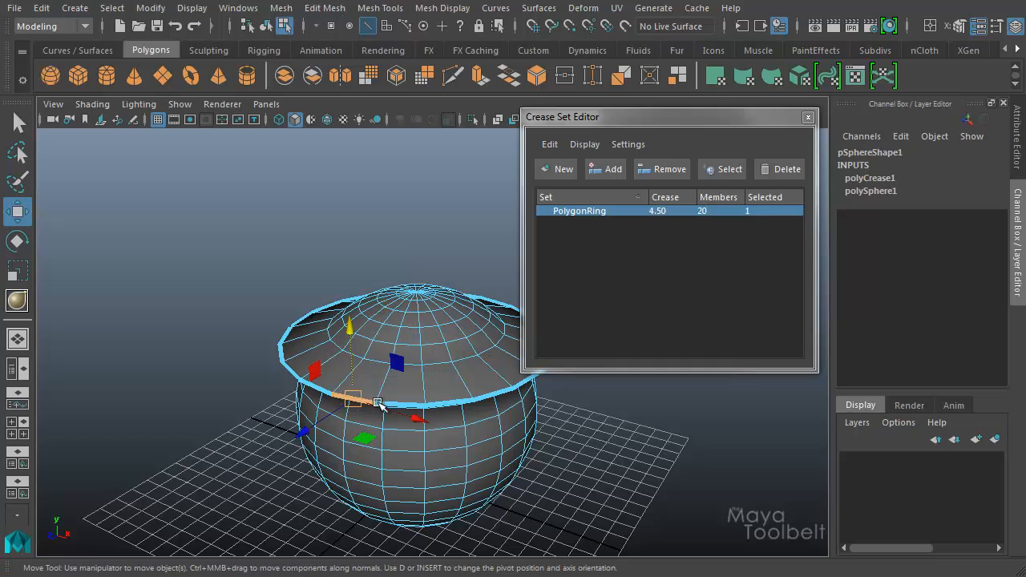
pyautogui.click(447, 402)
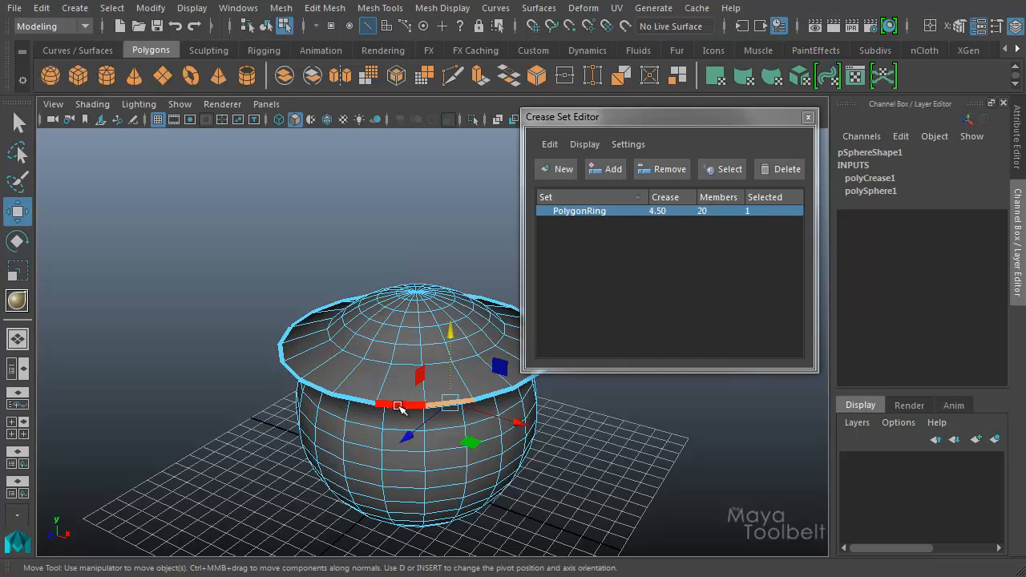
pyautogui.click(282, 355)
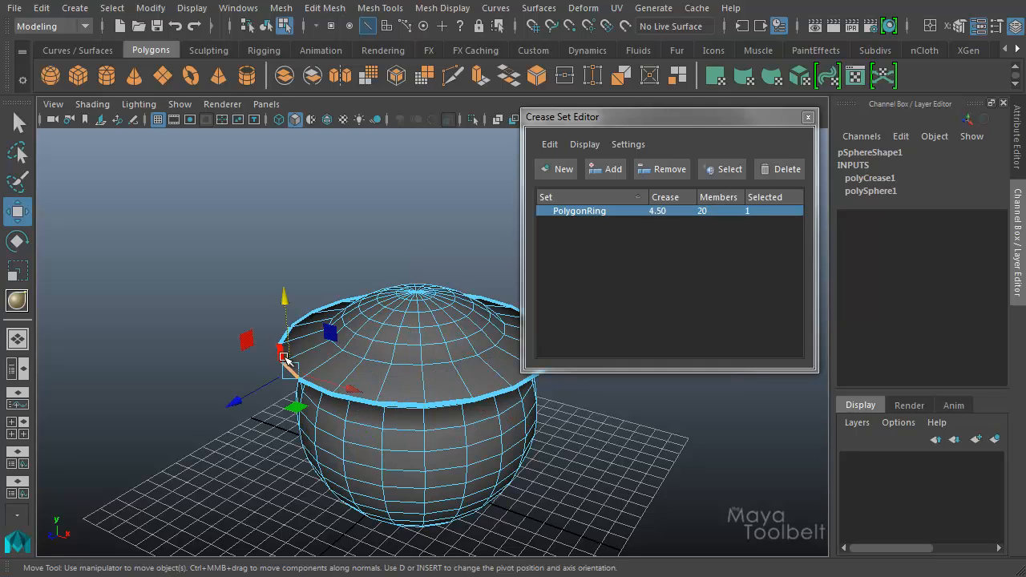
pyautogui.press('q')
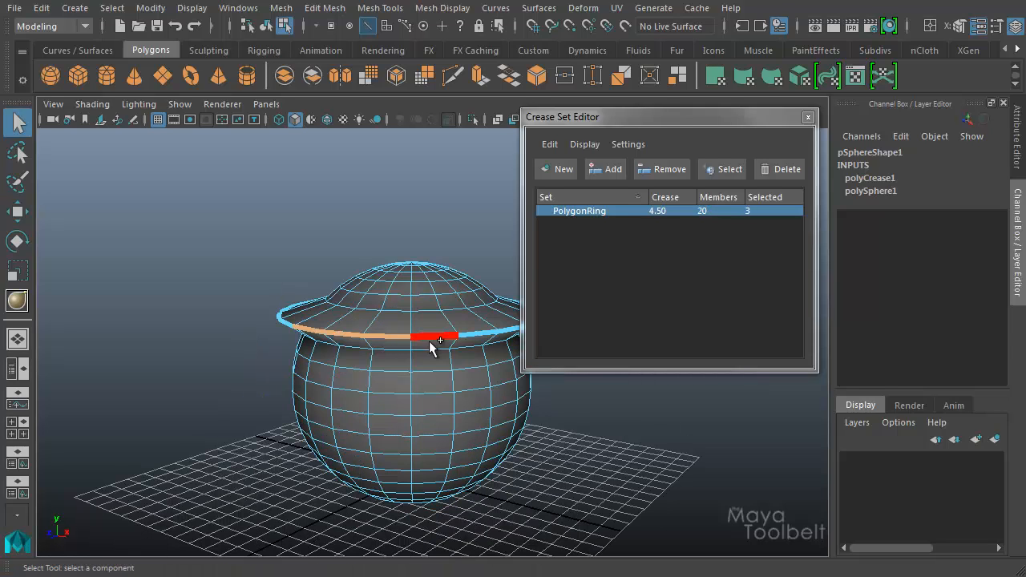
pyautogui.keyDown('shift'); pyautogui.click(431, 341); pyautogui.keyUp('shift')
pyautogui.click(660, 168)
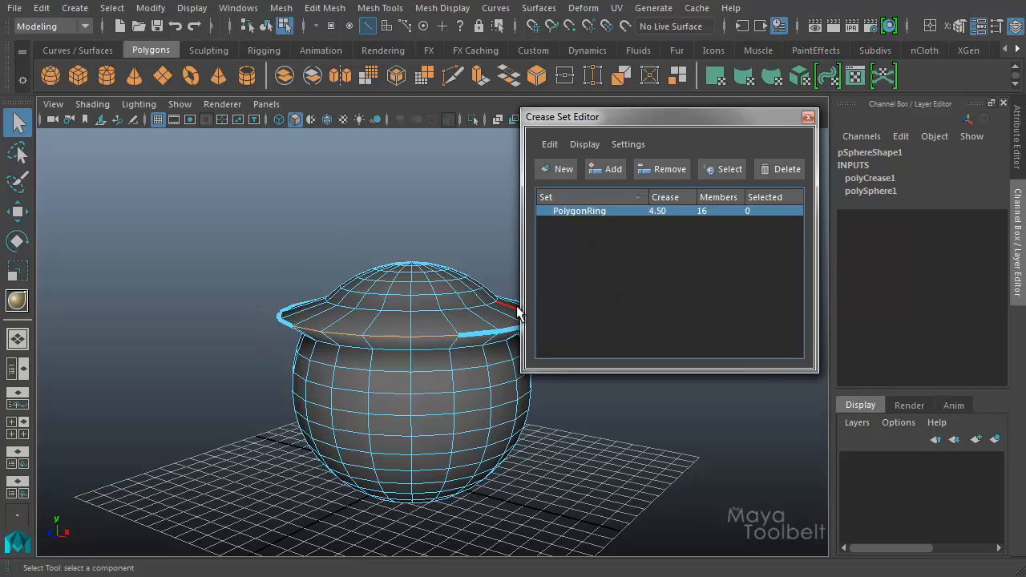
pyautogui.hotkey('ctrl', 'z')
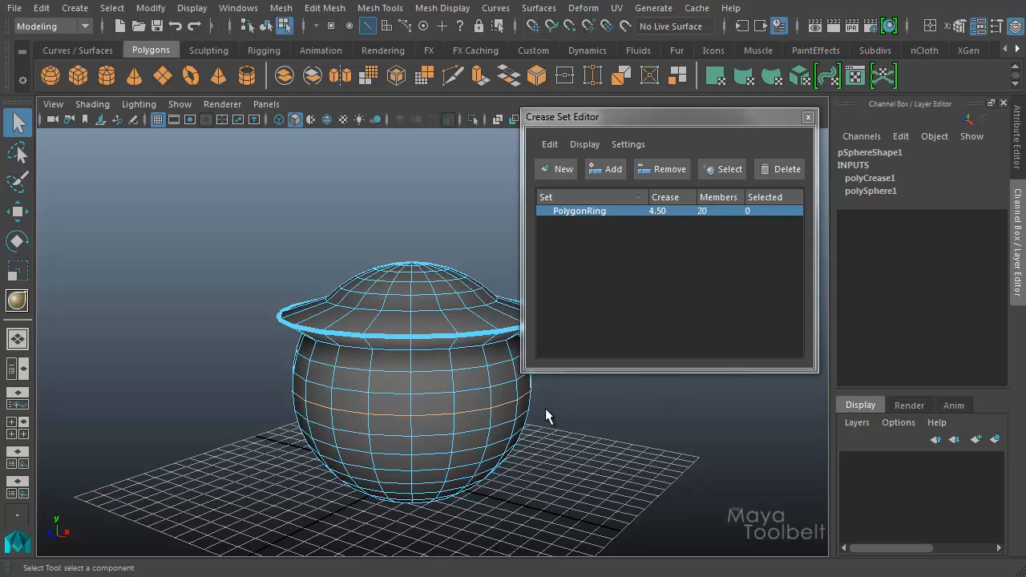
# Create a new crease set from the selected edge loop around the middle of the sphere's body.
pyautogui.click(561, 168)
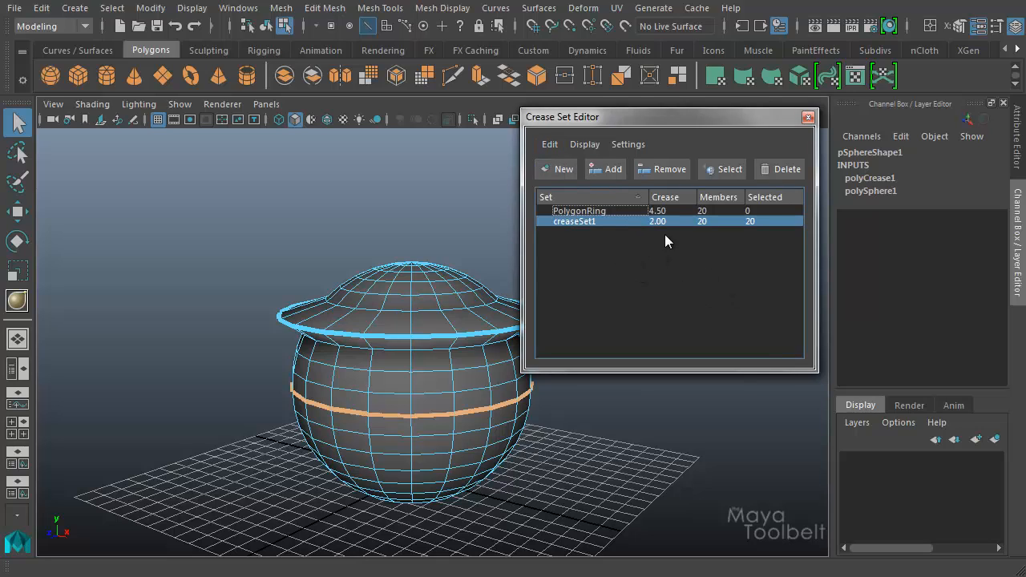
pyautogui.click(378, 9)
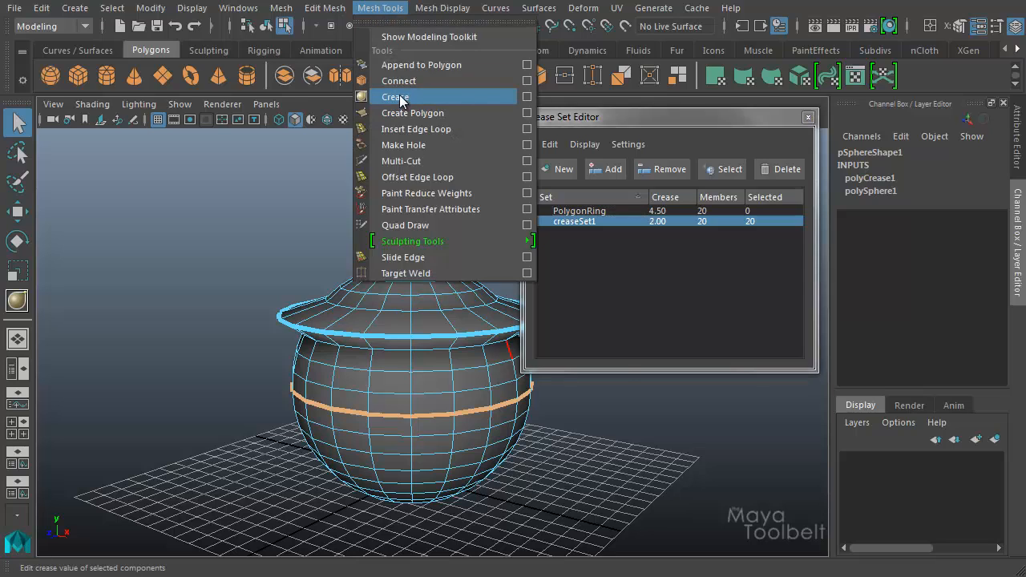
pyautogui.click(411, 4)
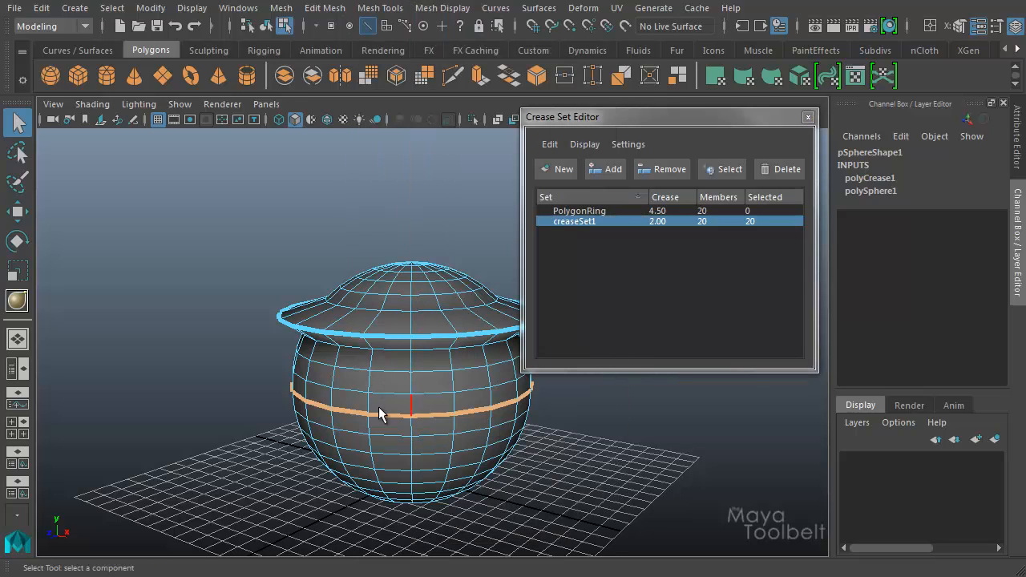
# Adjust the crease value of the new body-loop set interactively to 2.60.
pyautogui.click(583, 211)
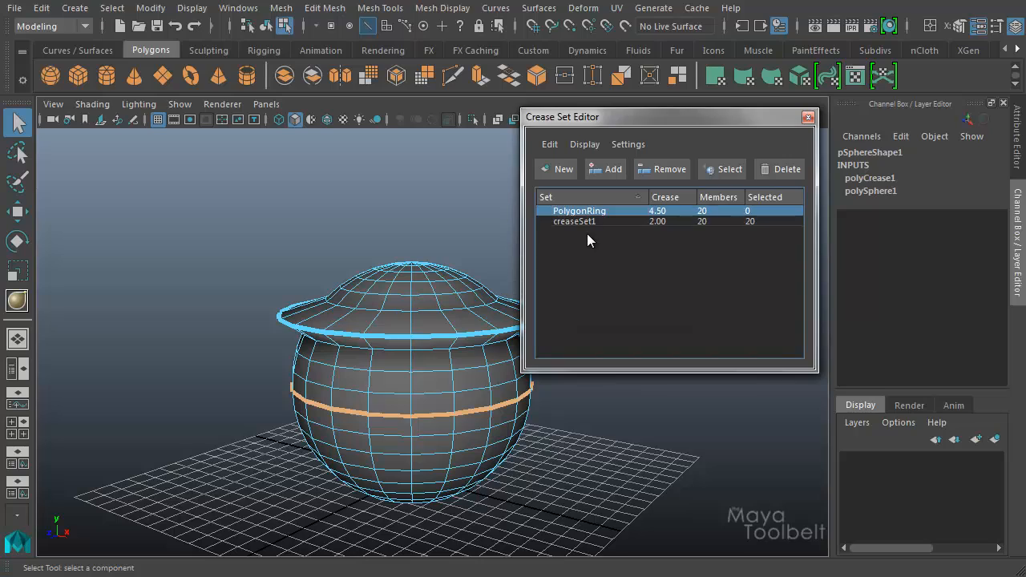
pyautogui.click(587, 224)
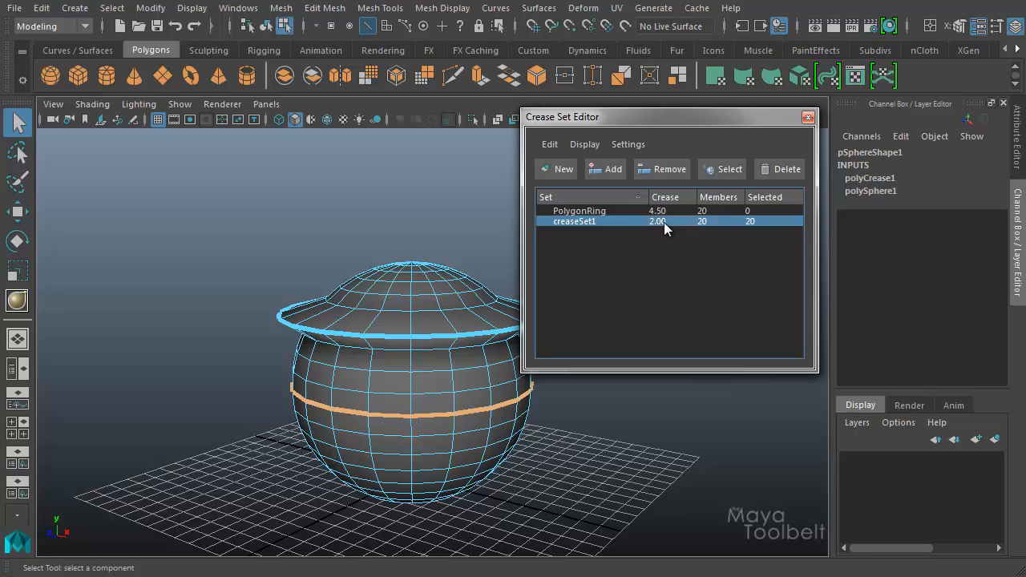
pyautogui.moveTo(565, 235); pyautogui.dragTo(521, 237, button='middle')
pyautogui.moveTo(885, 237); pyautogui.dragTo(649, 222, button='middle')
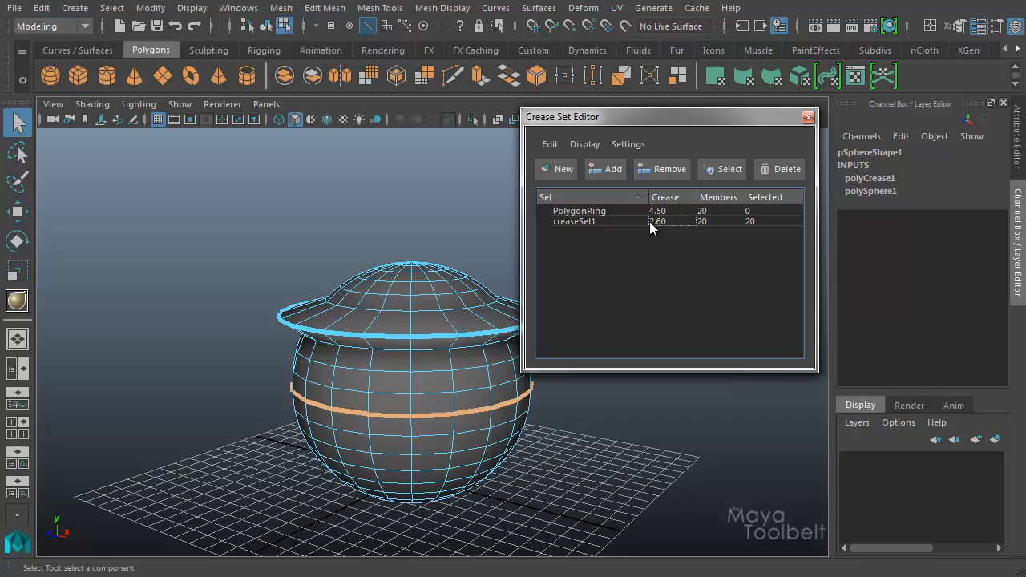
# Rename the body-loop crease set as Ring2.
pyautogui.doubleClick(600, 222)
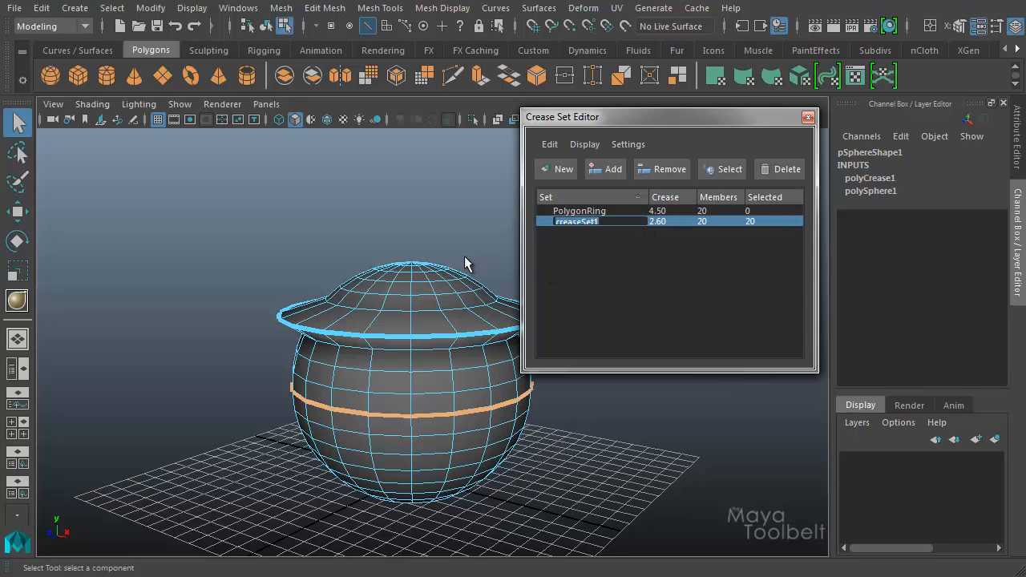
pyautogui.write('Ring2')
pyautogui.press('Return')
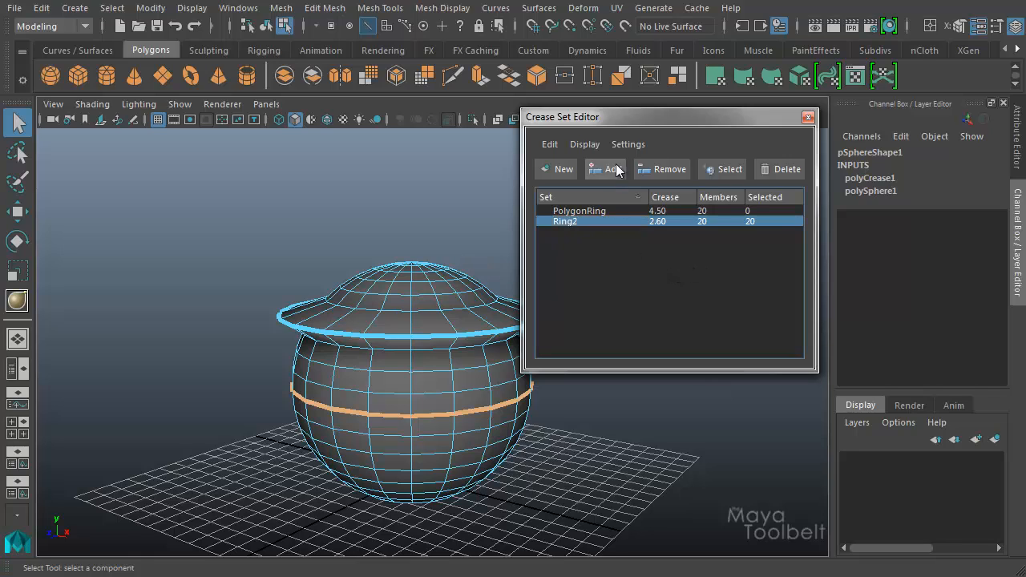
# Change the default crease set name to Ring#.
pyautogui.click(627, 145)
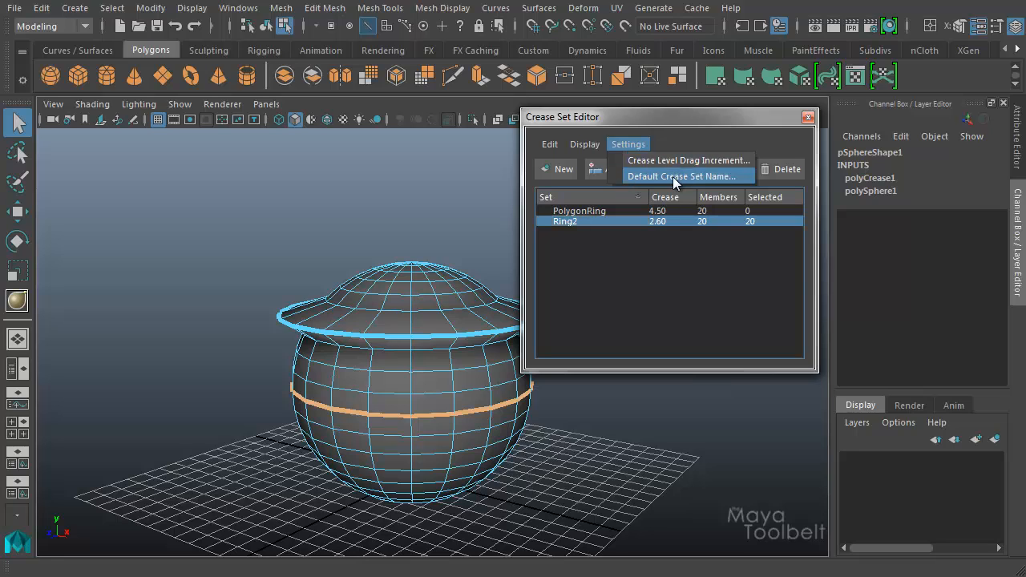
pyautogui.click(707, 177)
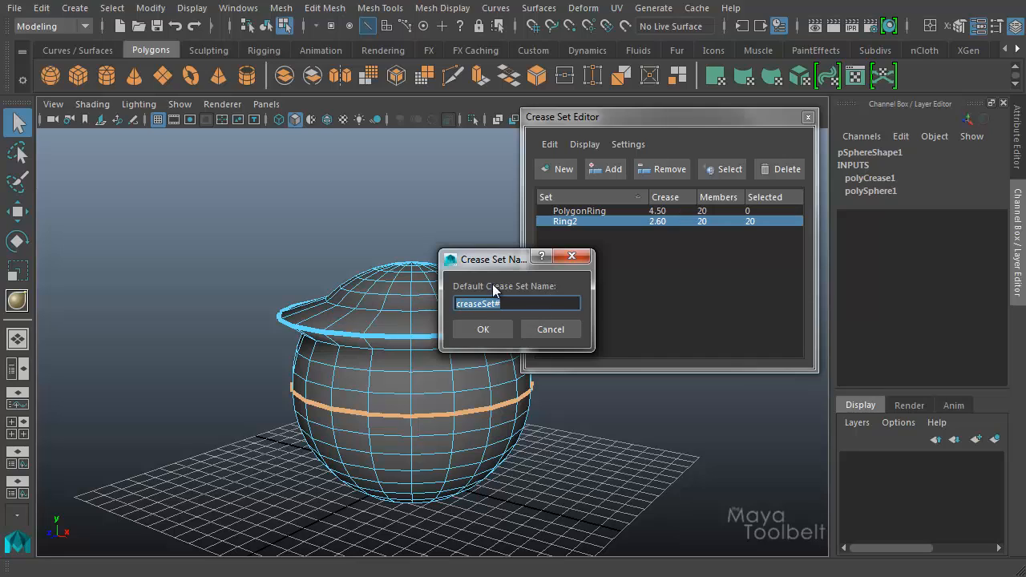
pyautogui.click(497, 303)
pyautogui.press('BackSpace')
pyautogui.press('BackSpace')
pyautogui.press('BackSpace')
pyautogui.press('BackSpace')
pyautogui.press('BackSpace')
pyautogui.press('BackSpace')
pyautogui.press('BackSpace')
pyautogui.press('BackSpace')
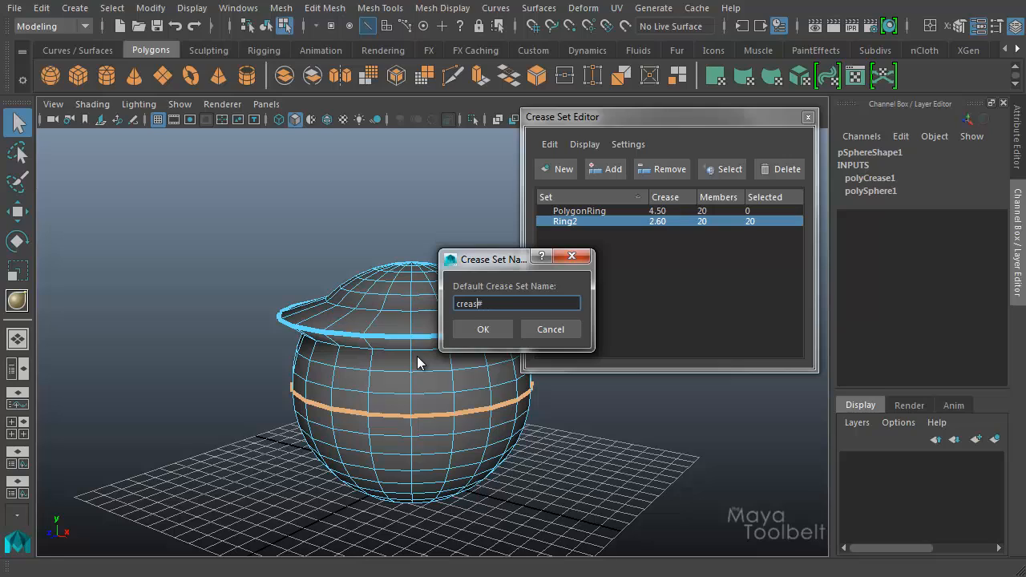
pyautogui.press('BackSpace')
pyautogui.write('Ring#')
pyautogui.click(482, 329)
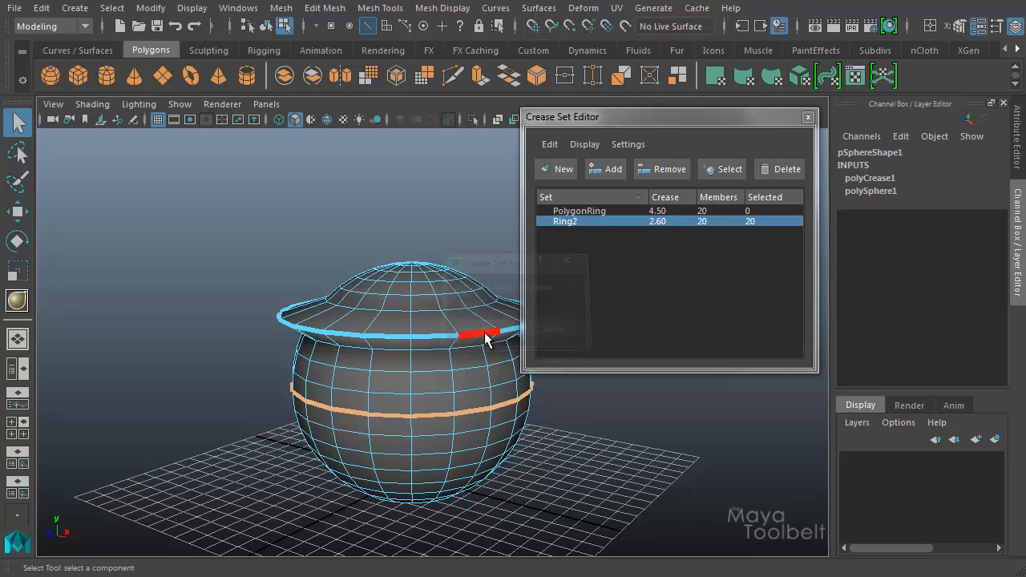
# Create a crease set from the edge loop just above the Ring2 loop, and delete the Ring2 set.
pyautogui.doubleClick(385, 393)
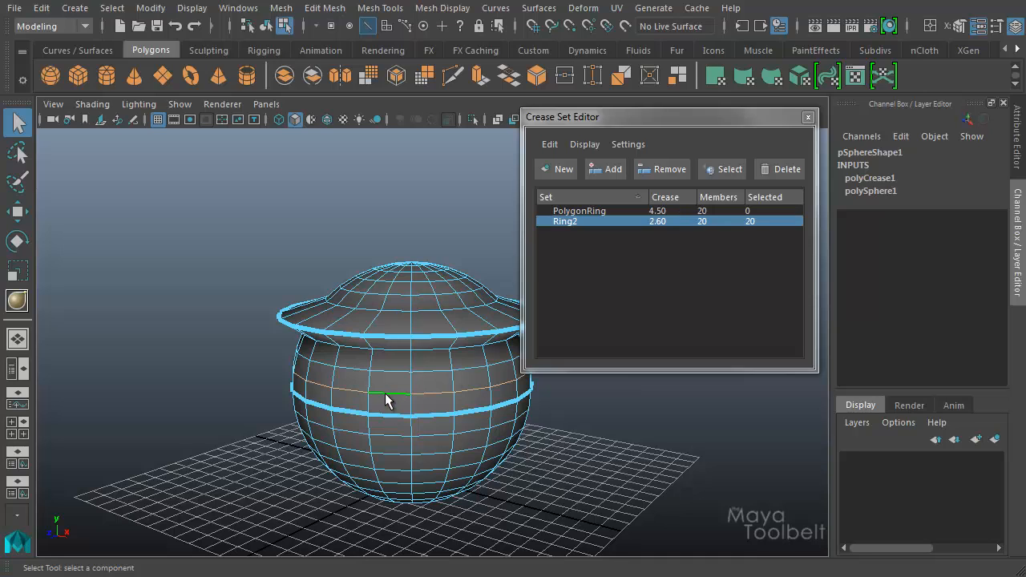
pyautogui.click(559, 169)
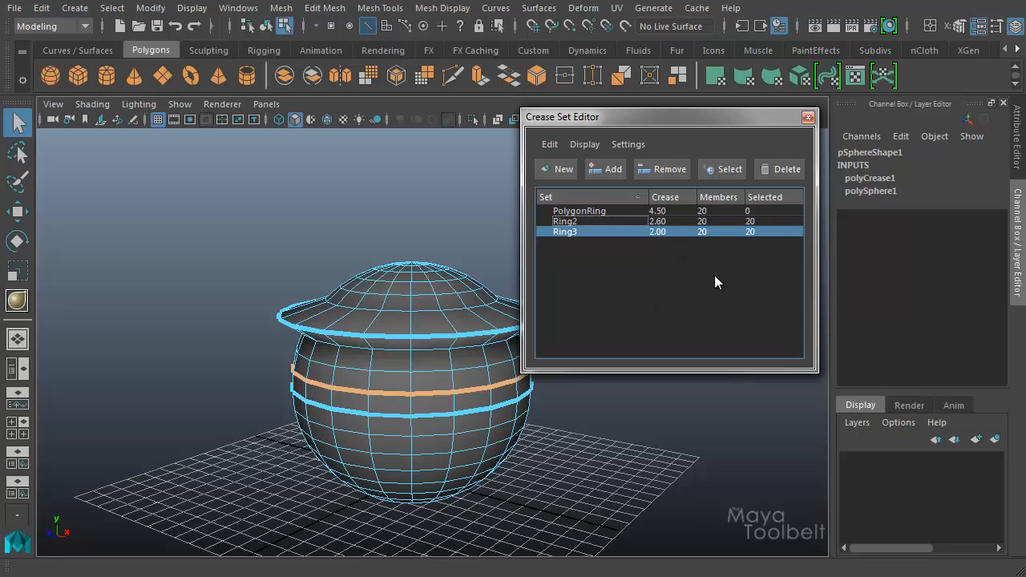
pyautogui.click(573, 222)
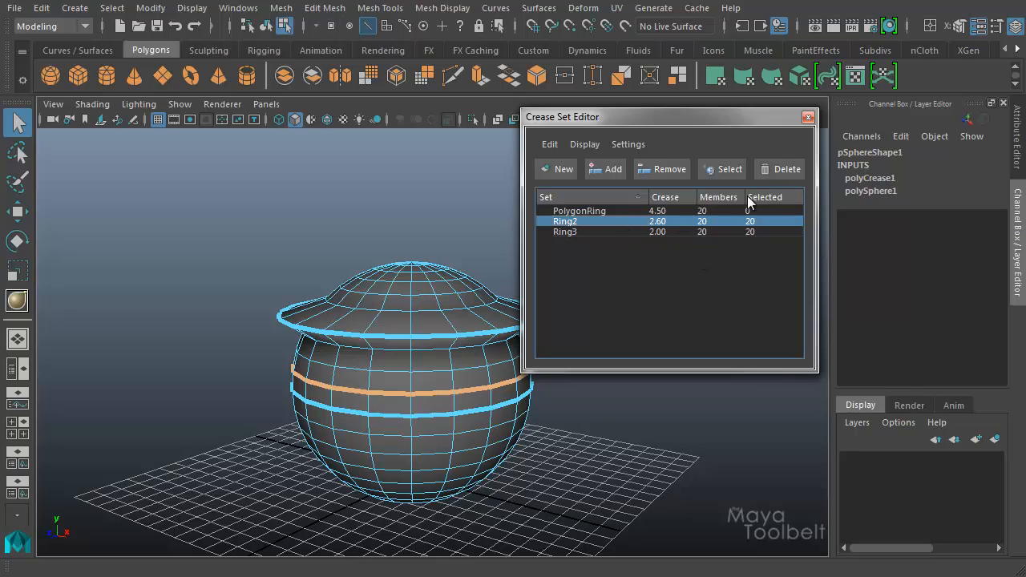
pyautogui.click(777, 170)
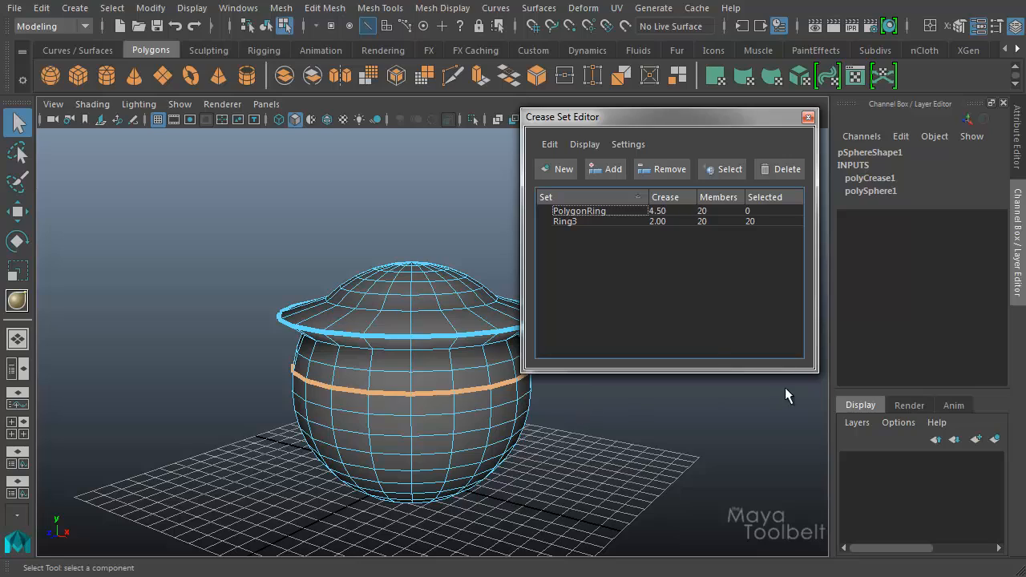
# Add three adjacent front edges on the loop just below the Ring3 crease to the Ring3 set.
pyautogui.click(559, 221)
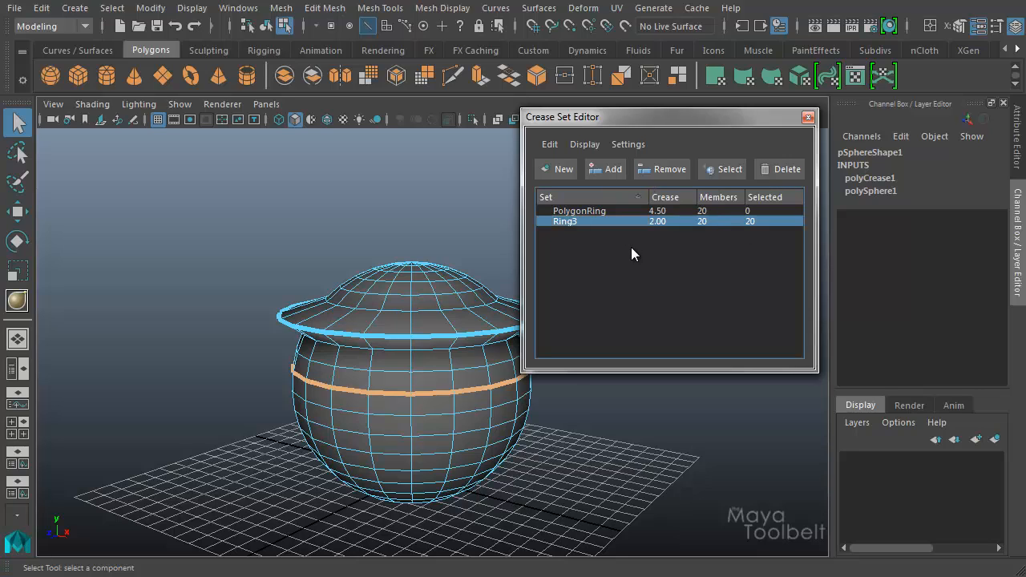
pyautogui.click(388, 413)
pyautogui.keyDown('shift'); pyautogui.click(435, 413); pyautogui.keyUp('shift')
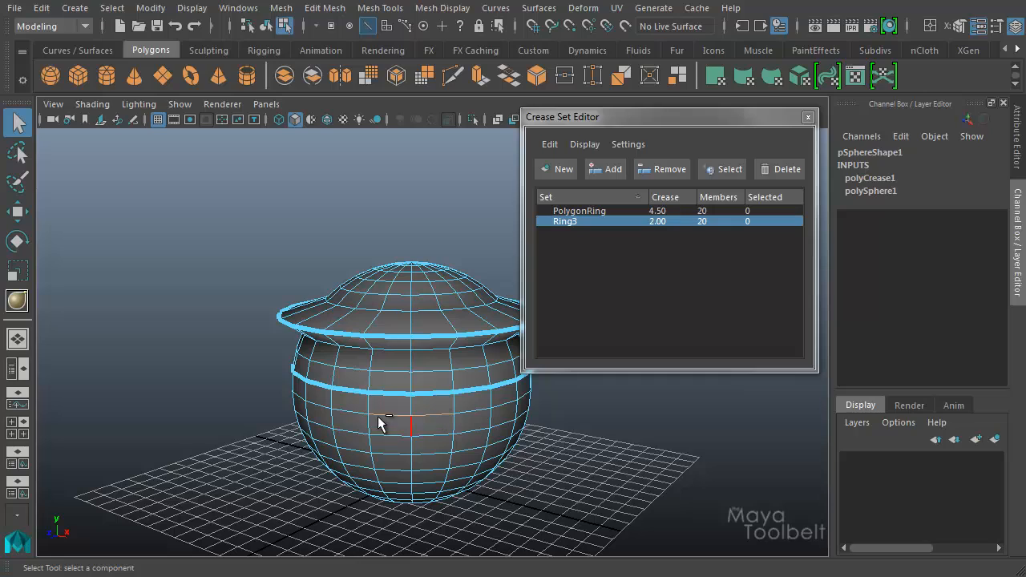
pyautogui.keyDown('shift'); pyautogui.click(354, 412); pyautogui.keyUp('shift')
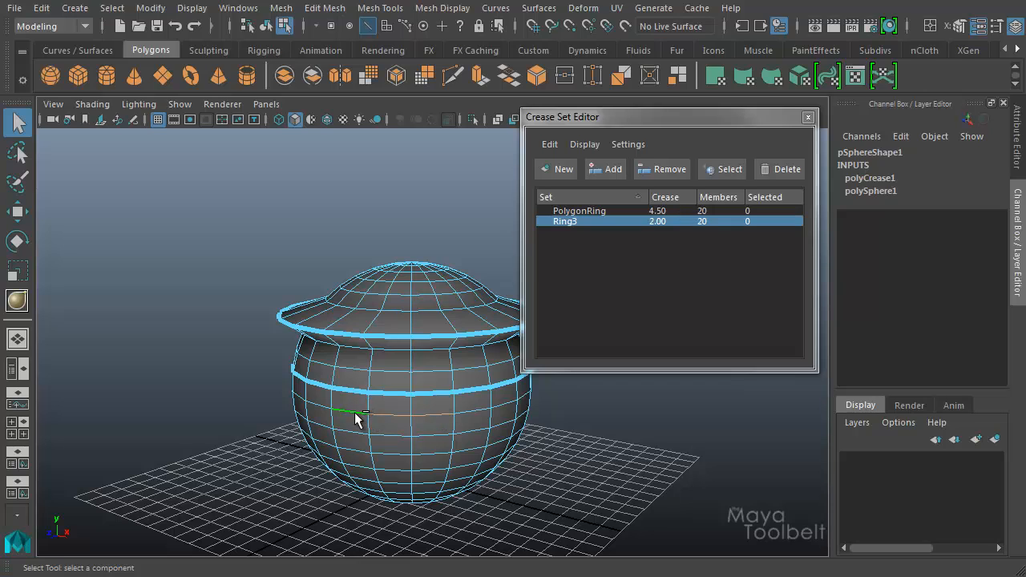
pyautogui.click(588, 212)
pyautogui.click(588, 221)
pyautogui.click(595, 212)
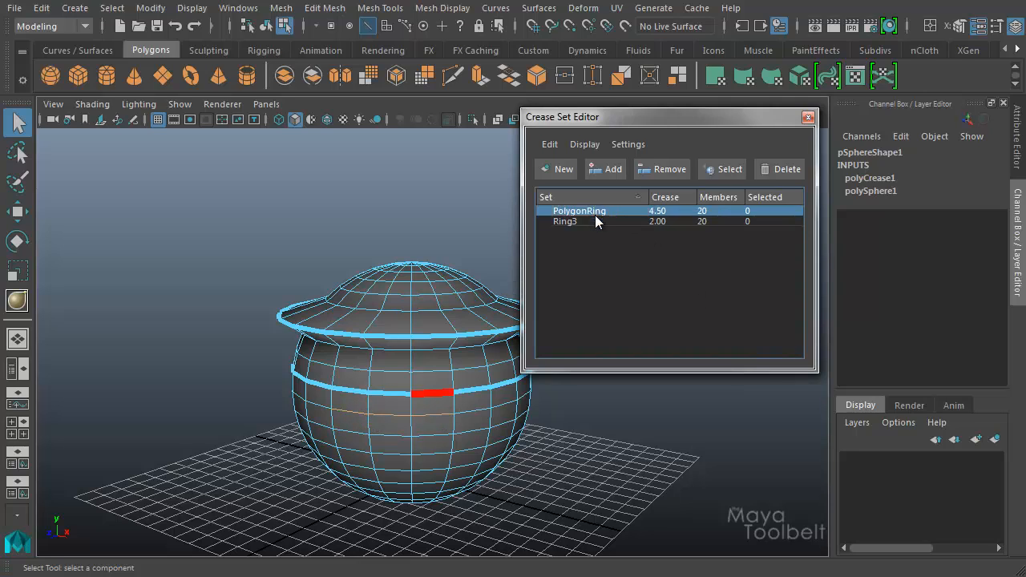
pyautogui.click(593, 221)
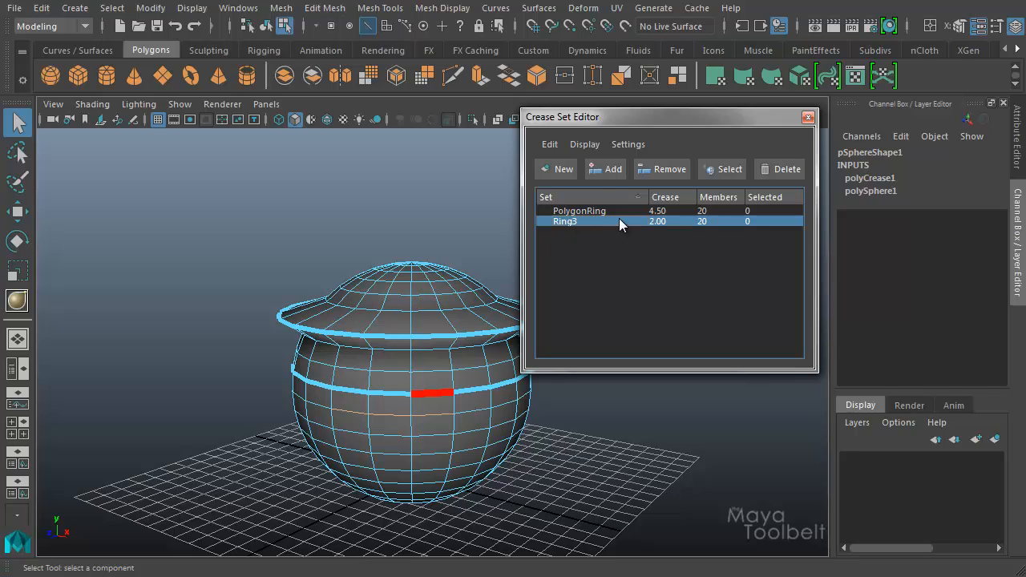
pyautogui.click(606, 175)
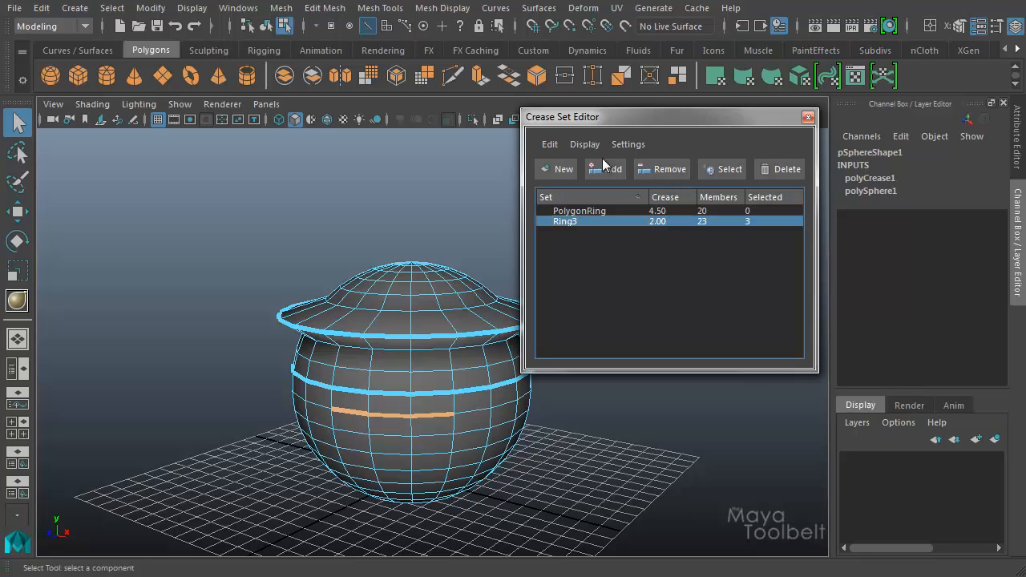
pyautogui.click(691, 255)
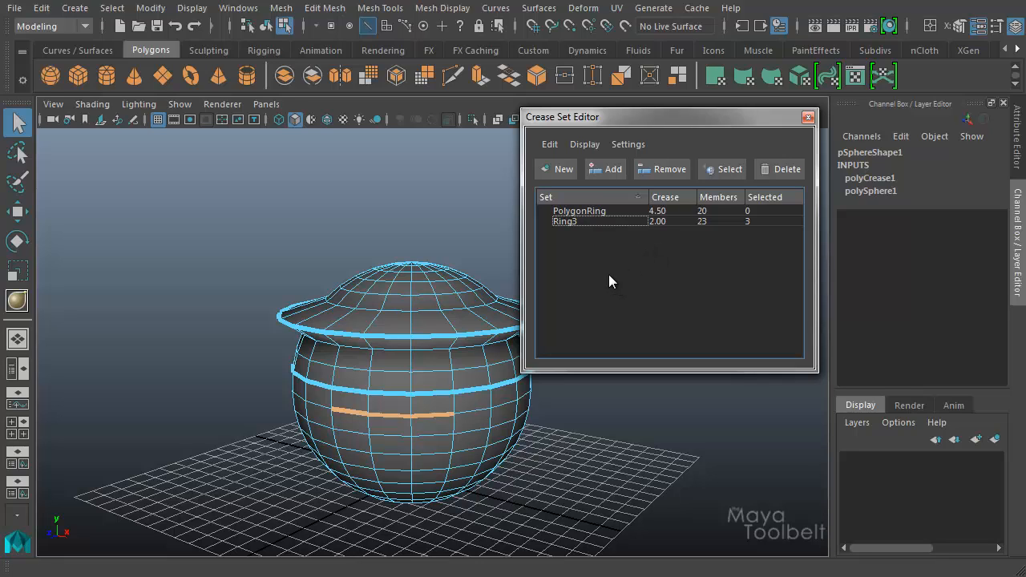
# Switch from component to object selection and select the whole sphere mesh.
pyautogui.click(550, 144)
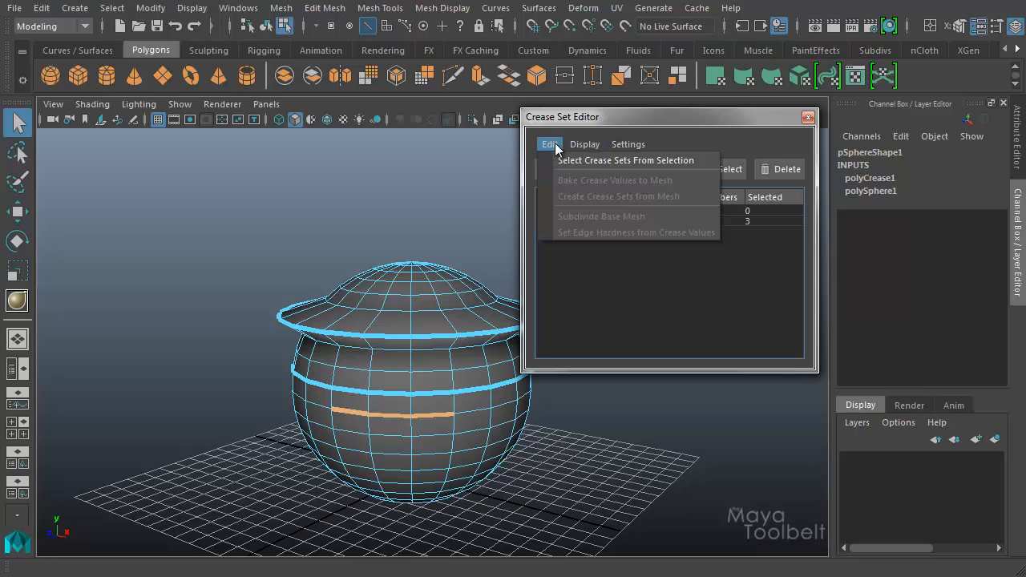
pyautogui.moveTo(570, 146)
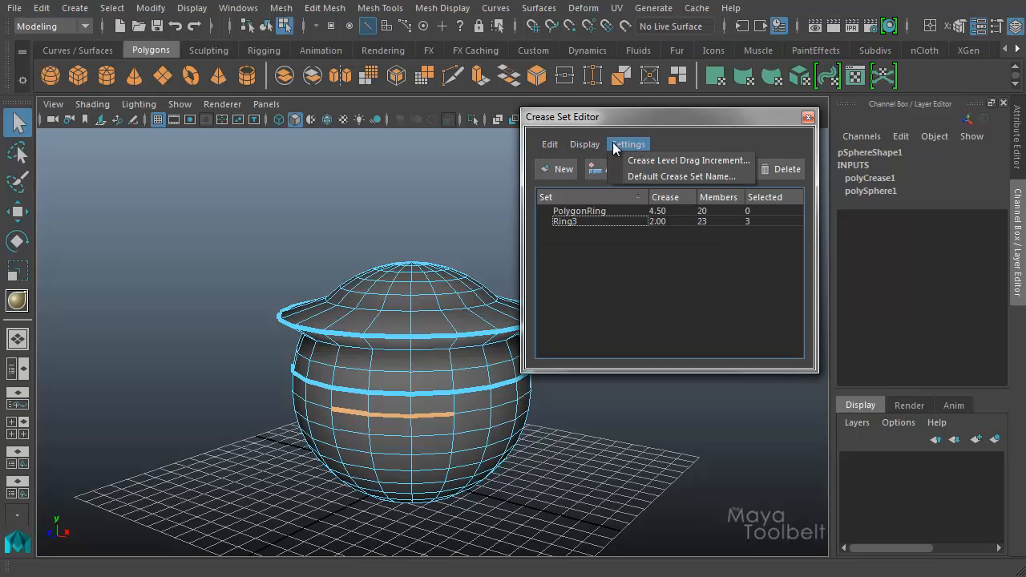
pyautogui.moveTo(629, 151)
pyautogui.click(265, 26)
pyautogui.click(418, 248)
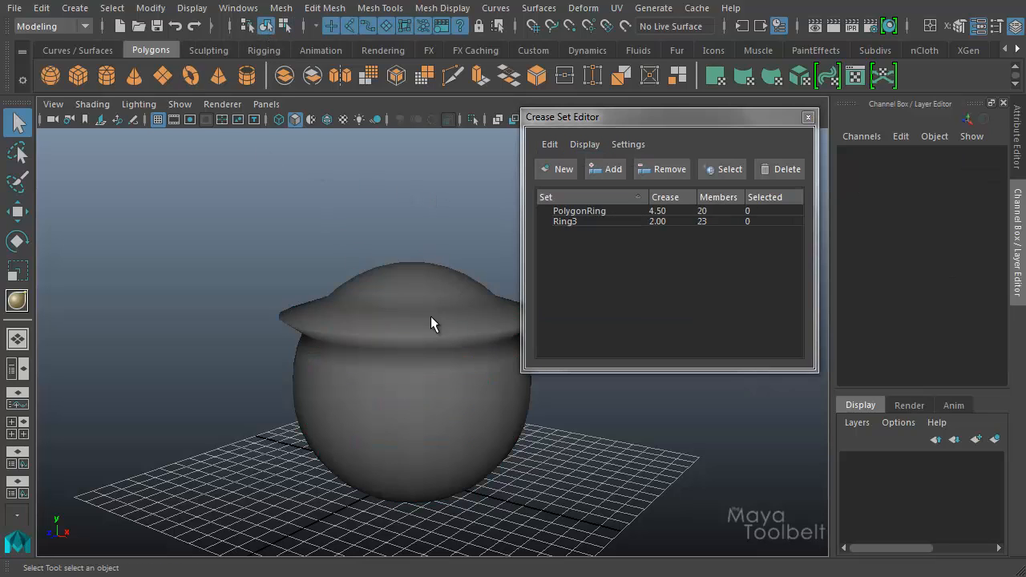
pyautogui.click(436, 330)
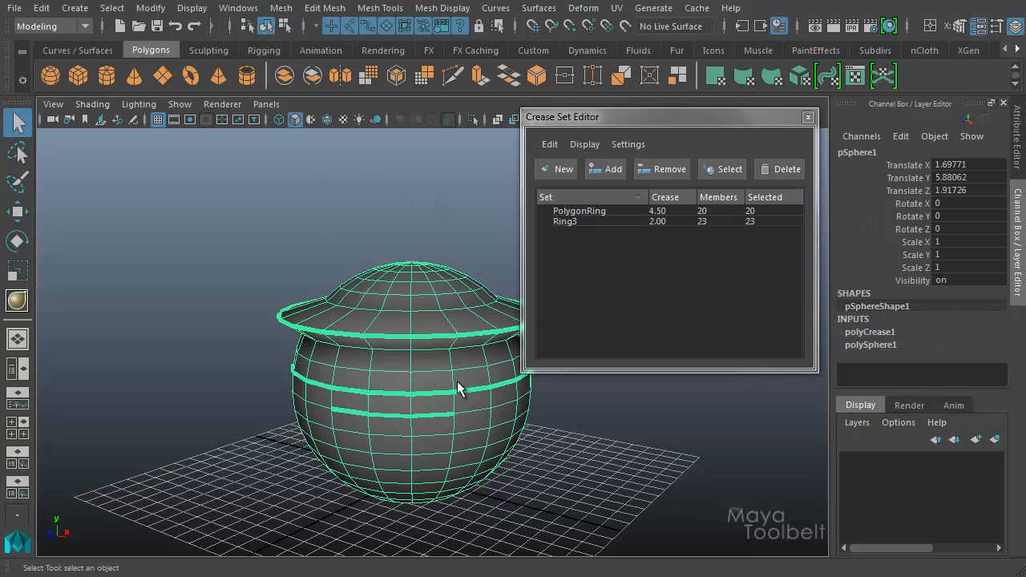
# Select the crease sets belonging to the selected sphere and bake their crease values to the mesh.
pyautogui.click(550, 146)
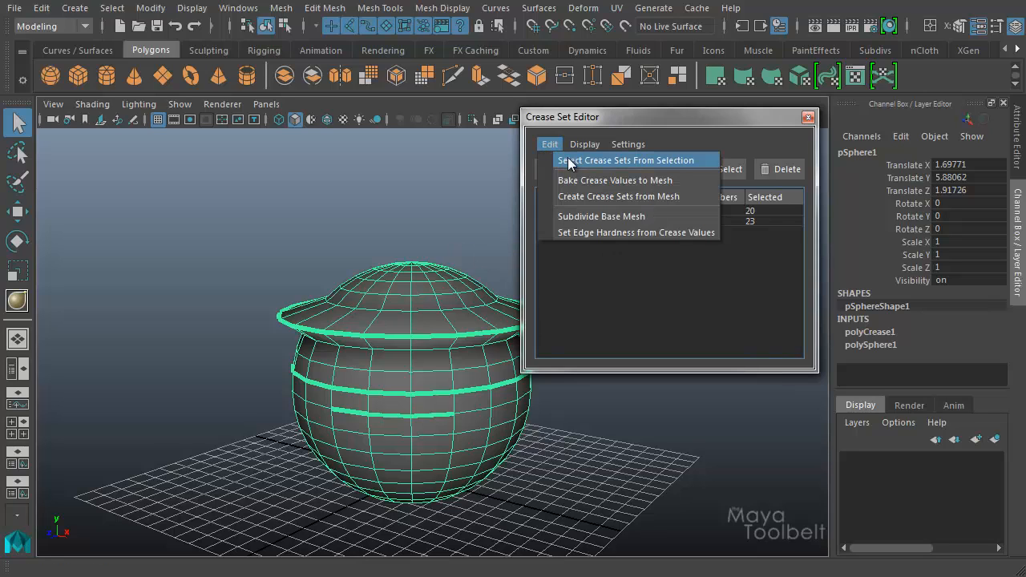
pyautogui.click(612, 160)
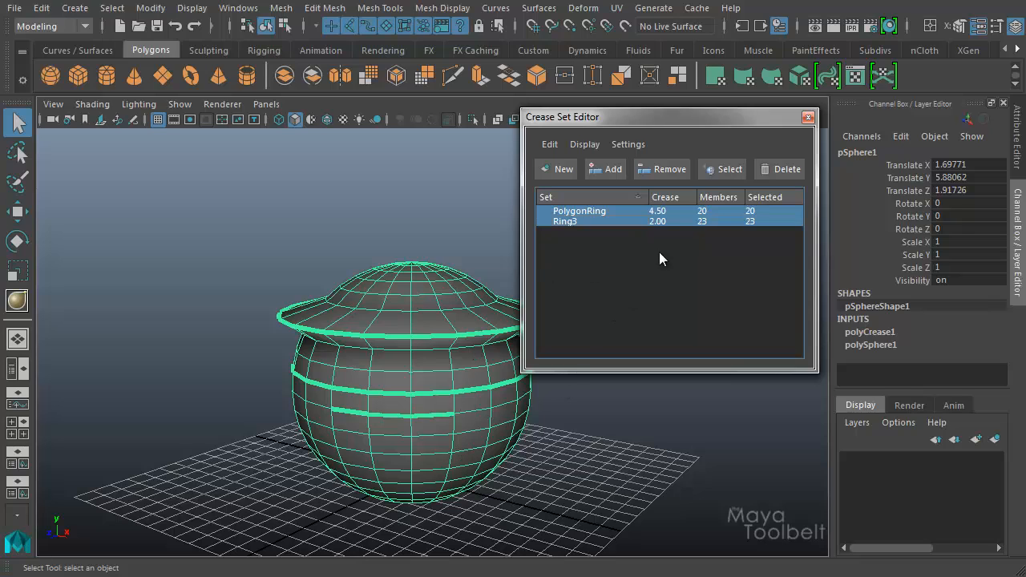
pyautogui.click(549, 145)
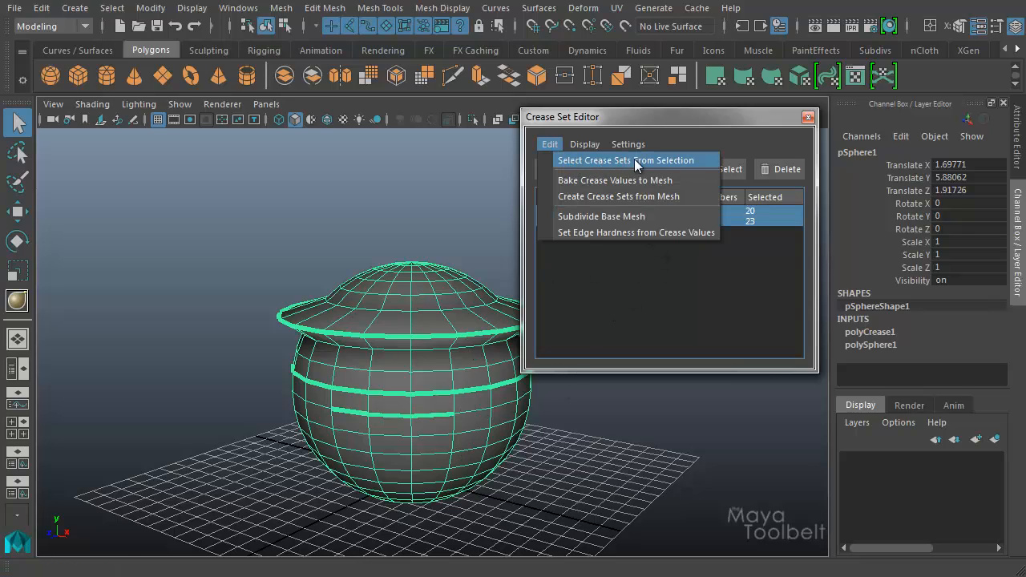
pyautogui.click(598, 183)
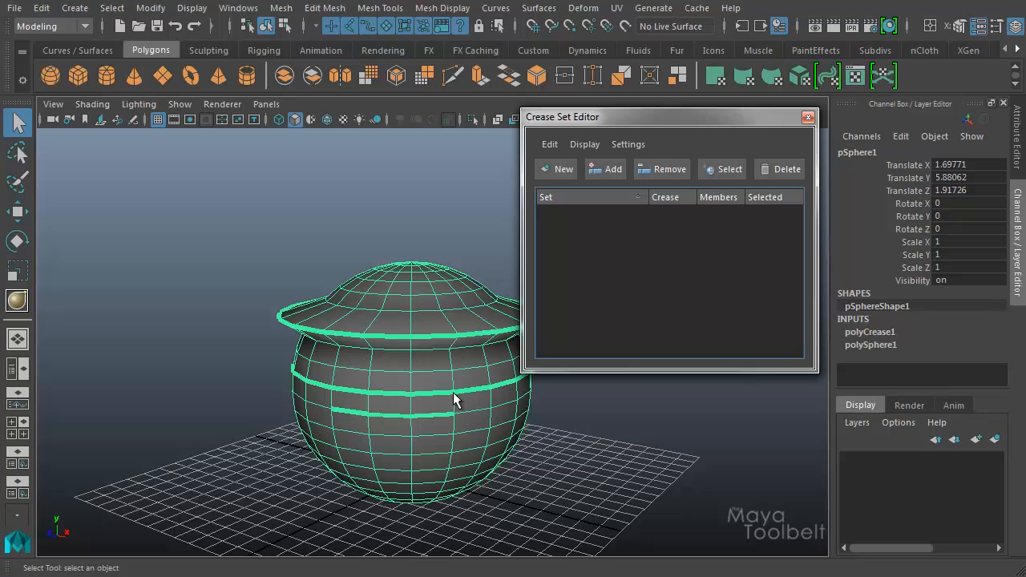
pyautogui.click(580, 439)
pyautogui.click(467, 408)
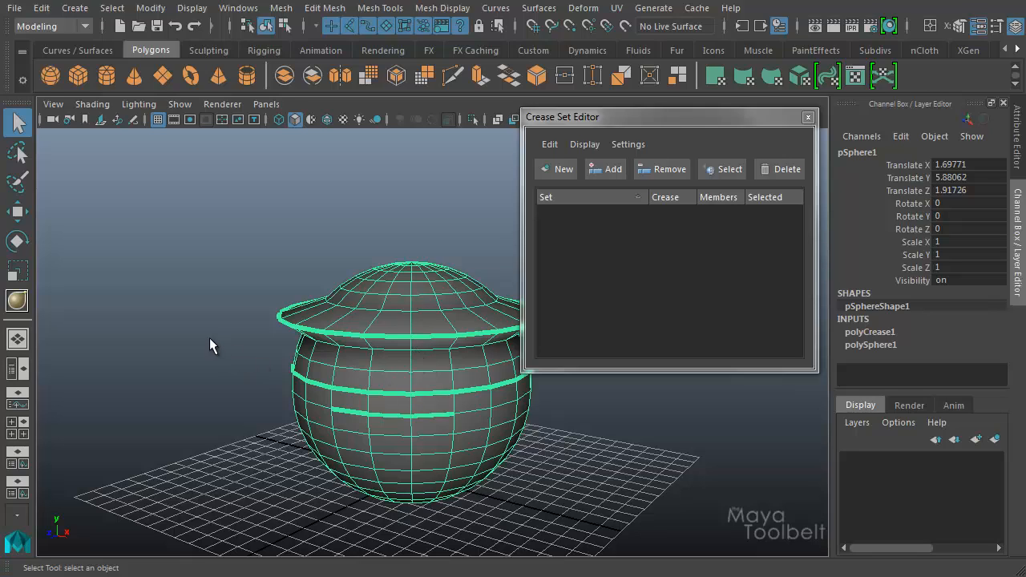
# Undo the baking of the crease values to the mesh.
pyautogui.hotkey('ctrl', 'z')
pyautogui.hotkey('ctrl', 'z')
pyautogui.hotkey('ctrl', 'z')
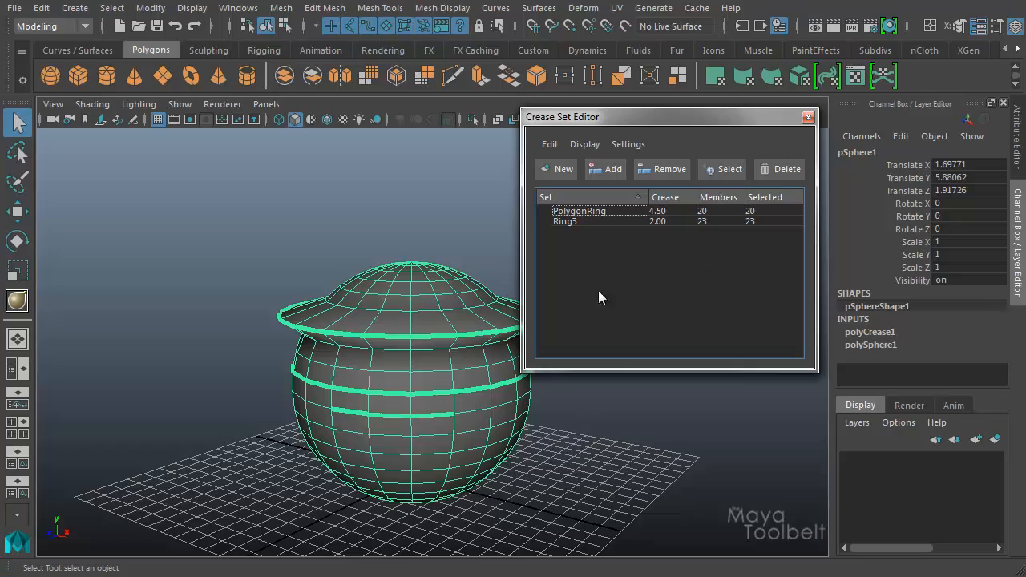
# Select the edge loop near the top of the dome and crease it to about 1.2 with the Crease Tool.
pyautogui.keyDown('alt'); pyautogui.moveTo(383, 273); pyautogui.dragTo(327, 277); pyautogui.keyUp('alt')
pyautogui.keyDown('alt'); pyautogui.moveTo(327, 277); pyautogui.dragTo(242, 280, button='middle'); pyautogui.keyUp('alt')
pyautogui.keyDown('alt'); pyautogui.moveTo(242, 280); pyautogui.dragTo(334, 290, button='right'); pyautogui.keyUp('alt')
pyautogui.moveTo(307, 215); pyautogui.dragTo(308, 172, button='right')
pyautogui.click(307, 266)
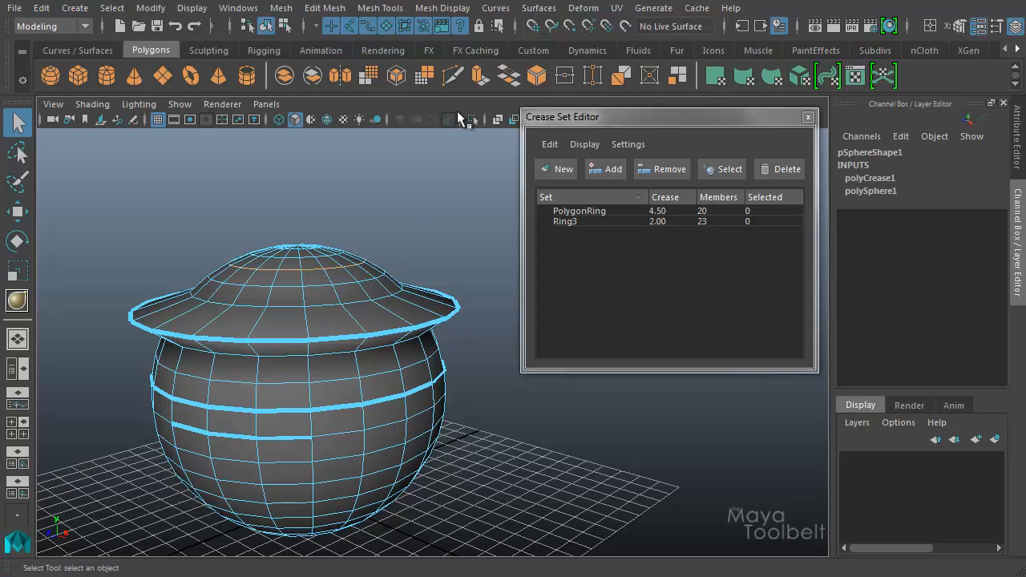
pyautogui.click(374, 8)
pyautogui.click(403, 96)
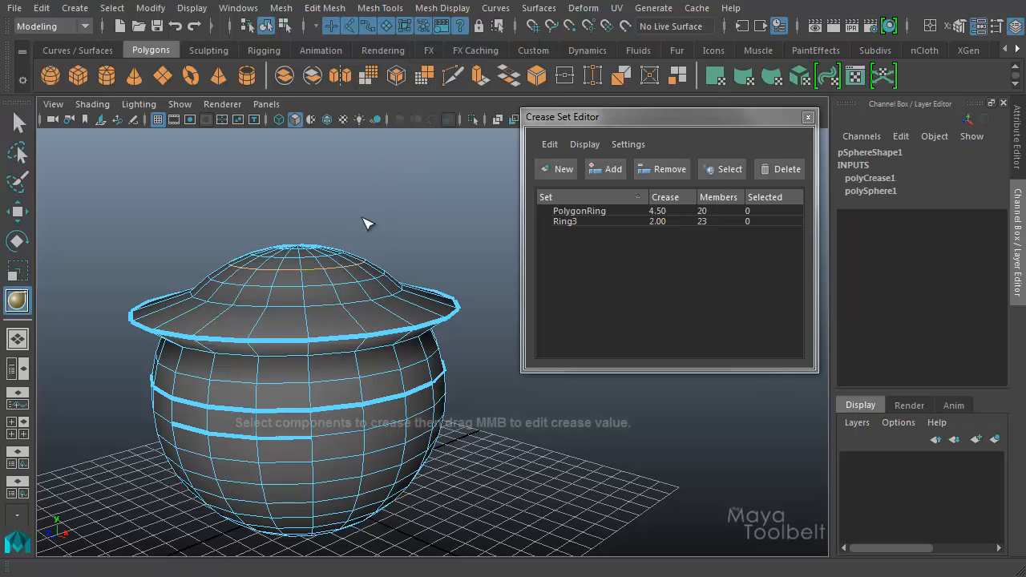
pyautogui.moveTo(311, 259); pyautogui.dragTo(373, 256, button='middle')
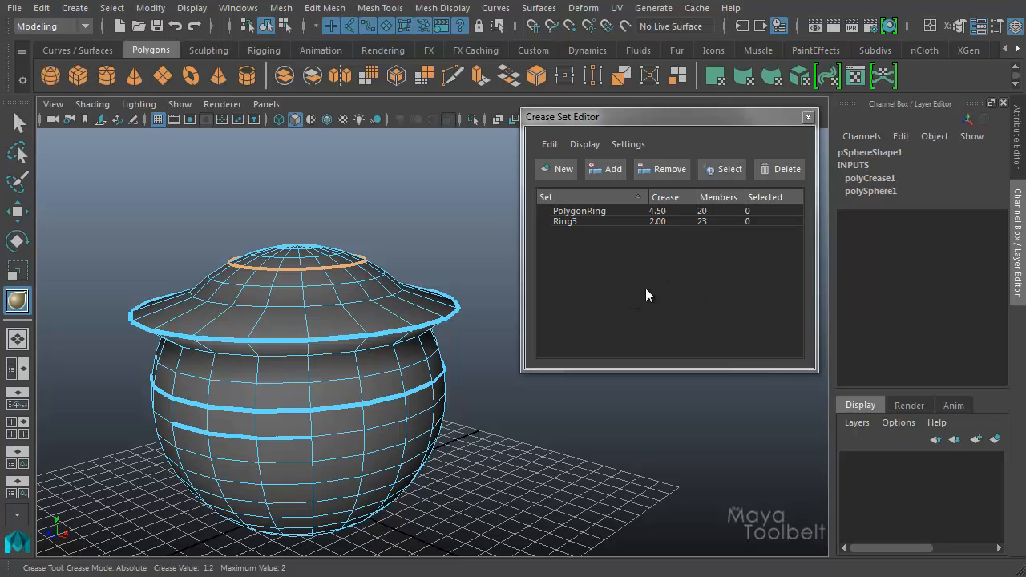
pyautogui.click(19, 122)
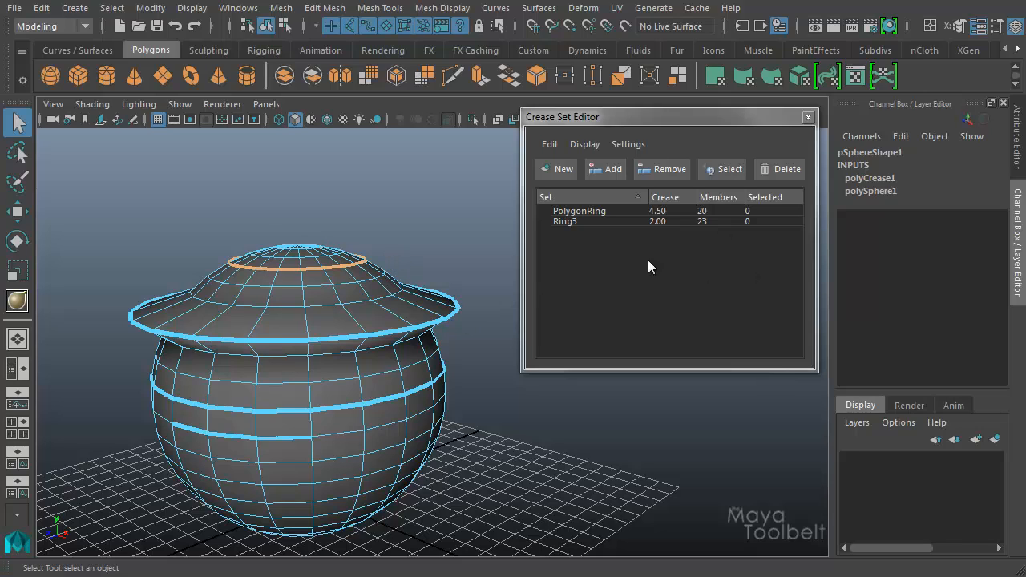
# Switch back to object selection and create crease sets from the sphere mesh's crease values.
pyautogui.click(550, 144)
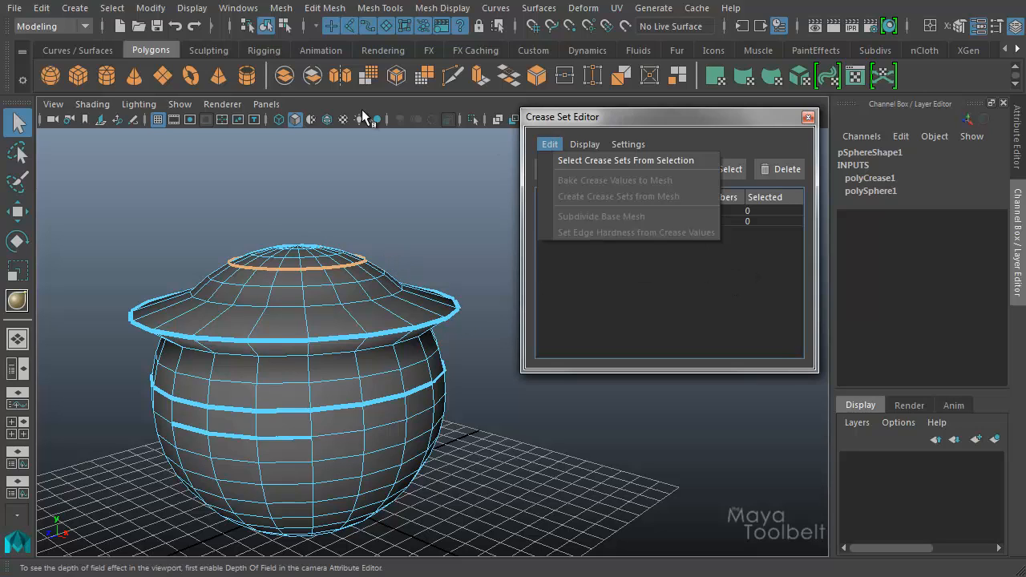
pyautogui.click(268, 26)
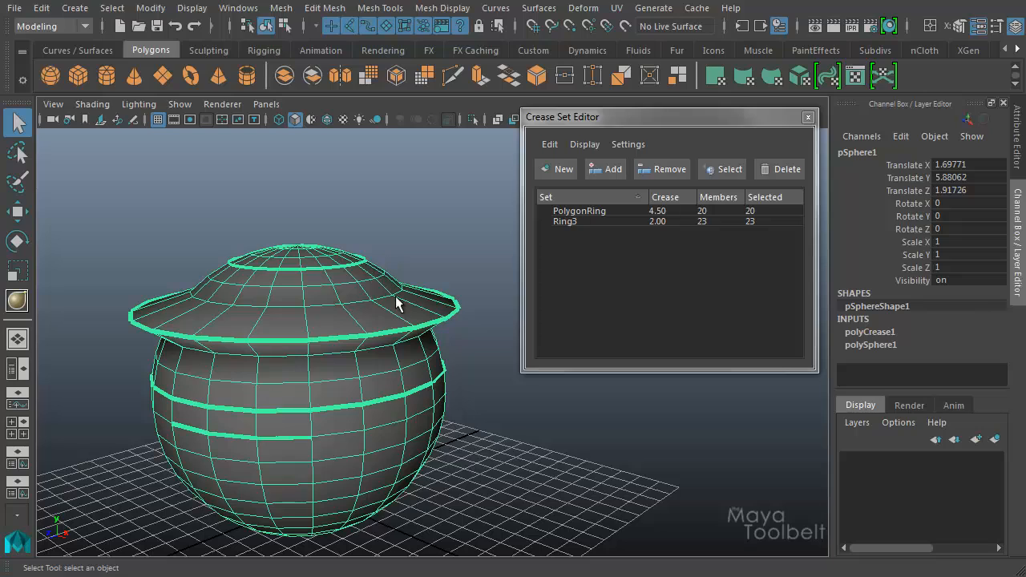
pyautogui.click(550, 145)
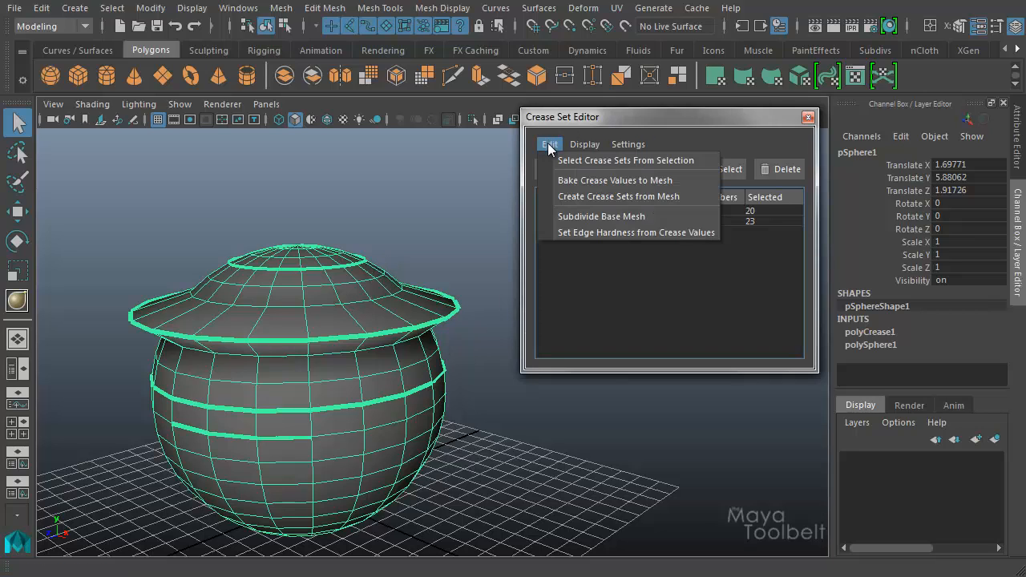
pyautogui.click(634, 196)
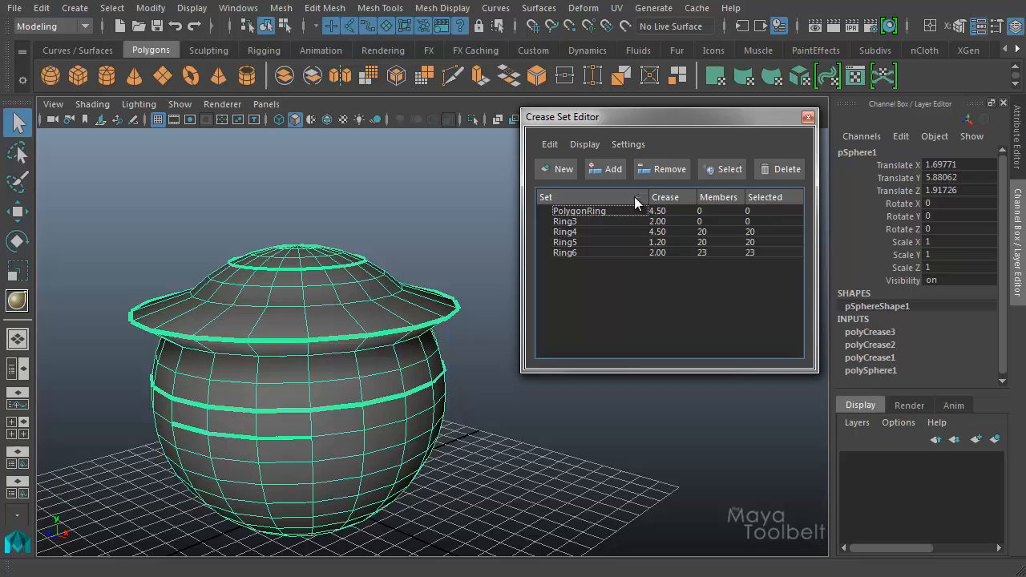
pyautogui.click(573, 242)
pyautogui.click(566, 251)
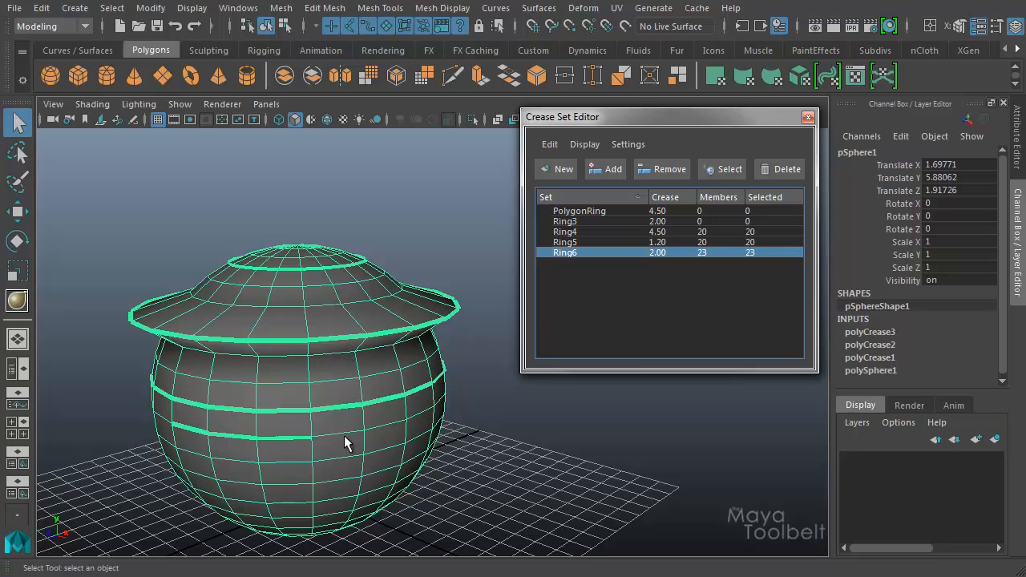
pyautogui.click(551, 145)
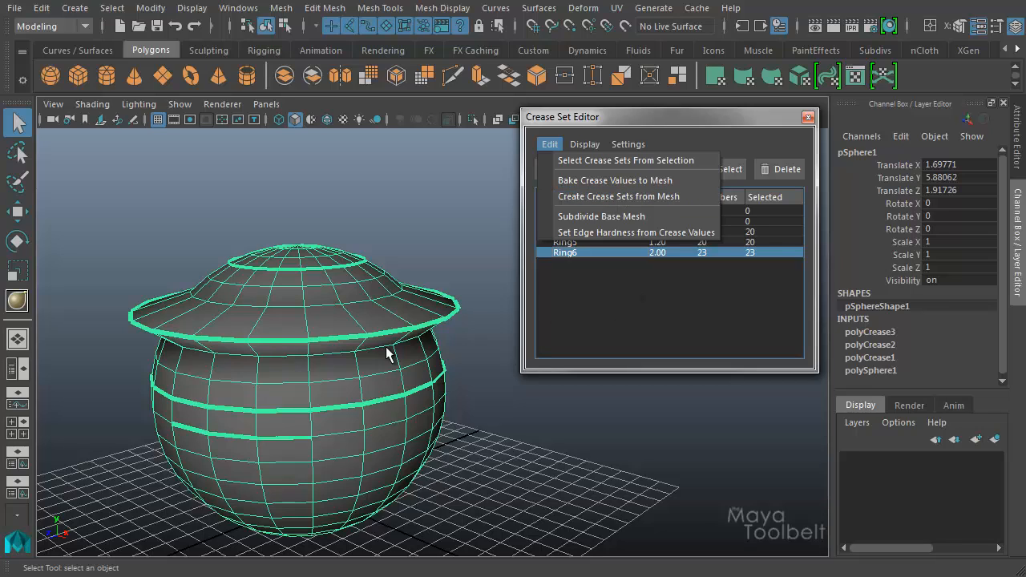
pyautogui.click(665, 315)
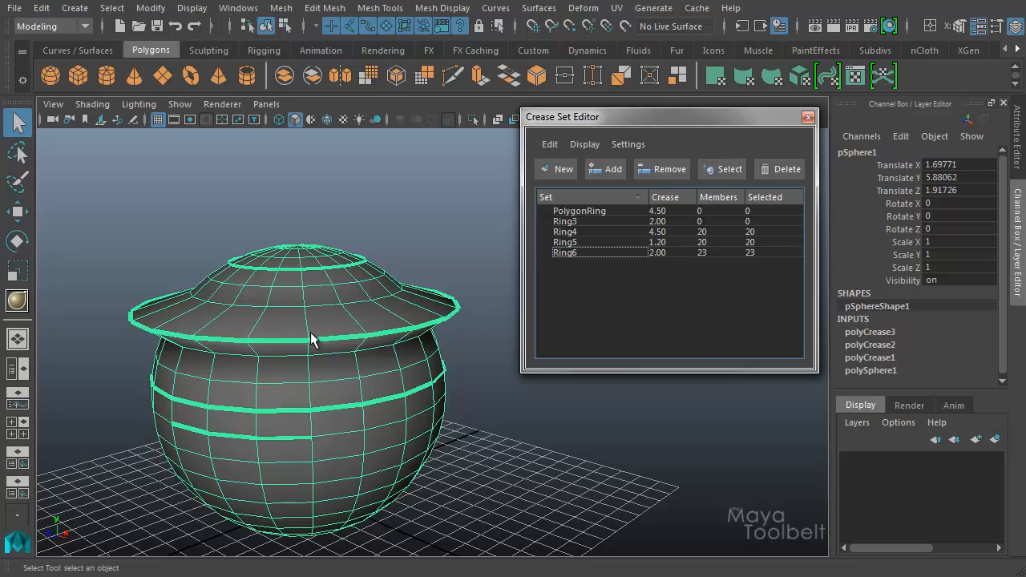
# Review the listed crease sets and delete the PolygonRing and Ring3 sets.
pyautogui.click(577, 212)
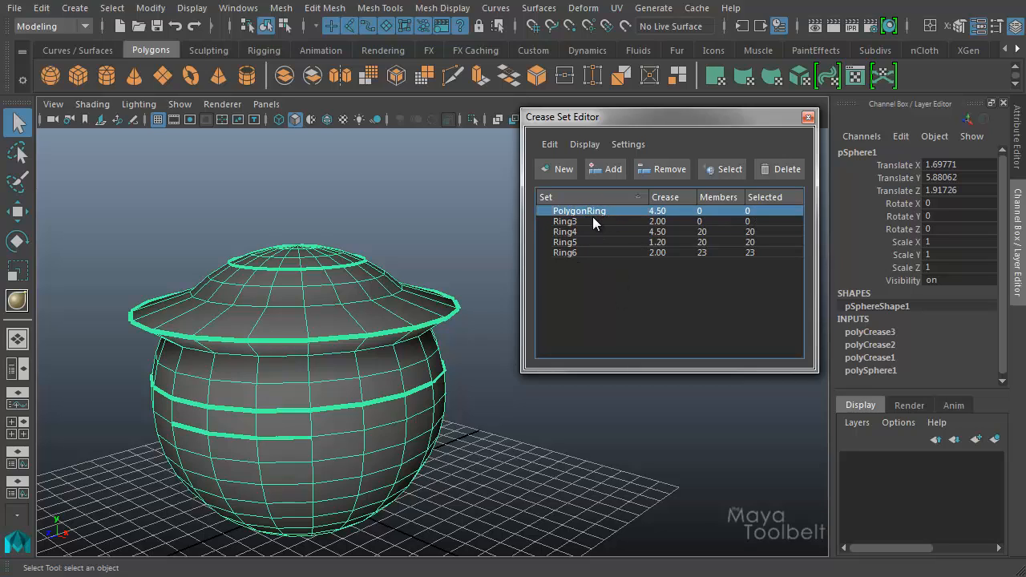
pyautogui.click(601, 219)
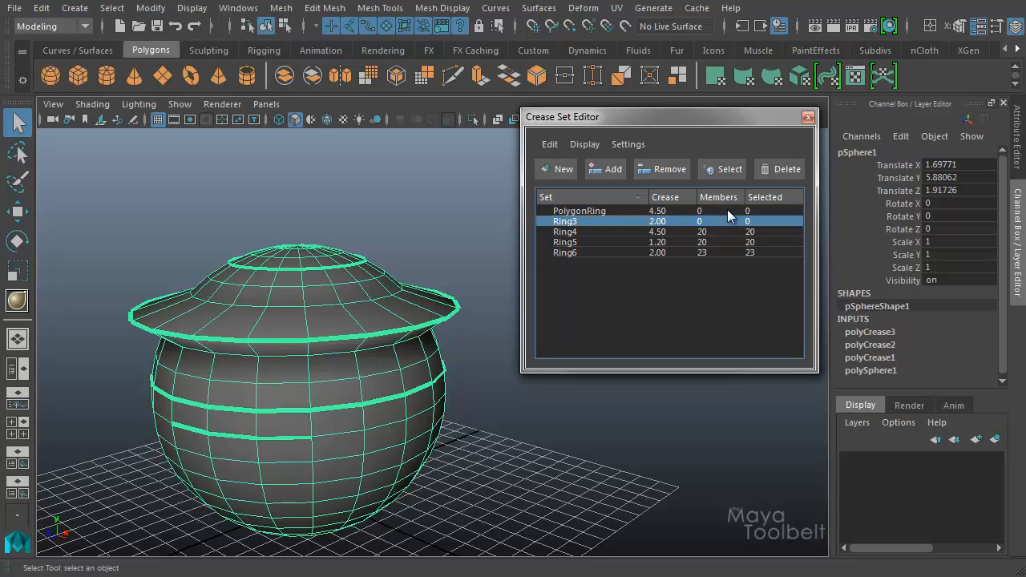
pyautogui.click(573, 231)
pyautogui.click(572, 242)
pyautogui.click(571, 253)
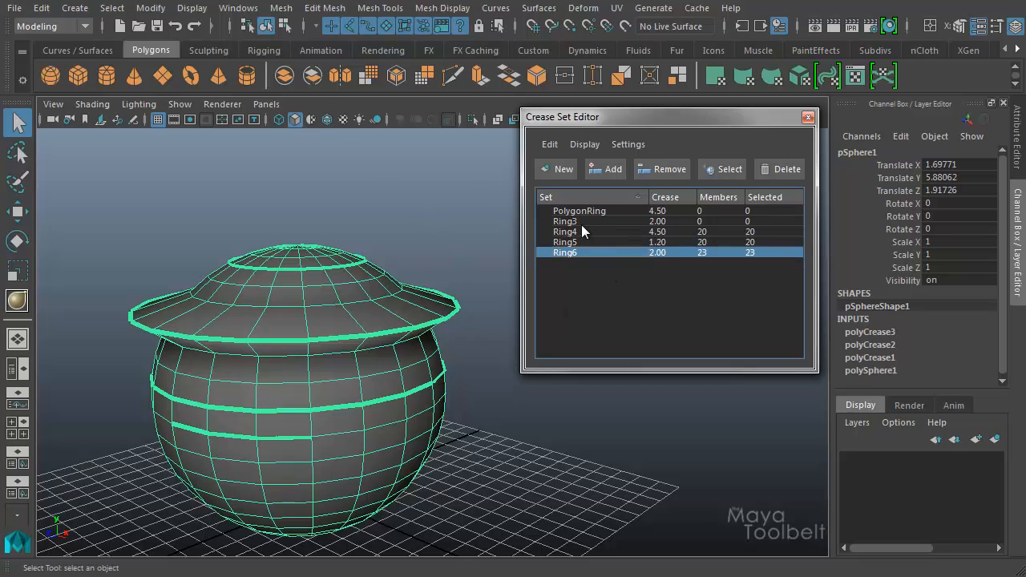
pyautogui.moveTo(579, 211); pyautogui.dragTo(579, 222)
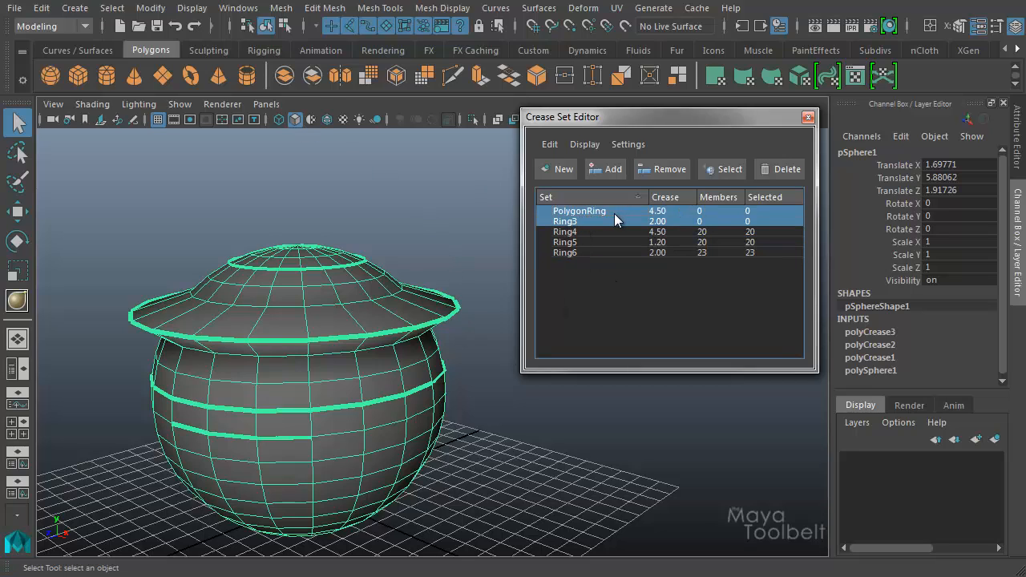
pyautogui.click(779, 170)
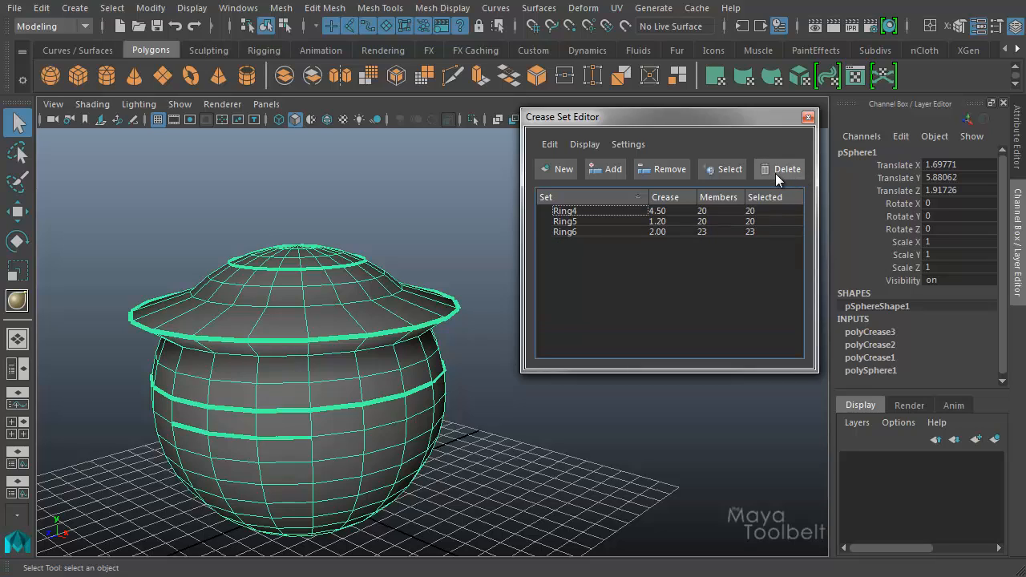
# Subdivide the sphere's base mesh from the Crease Set Editor and inspect the denser mesh with its creases.
pyautogui.click(679, 209)
pyautogui.click(549, 145)
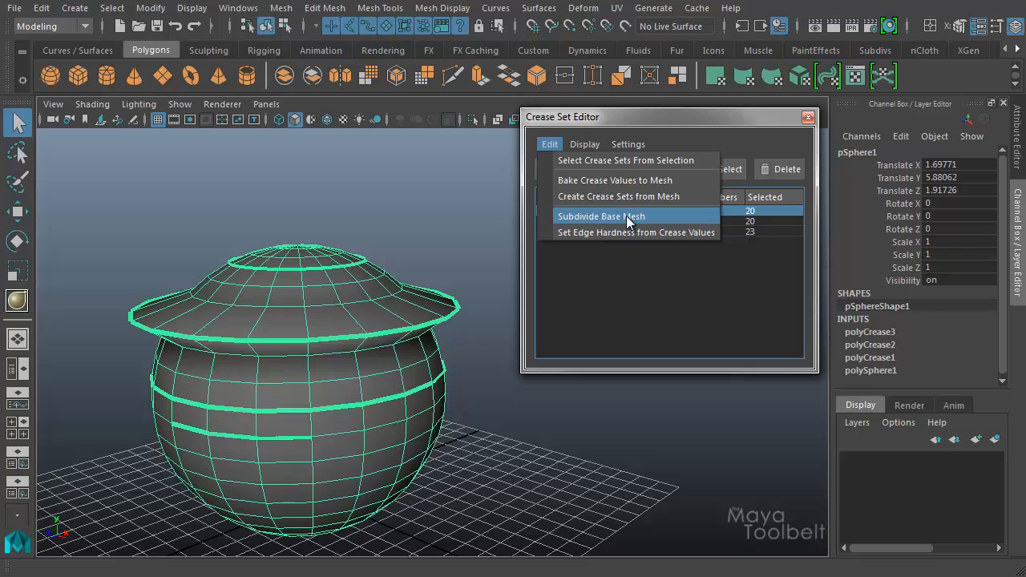
pyautogui.click(626, 215)
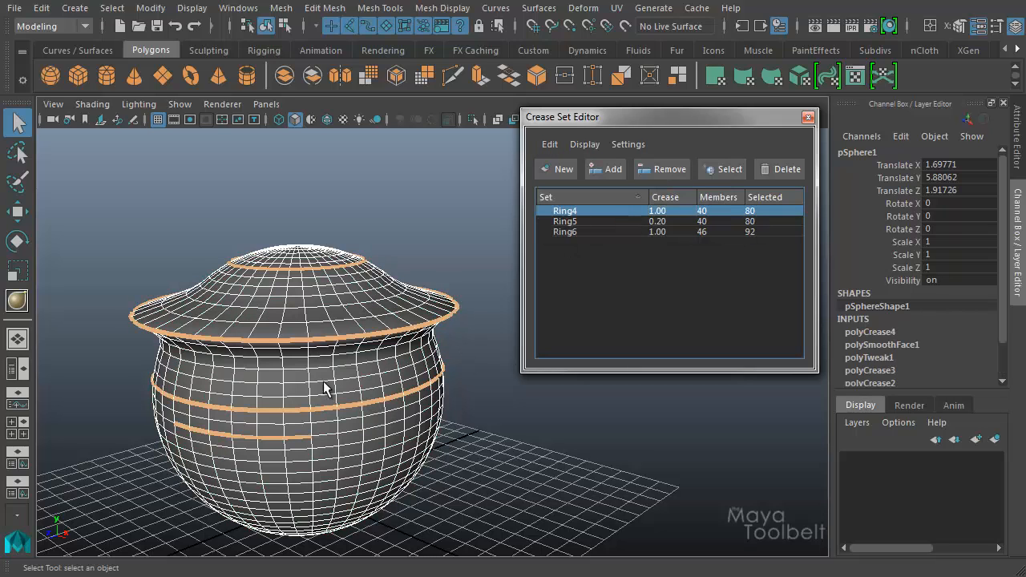
pyautogui.keyDown('alt'); pyautogui.moveTo(208, 310); pyautogui.dragTo(228, 317); pyautogui.keyUp('alt')
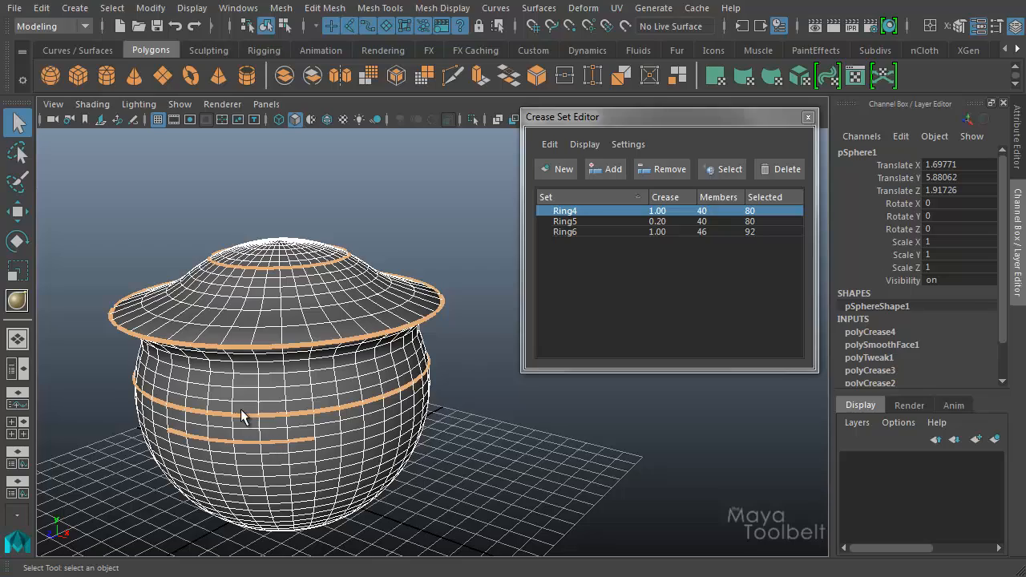
pyautogui.moveTo(377, 376)
pyautogui.keyDown('alt'); pyautogui.mouseDown()
pyautogui.moveTo(345, 390)
pyautogui.moveTo(291, 350)
pyautogui.moveTo(375, 385)
pyautogui.mouseUp(); pyautogui.keyUp('alt')
pyautogui.keyDown('alt'); pyautogui.moveTo(322, 413); pyautogui.dragTo(332, 354, button='middle'); pyautogui.keyUp('alt')
pyautogui.keyDown('alt'); pyautogui.moveTo(332, 355); pyautogui.dragTo(217, 382); pyautogui.keyUp('alt')
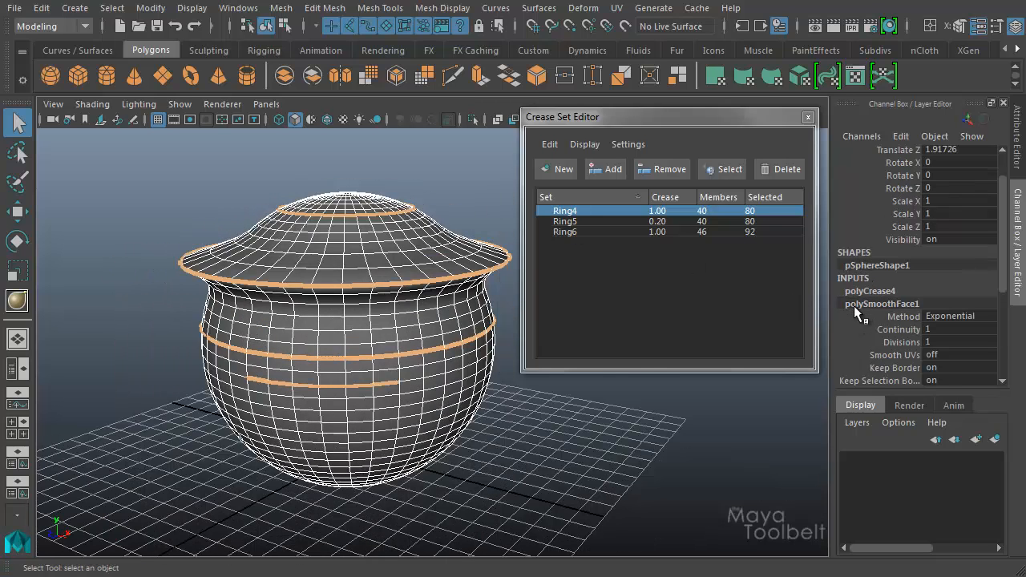
# Set the polySmoothFace1 divisions to 2 and inspect the crease edges around the mesh.
pyautogui.click(943, 340)
pyautogui.press('BackSpace')
pyautogui.write('2')
pyautogui.press('Return')
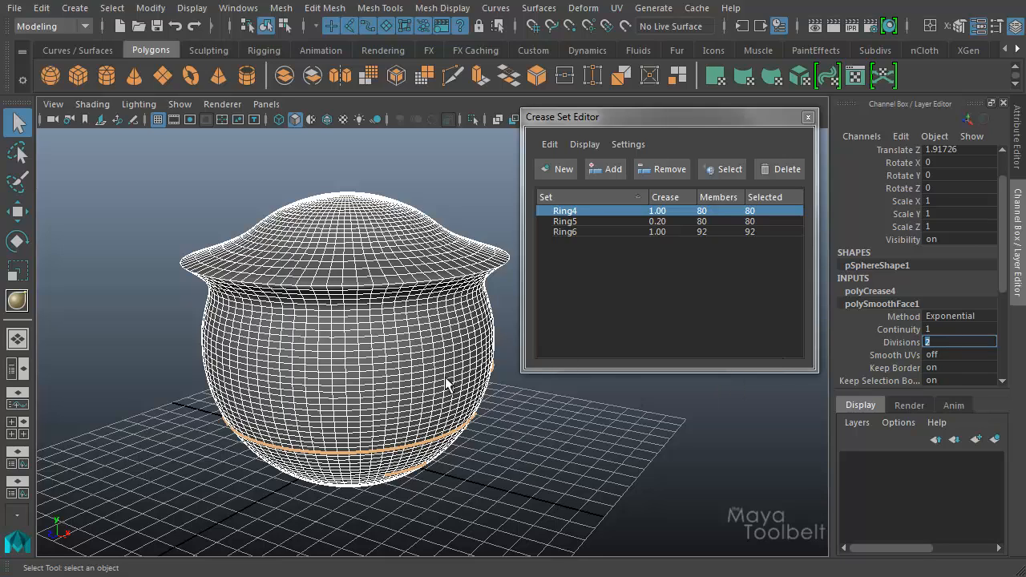
pyautogui.click(553, 414)
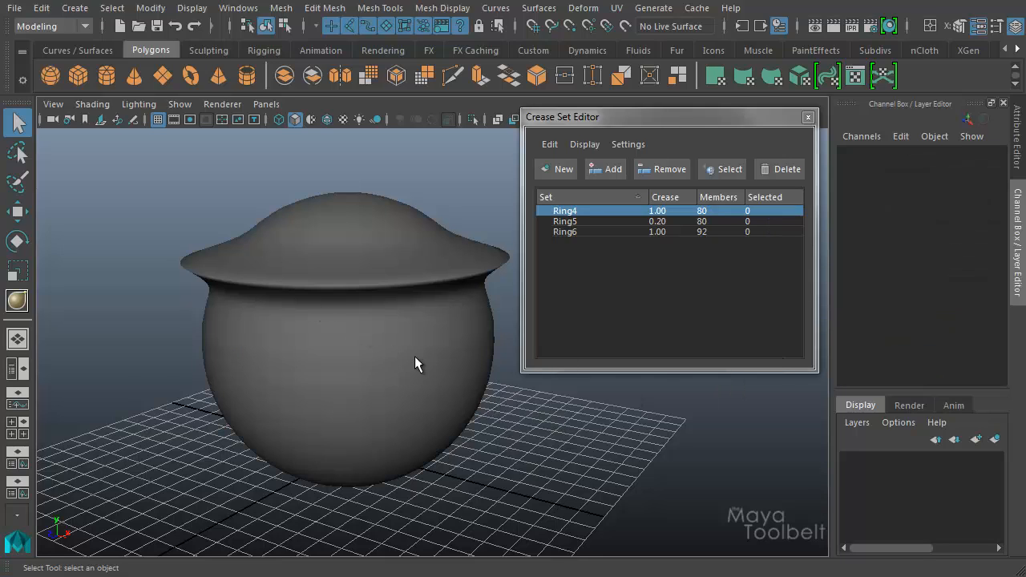
pyautogui.keyDown('alt'); pyautogui.moveTo(461, 385); pyautogui.dragTo(368, 360); pyautogui.keyUp('alt')
pyautogui.click(454, 380)
pyautogui.keyDown('alt'); pyautogui.moveTo(454, 380); pyautogui.dragTo(294, 309, button='middle'); pyautogui.keyUp('alt')
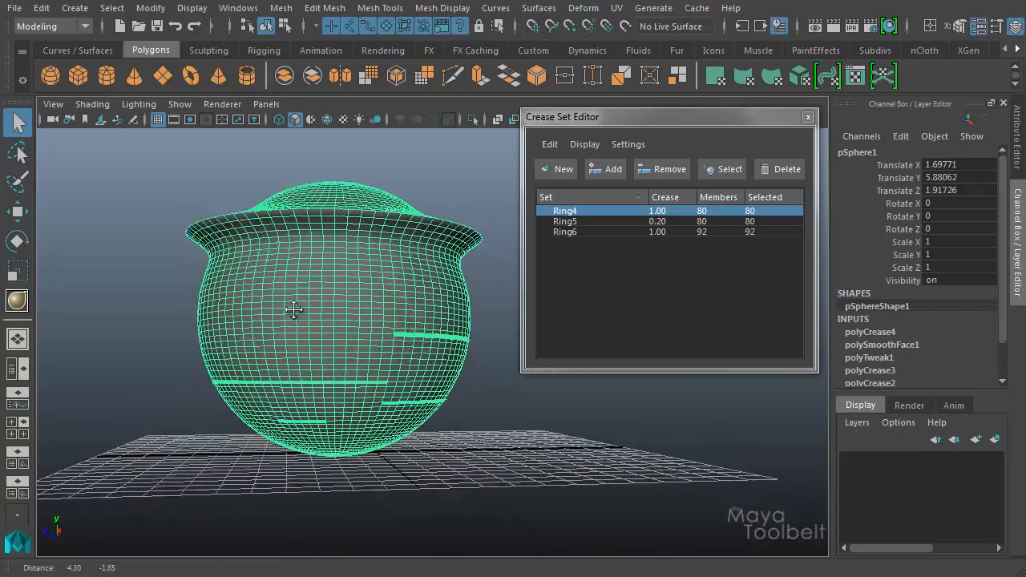
pyautogui.keyDown('alt'); pyautogui.moveTo(293, 309); pyautogui.dragTo(542, 360); pyautogui.keyUp('alt')
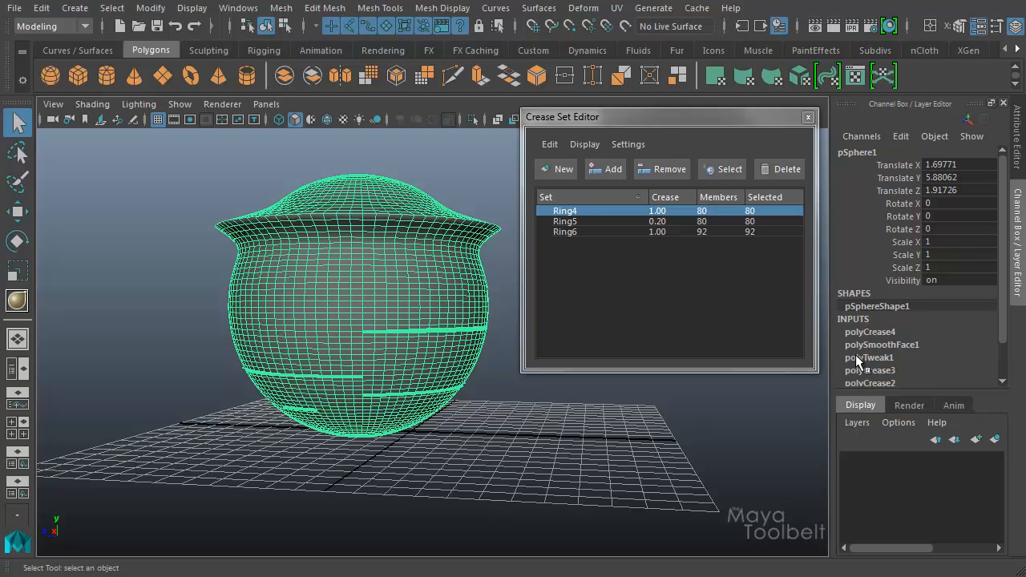
# Undo the divisions change on polySmoothFace1 and inspect the crease rings around the mesh.
pyautogui.hotkey('ctrl', 'z')
pyautogui.hotkey('ctrl', 'z')
pyautogui.hotkey('ctrl', 'z')
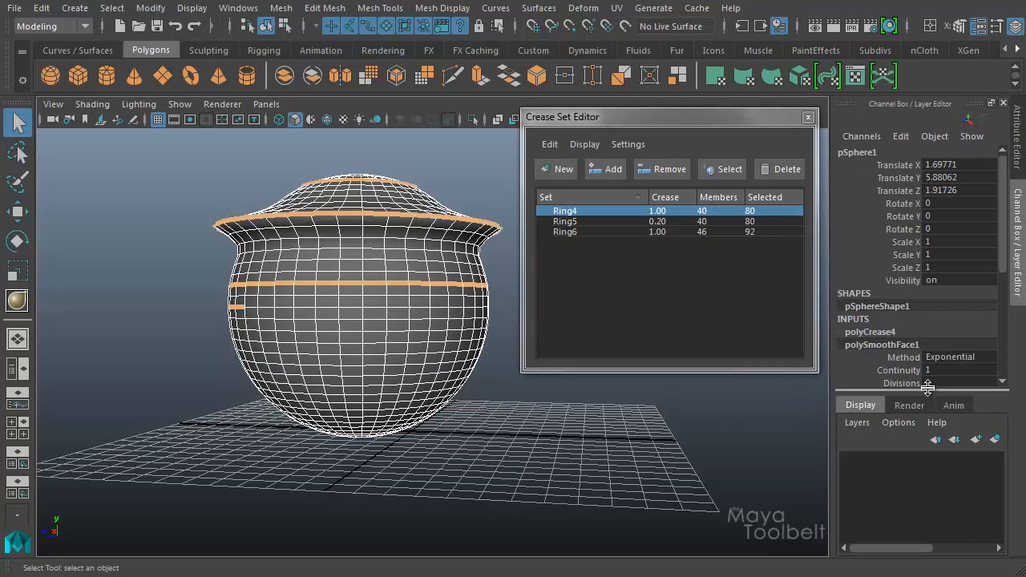
pyautogui.keyDown('alt'); pyautogui.moveTo(380, 283); pyautogui.dragTo(273, 232); pyautogui.keyUp('alt')
pyautogui.keyDown('alt'); pyautogui.moveTo(398, 412); pyautogui.dragTo(505, 441); pyautogui.keyUp('alt')
pyautogui.keyDown('alt'); pyautogui.moveTo(359, 378); pyautogui.dragTo(428, 386, button='middle'); pyautogui.keyUp('alt')
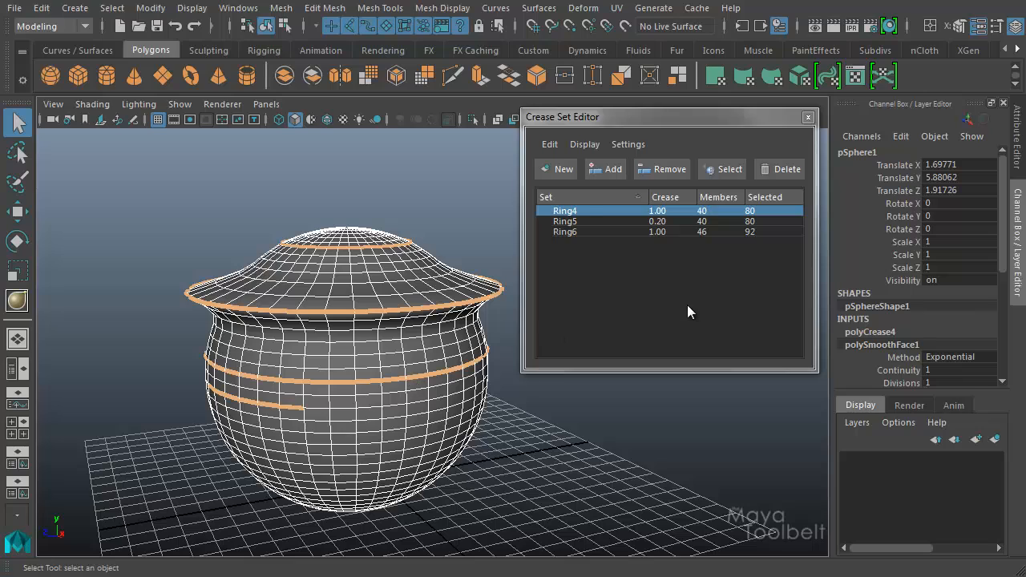
# Undo the subdivision of the sphere's base mesh.
pyautogui.click(550, 144)
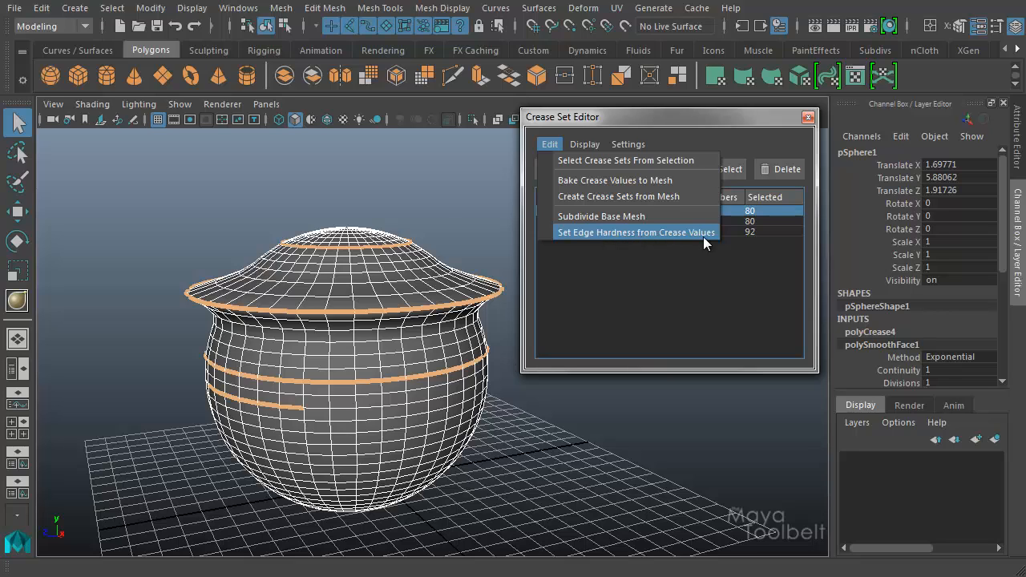
pyautogui.click(439, 211)
pyautogui.hotkey('ctrl', 'z')
pyautogui.hotkey('ctrl', 'z')
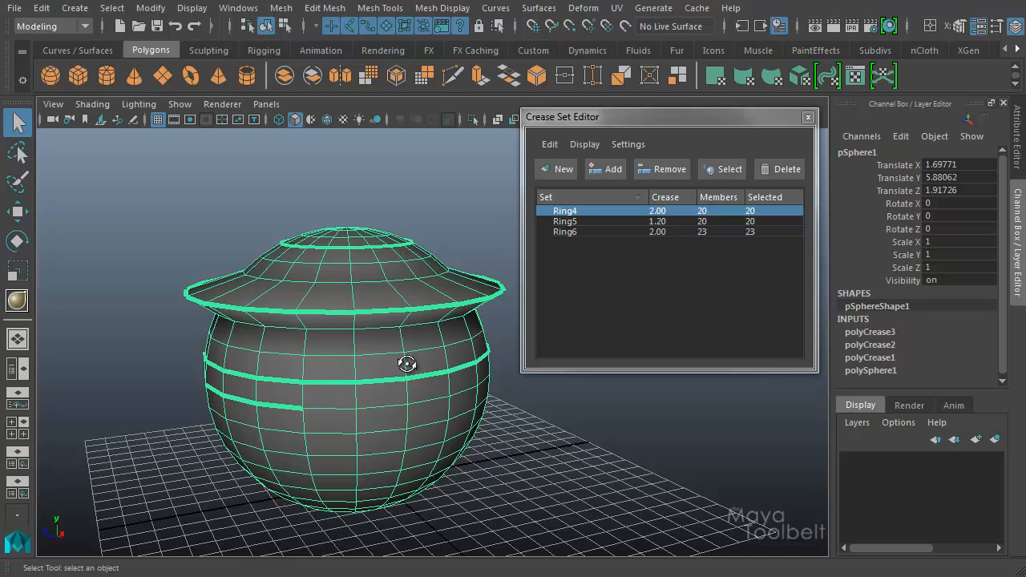
pyautogui.keyDown('alt'); pyautogui.moveTo(407, 361); pyautogui.dragTo(435, 364); pyautogui.keyUp('alt')
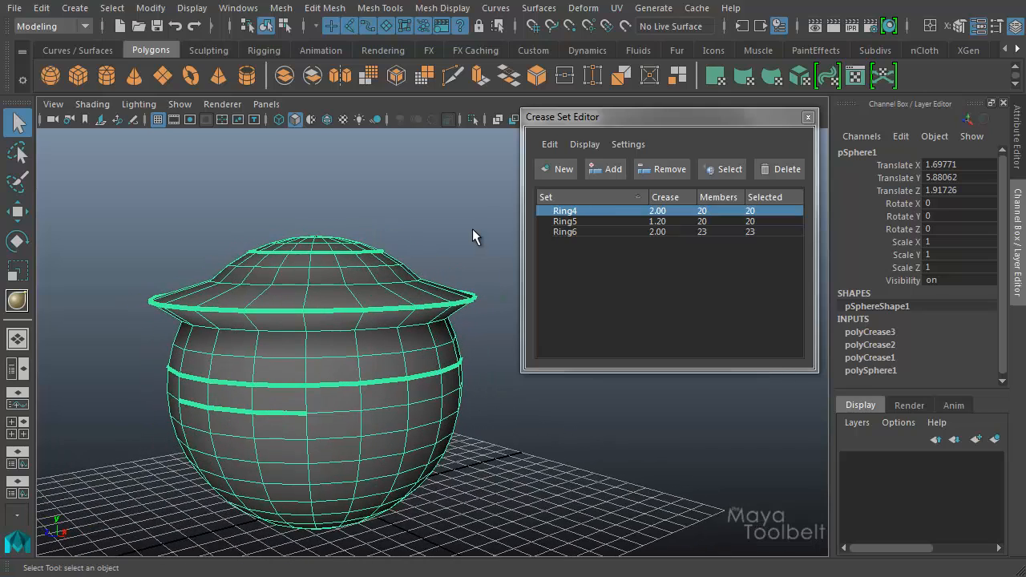
pyautogui.click(550, 144)
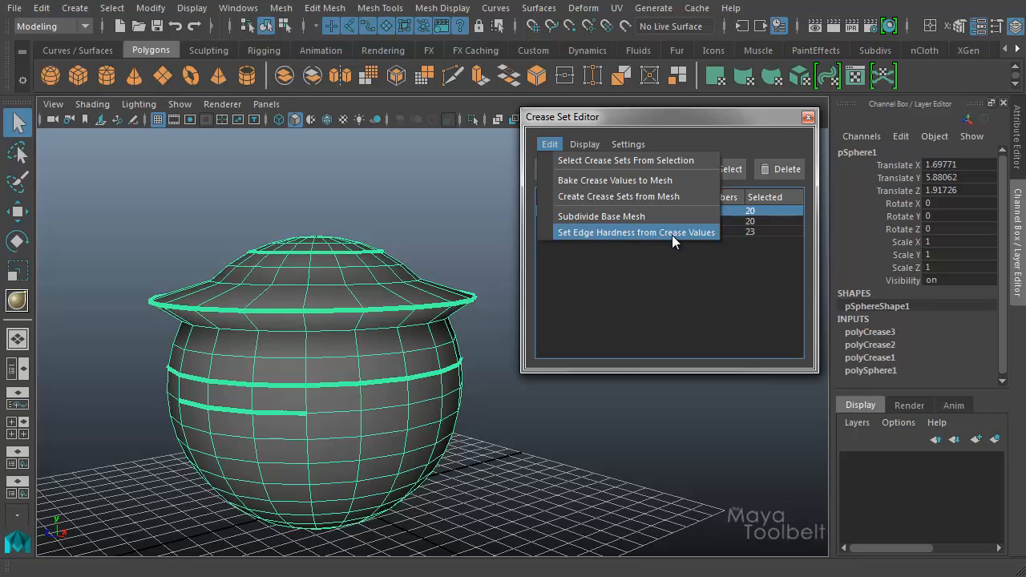
pyautogui.click(621, 316)
pyautogui.click(620, 315)
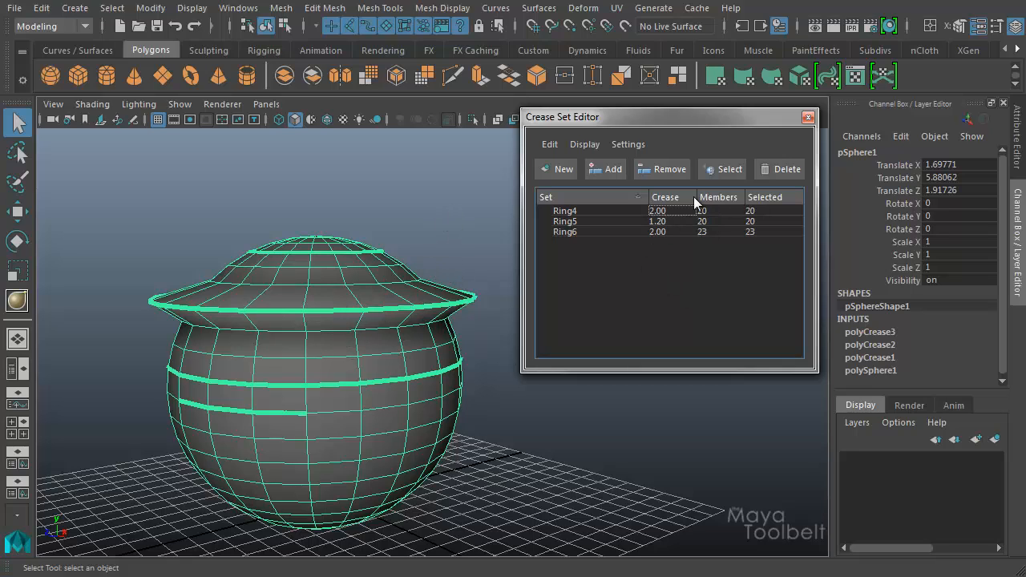
pyautogui.click(541, 10)
pyautogui.moveTo(446, 10)
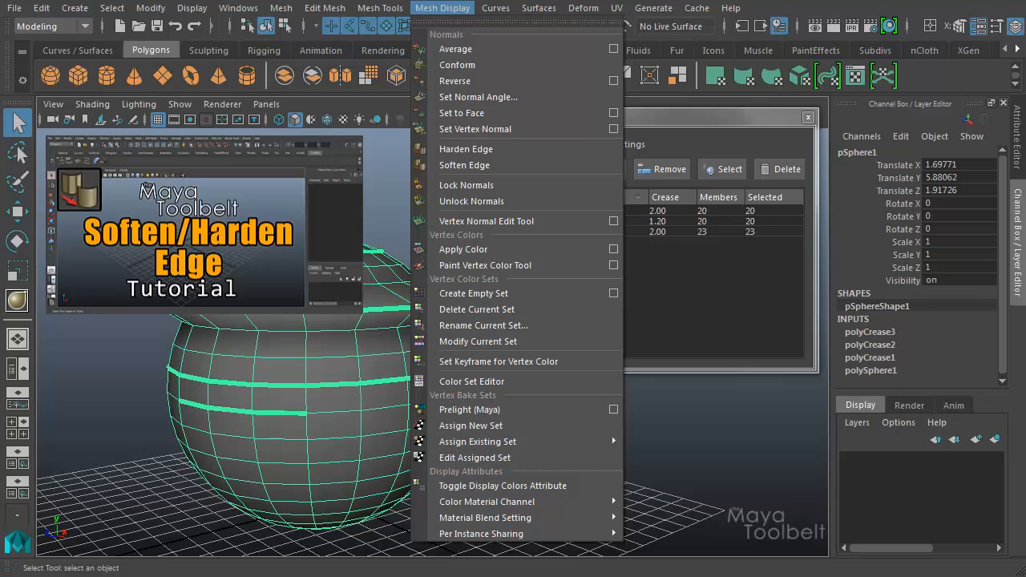
pyautogui.click(700, 279)
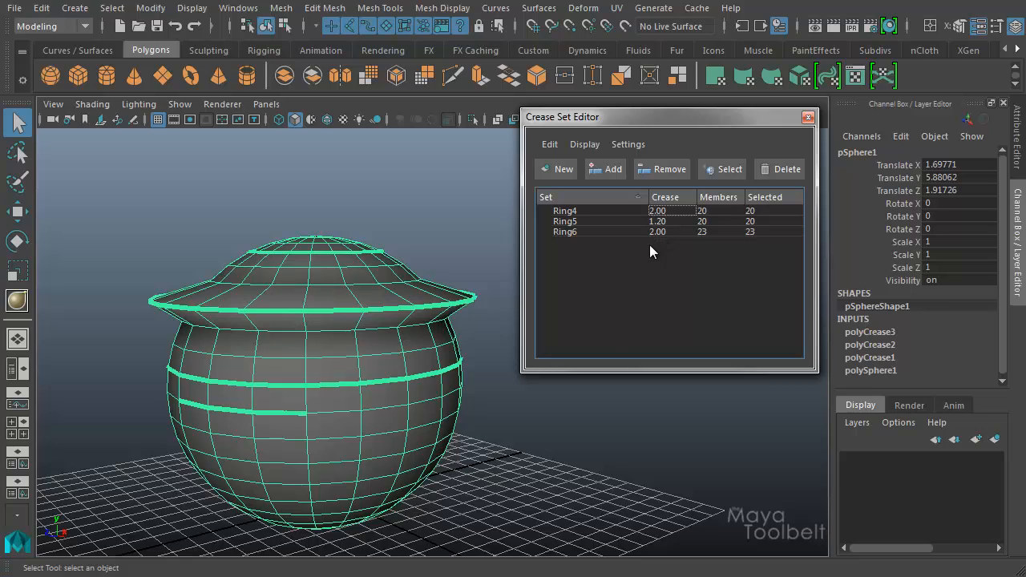
# Set the sphere's edge hardness from its crease values and inspect the edges below the rim.
pyautogui.click(549, 144)
pyautogui.click(597, 234)
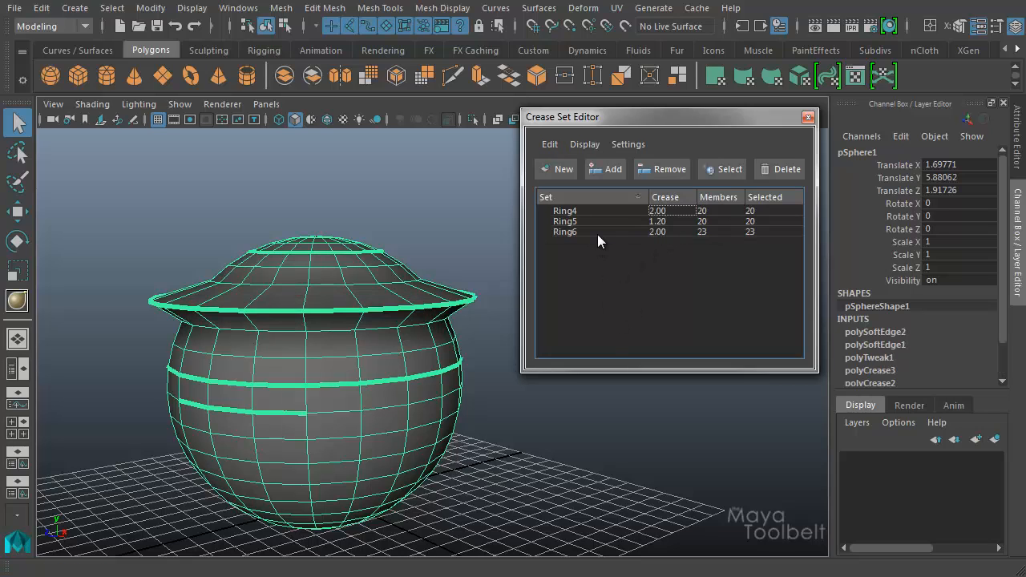
pyautogui.keyDown('alt'); pyautogui.moveTo(340, 408); pyautogui.dragTo(319, 369); pyautogui.keyUp('alt')
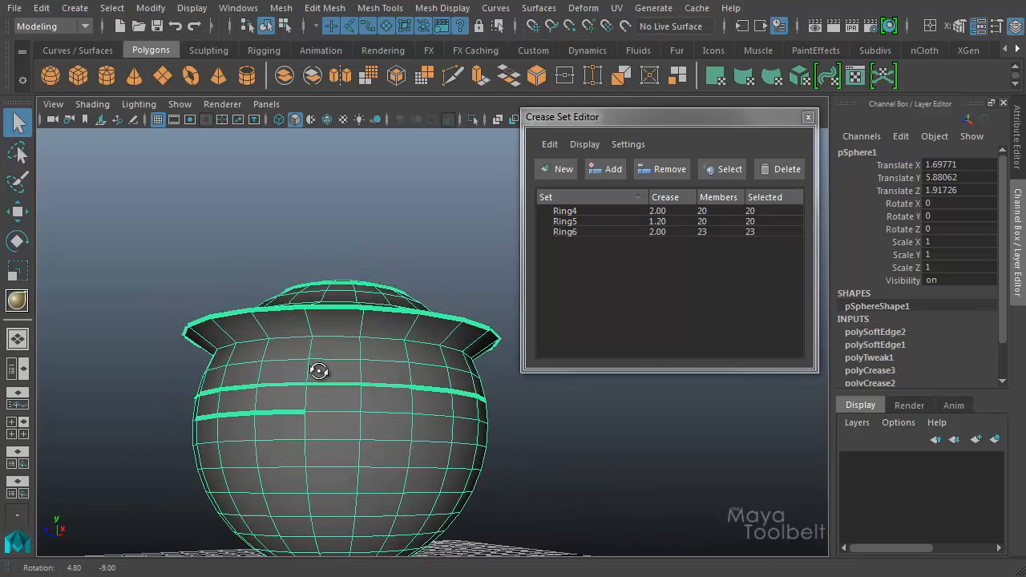
pyautogui.keyDown('alt'); pyautogui.moveTo(320, 369); pyautogui.dragTo(417, 391, button='right'); pyautogui.keyUp('alt')
pyautogui.keyDown('alt'); pyautogui.moveTo(417, 391); pyautogui.dragTo(429, 390); pyautogui.keyUp('alt')
# Undo and redo the edge hardness change several times to compare the shading, ending with it undone.
pyautogui.hotkey('ctrl', 'z')
pyautogui.hotkey('ctrl', 'z')
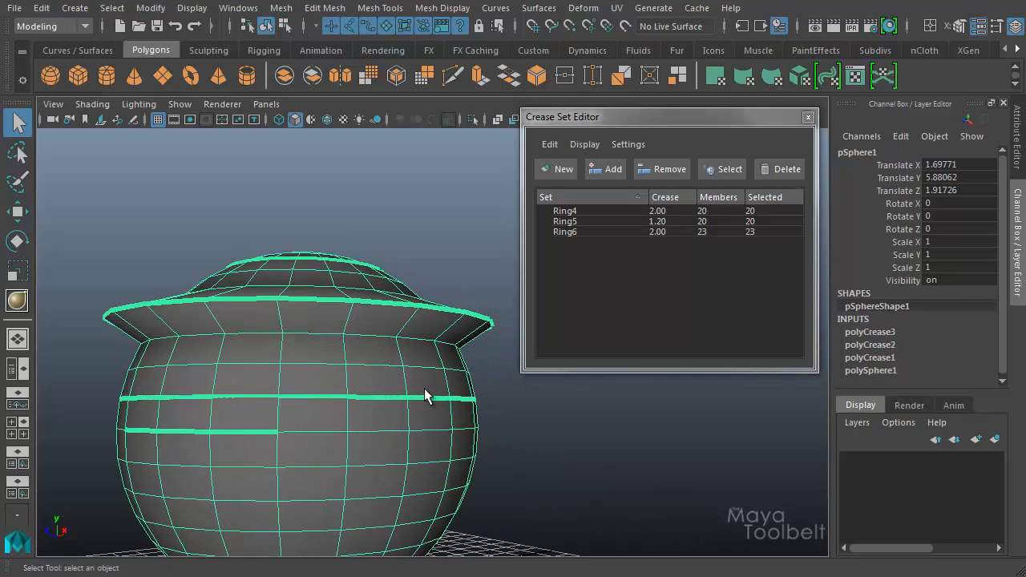
pyautogui.hotkey('ctrl', 'y')
pyautogui.hotkey('ctrl', 'y')
pyautogui.hotkey('ctrl', 'z')
pyautogui.hotkey('ctrl', 'z')
pyautogui.hotkey('ctrl', 'y')
pyautogui.hotkey('ctrl', 'y')
pyautogui.hotkey('ctrl', 'z')
pyautogui.hotkey('ctrl', 'z')
# Apply the Optimal Mesh Subdivision Level to the sphere from the Crease Set Editor.
pyautogui.click(550, 144)
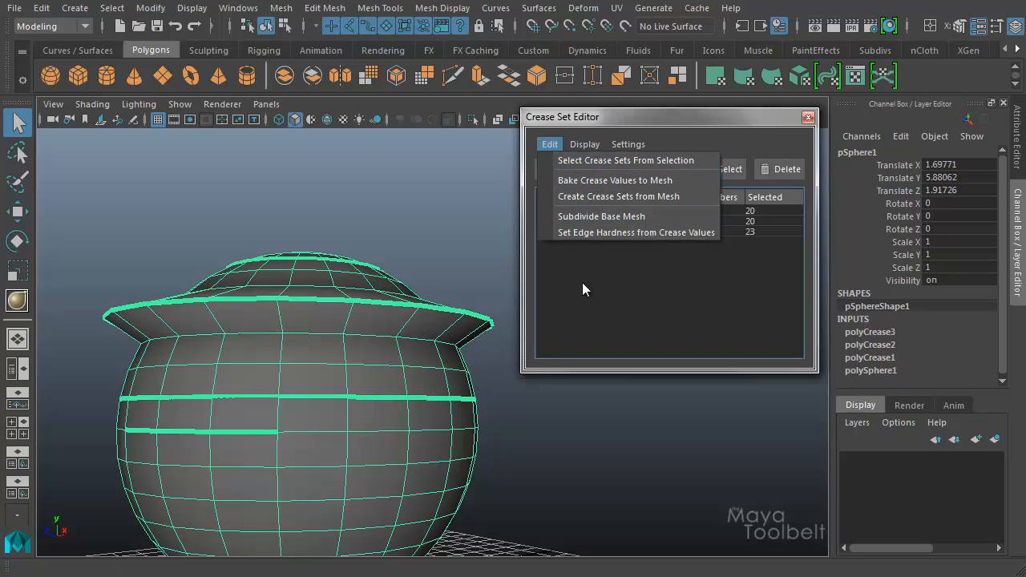
pyautogui.click(582, 145)
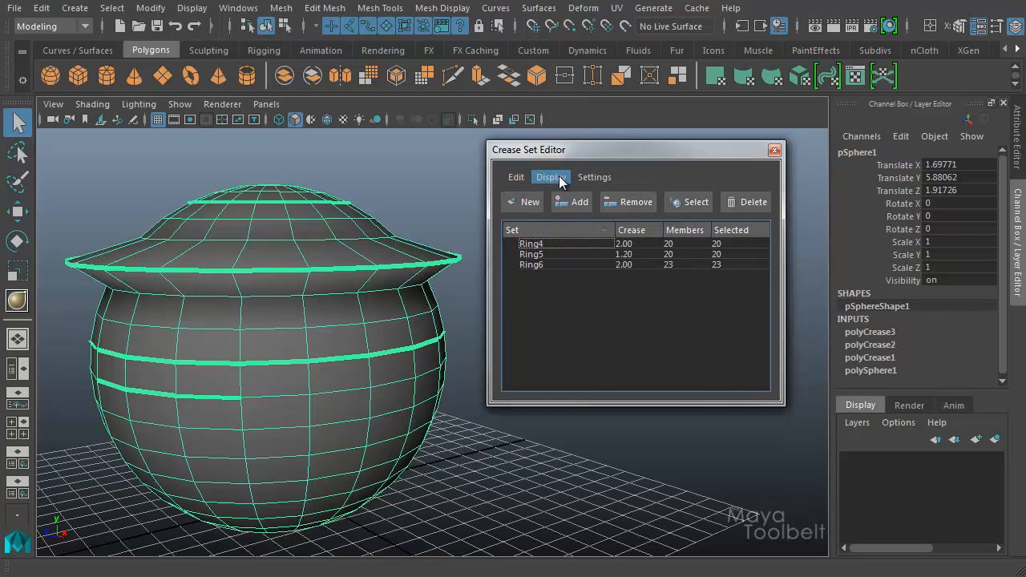
pyautogui.click(558, 177)
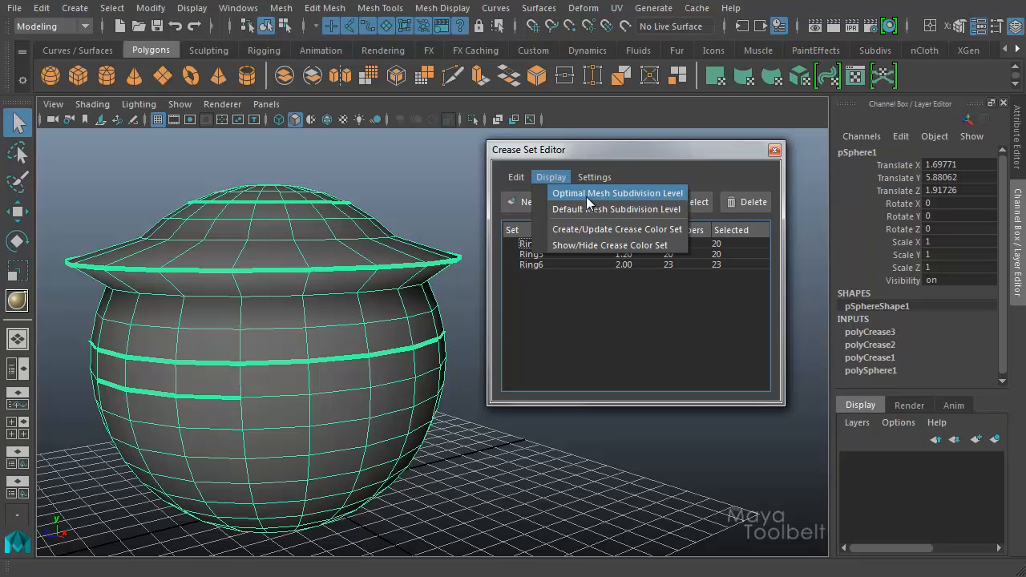
pyautogui.click(622, 193)
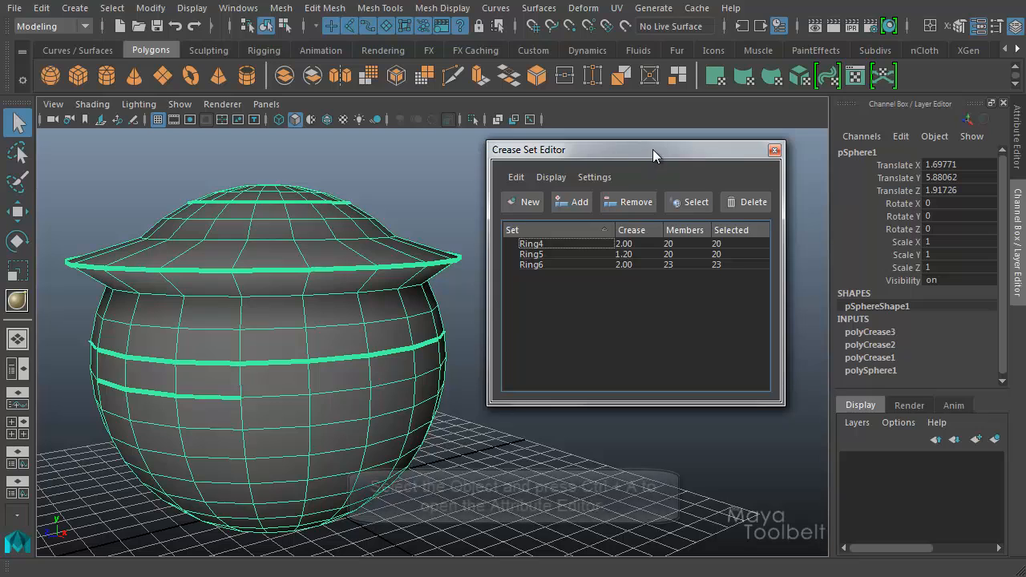
# Move the Crease Set Editor aside and examine the Smooth Mesh subdivision levels in pSphereShape1's attributes.
pyautogui.moveTo(653, 150); pyautogui.dragTo(557, 160)
pyautogui.hotkey('ctrl', 'a')
pyautogui.hotkey('ctrl', 'a')
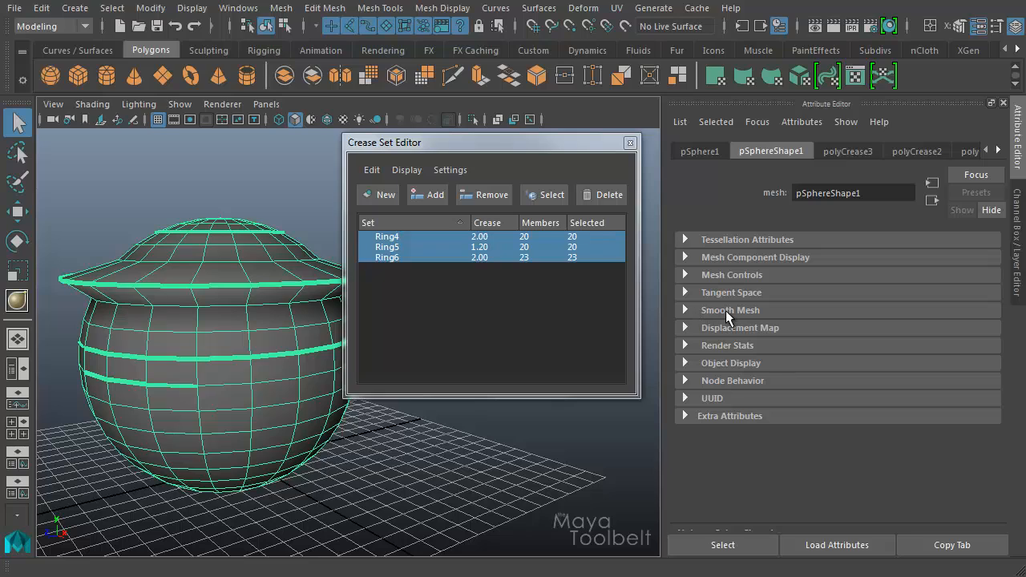
pyautogui.click(686, 311)
pyautogui.scroll(-1, 776, 319)
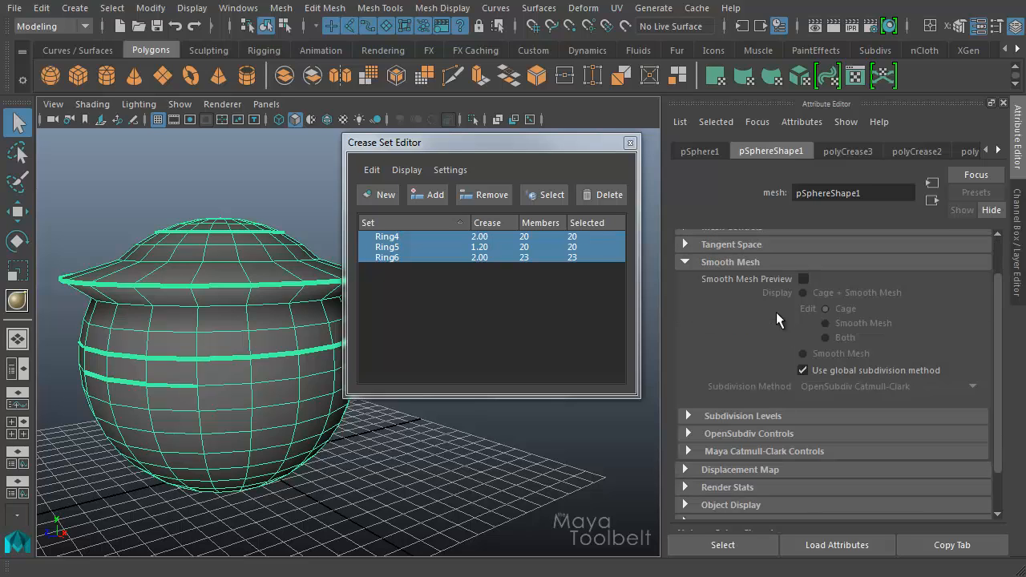
pyautogui.click(688, 415)
pyautogui.scroll(-2, 827, 400)
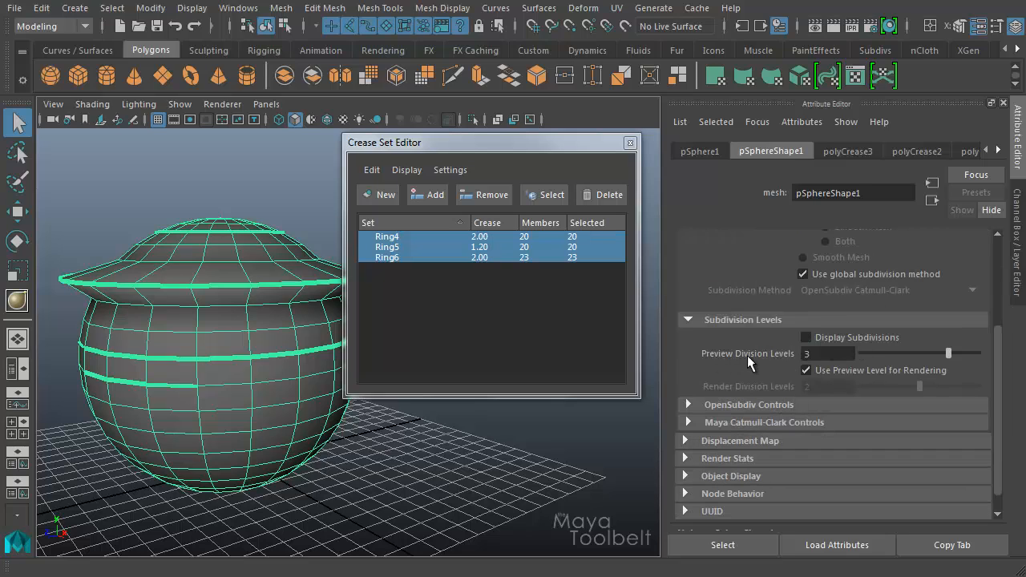
# Apply the Default Mesh Subdivision Level to the sphere from the Crease Set Editor.
pyautogui.click(406, 170)
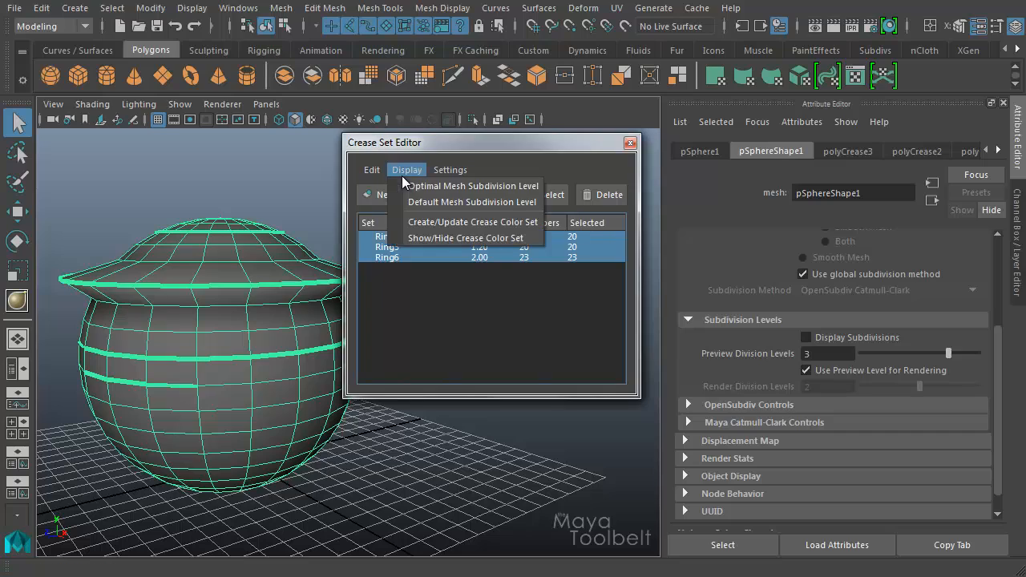
pyautogui.moveTo(439, 187)
pyautogui.click(407, 170)
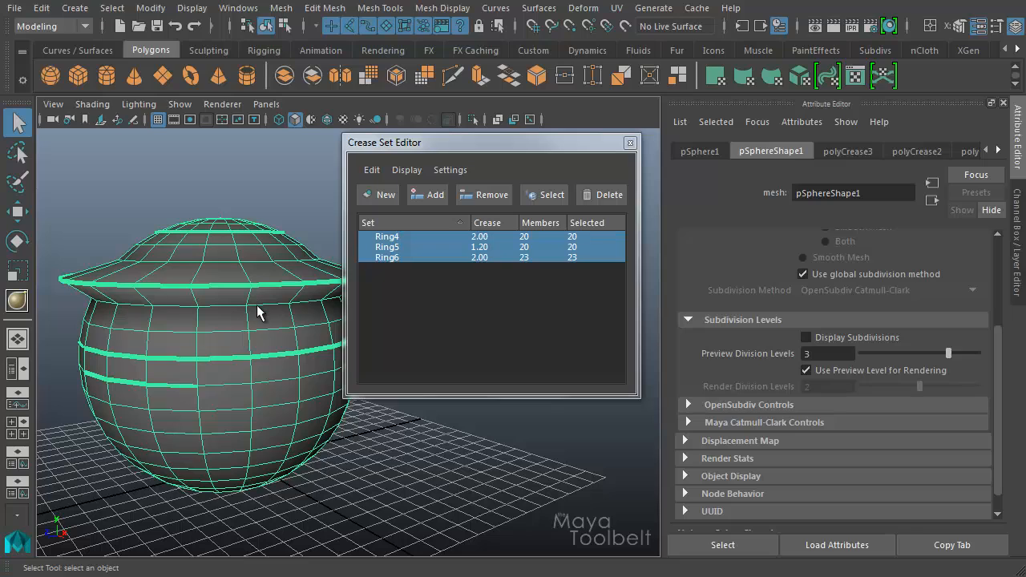
pyautogui.click(406, 170)
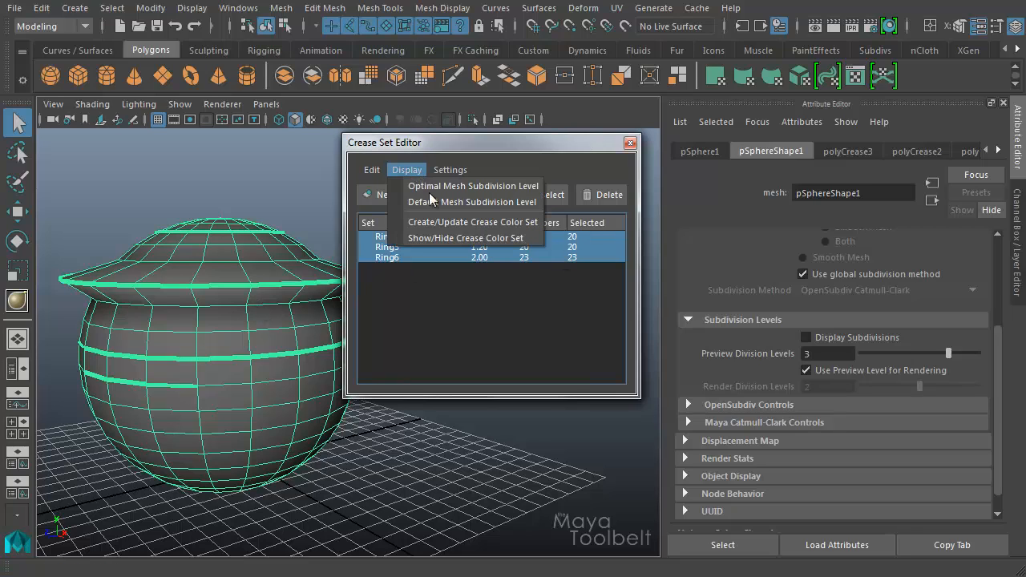
pyautogui.click(440, 202)
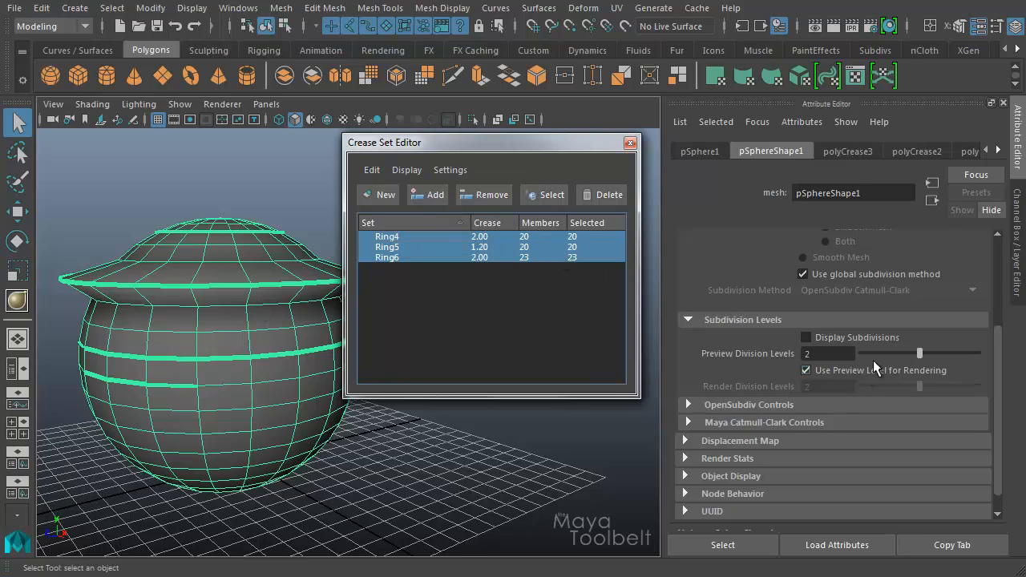
# Switch the sphere to the optimal mesh subdivision level and back to the default level.
pyautogui.click(416, 170)
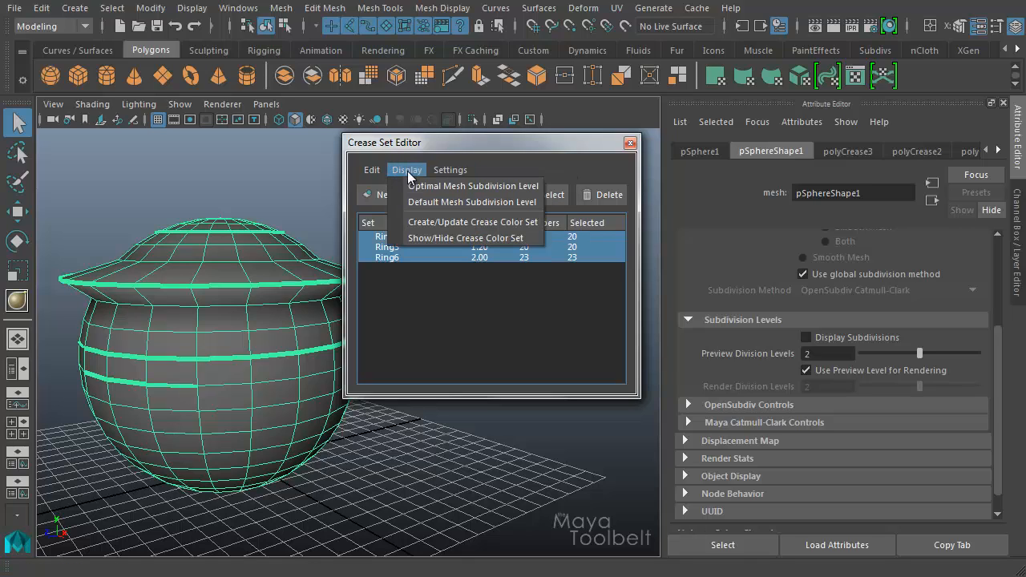
pyautogui.click(447, 186)
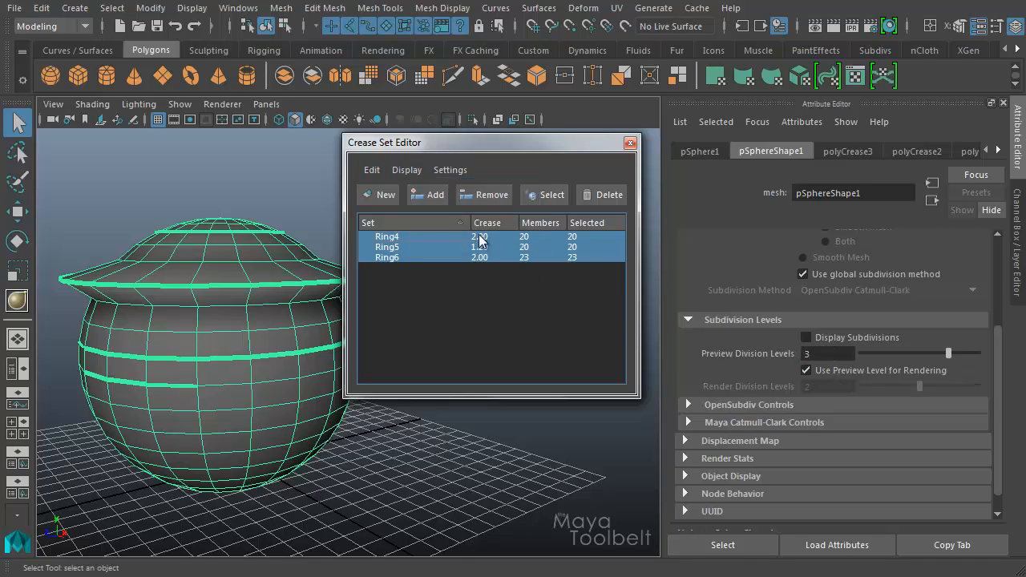
pyautogui.click(415, 171)
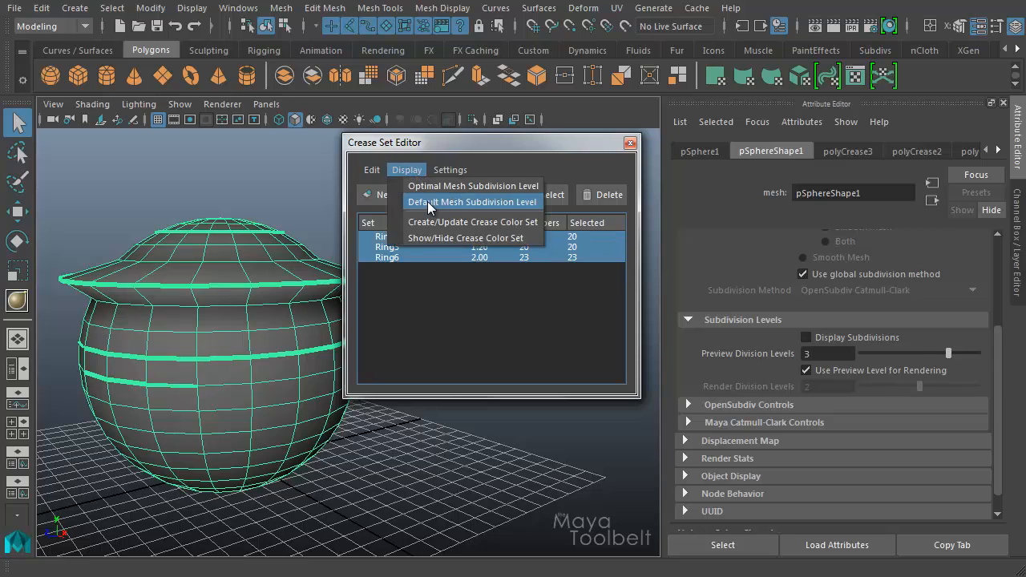
pyautogui.click(429, 202)
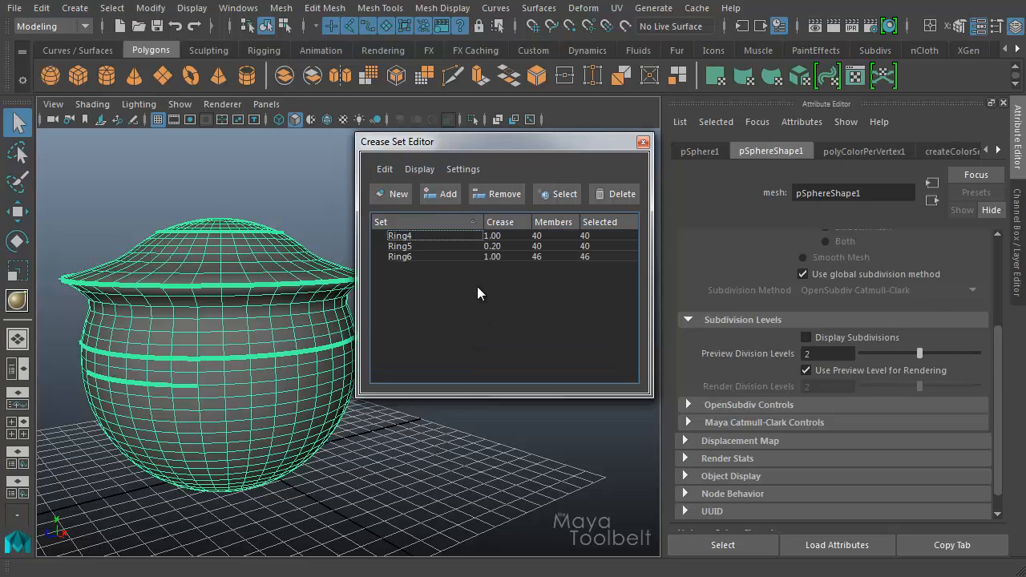
# Display the crease color set on the subdivided sphere and get a close view of its rings.
pyautogui.click(418, 169)
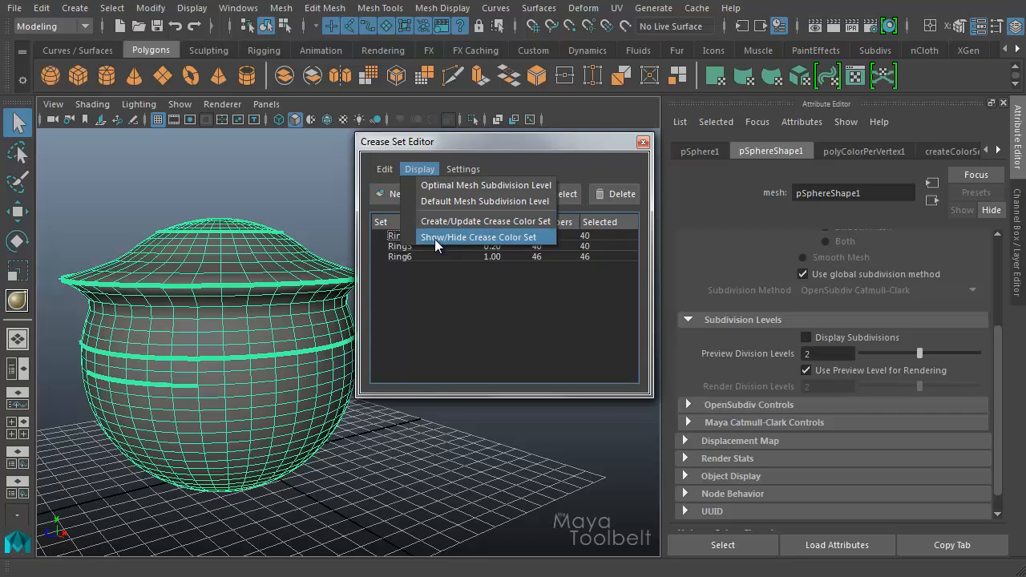
pyautogui.click(474, 227)
pyautogui.keyDown('alt'); pyautogui.moveTo(289, 344); pyautogui.dragTo(236, 424); pyautogui.keyUp('alt')
pyautogui.keyDown('alt'); pyautogui.moveTo(236, 424); pyautogui.dragTo(332, 449, button='right'); pyautogui.keyUp('alt')
pyautogui.keyDown('alt'); pyautogui.moveTo(255, 407); pyautogui.dragTo(302, 411, button='middle'); pyautogui.keyUp('alt')
pyautogui.scroll(5, 302, 411)
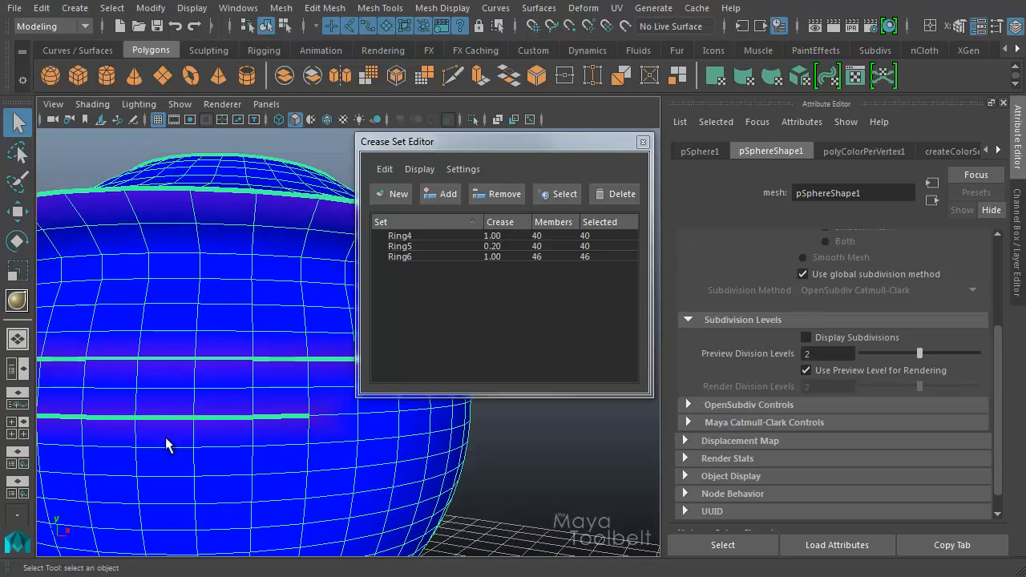
# Deselect the sphere and inspect the crease colors along its rim and lower rings.
pyautogui.moveTo(258, 384)
pyautogui.keyDown('alt'); pyautogui.mouseDown()
pyautogui.moveTo(268, 424)
pyautogui.moveTo(224, 390)
pyautogui.moveTo(254, 388)
pyautogui.mouseUp(); pyautogui.keyUp('alt')
pyautogui.scroll(-2, 269, 386)
pyautogui.scroll(1, 269, 386)
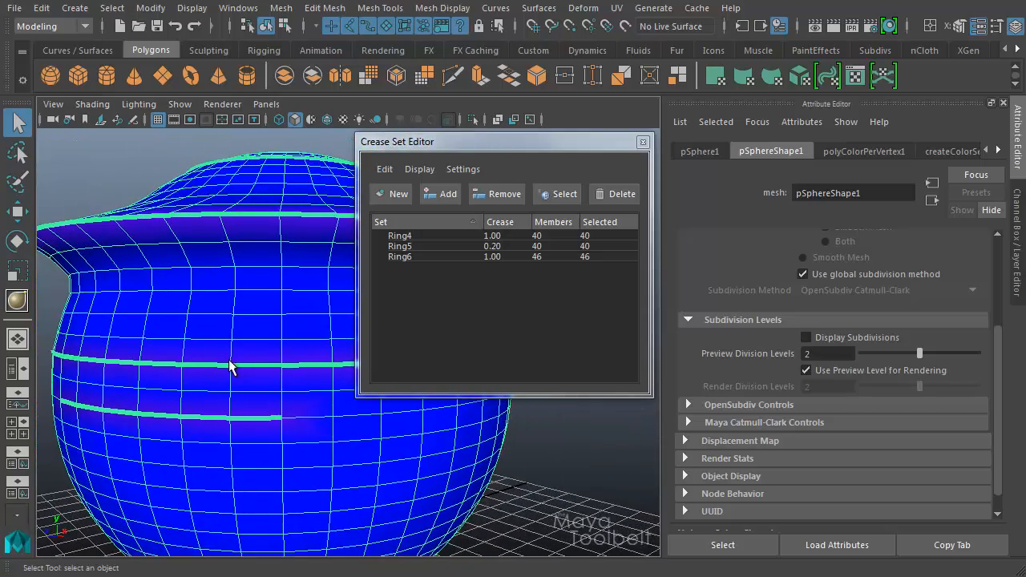
pyautogui.click(124, 177)
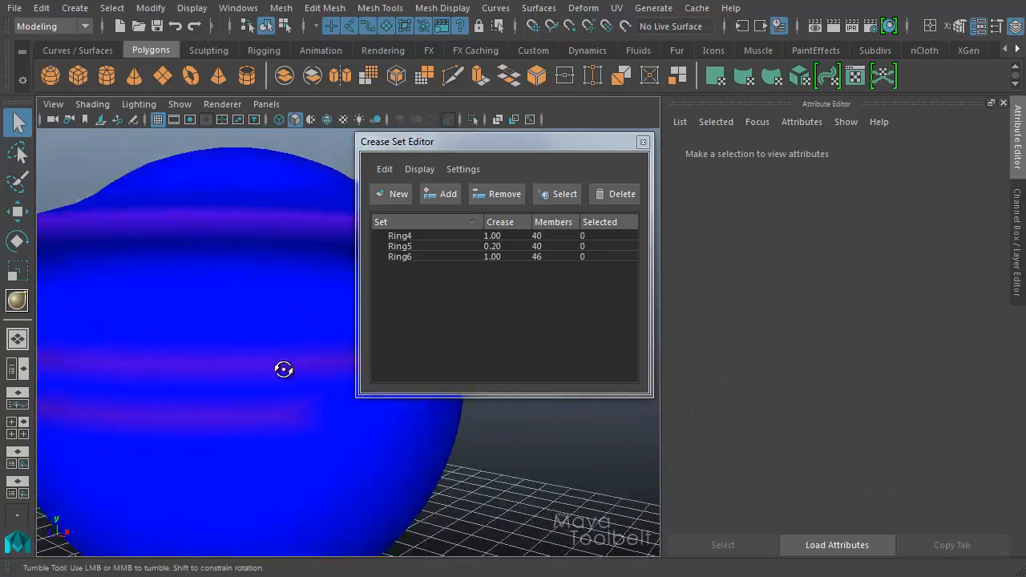
pyautogui.keyDown('alt'); pyautogui.moveTo(284, 366); pyautogui.dragTo(243, 375); pyautogui.keyUp('alt')
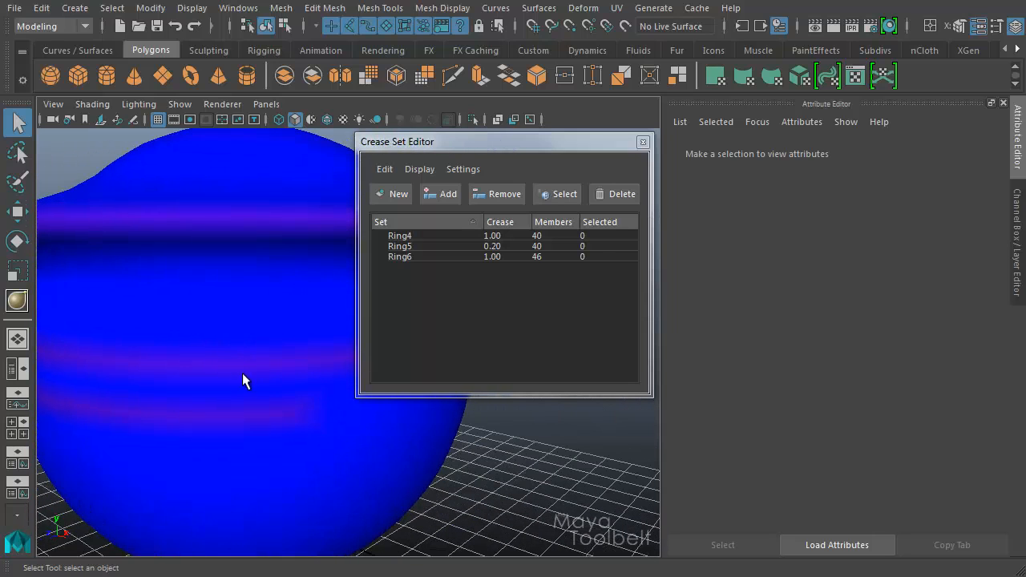
# Raise the Ring4 crease set's value to 4.70.
pyautogui.click(492, 235)
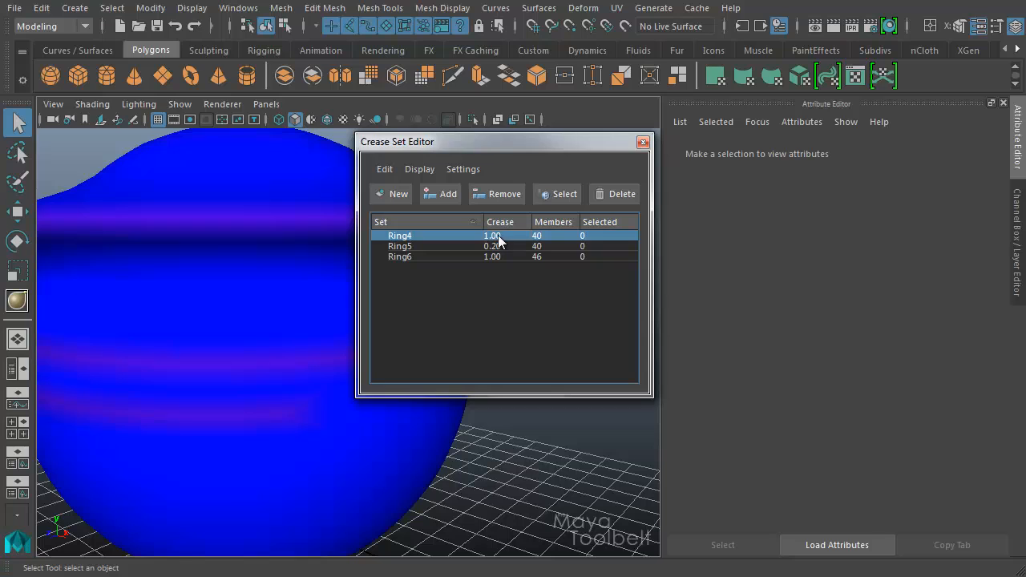
pyautogui.moveTo(498, 235); pyautogui.dragTo(581, 240, button='middle')
pyautogui.moveTo(647, 245); pyautogui.dragTo(754, 249, button='middle')
# Select the sphere and update its crease color set to reflect the new Ring4 crease value.
pyautogui.moveTo(250, 327)
pyautogui.keyDown('alt'); pyautogui.mouseDown()
pyautogui.moveTo(242, 345)
pyautogui.moveTo(262, 339)
pyautogui.mouseUp(); pyautogui.keyUp('alt')
pyautogui.click(351, 239)
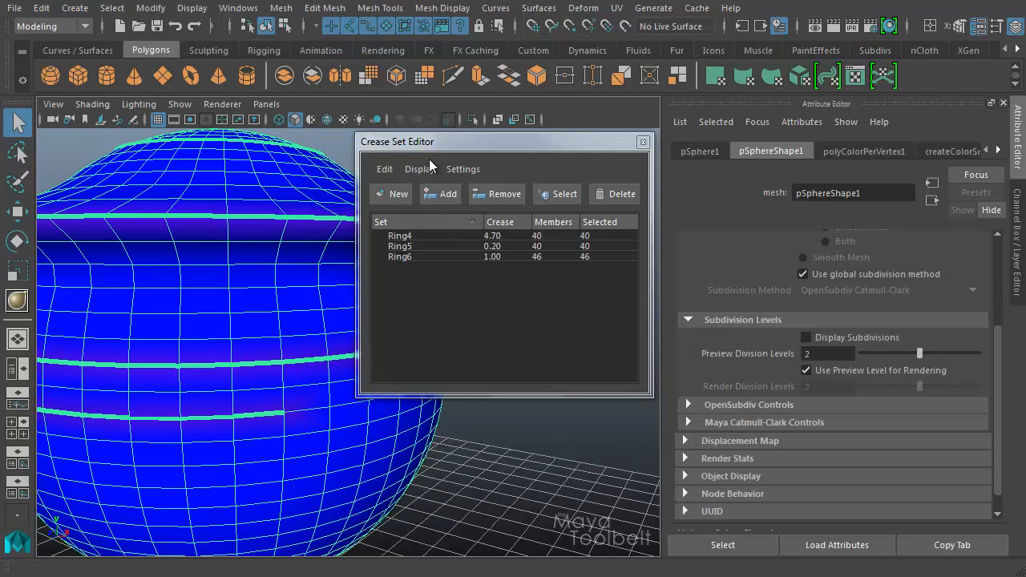
pyautogui.click(419, 169)
pyautogui.click(461, 220)
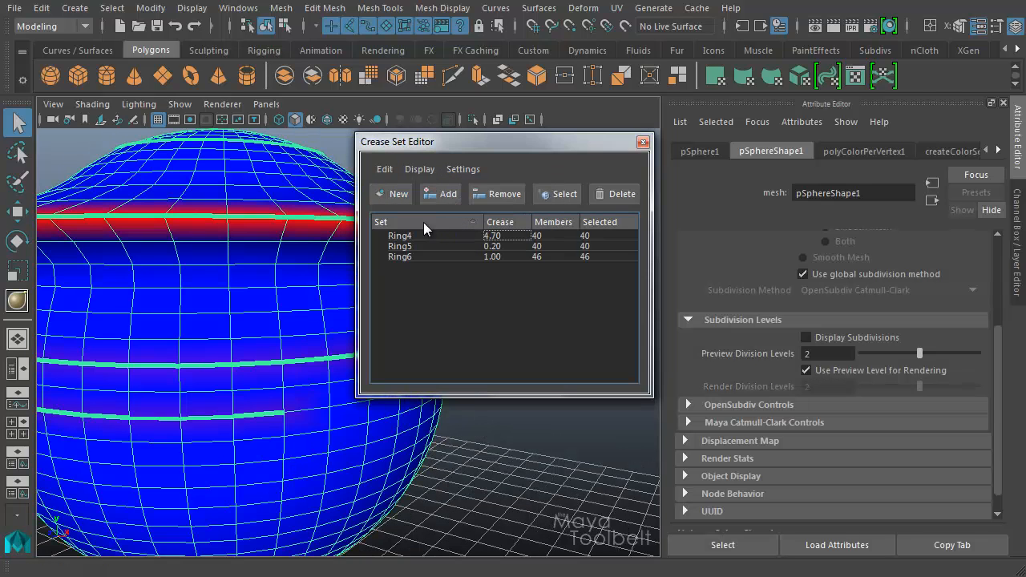
# Deselect the sphere, switch back to the Channel Box, and inspect the updated crease colors with Ring4 highlighted in the set list.
pyautogui.click(345, 152)
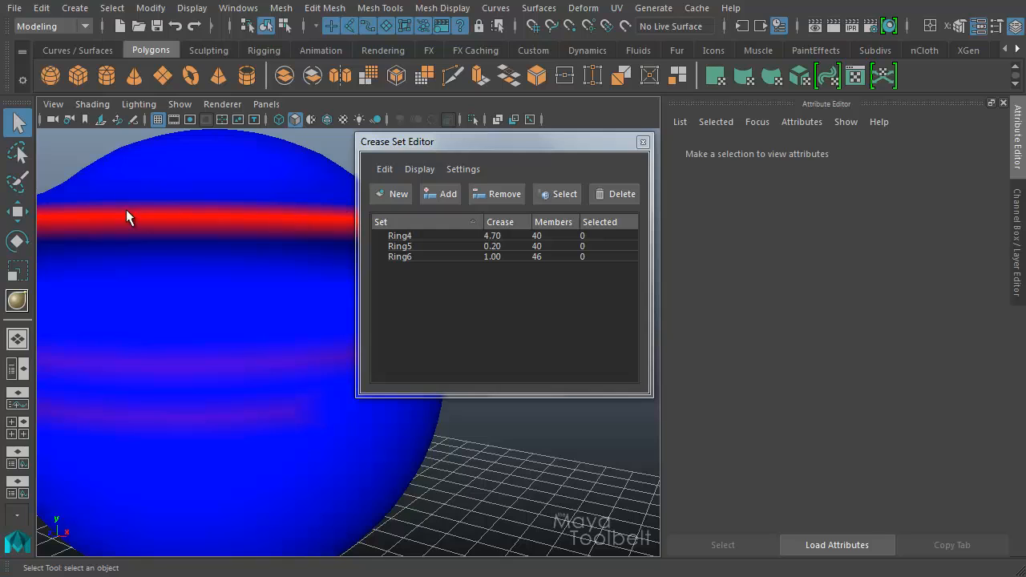
pyautogui.keyDown('alt'); pyautogui.moveTo(258, 314); pyautogui.dragTo(304, 355, button='middle'); pyautogui.keyUp('alt')
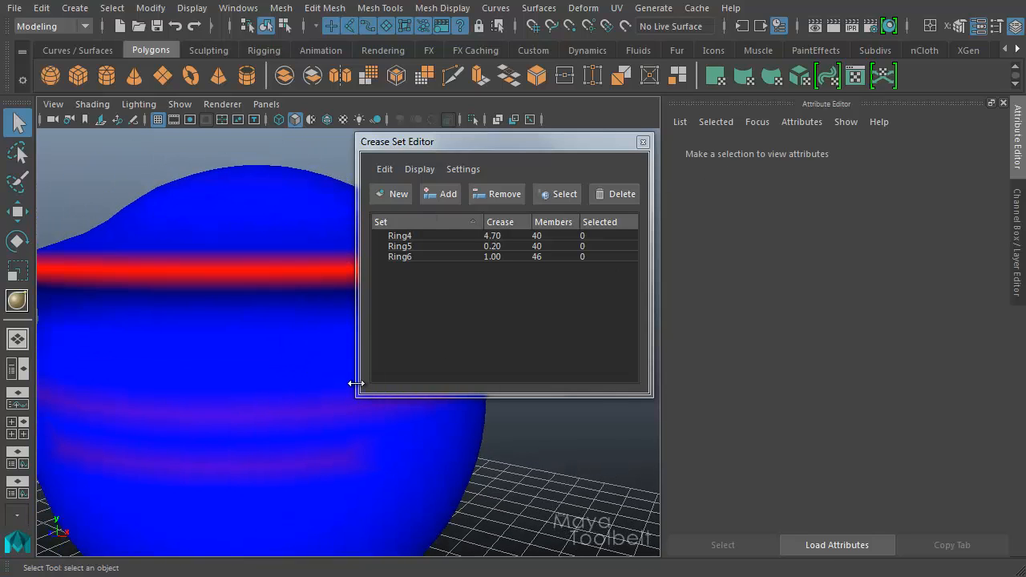
pyautogui.hotkey('ctrl', 'a')
pyautogui.moveTo(524, 143); pyautogui.dragTo(702, 141)
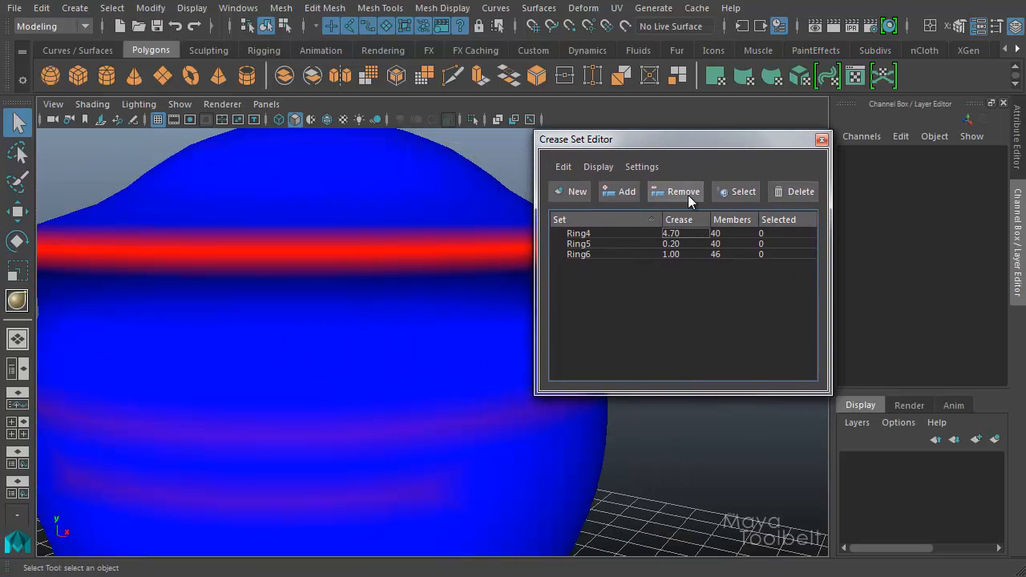
pyautogui.keyDown('alt'); pyautogui.moveTo(373, 302); pyautogui.dragTo(410, 281, button='right'); pyautogui.keyUp('alt')
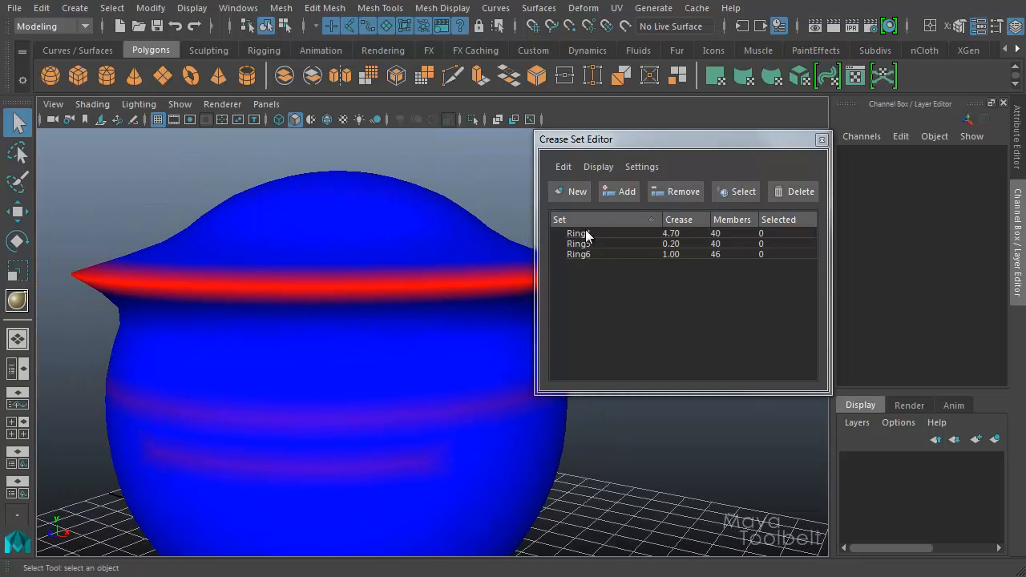
pyautogui.keyDown('alt'); pyautogui.moveTo(475, 335); pyautogui.dragTo(505, 377); pyautogui.keyUp('alt')
pyautogui.click(677, 233)
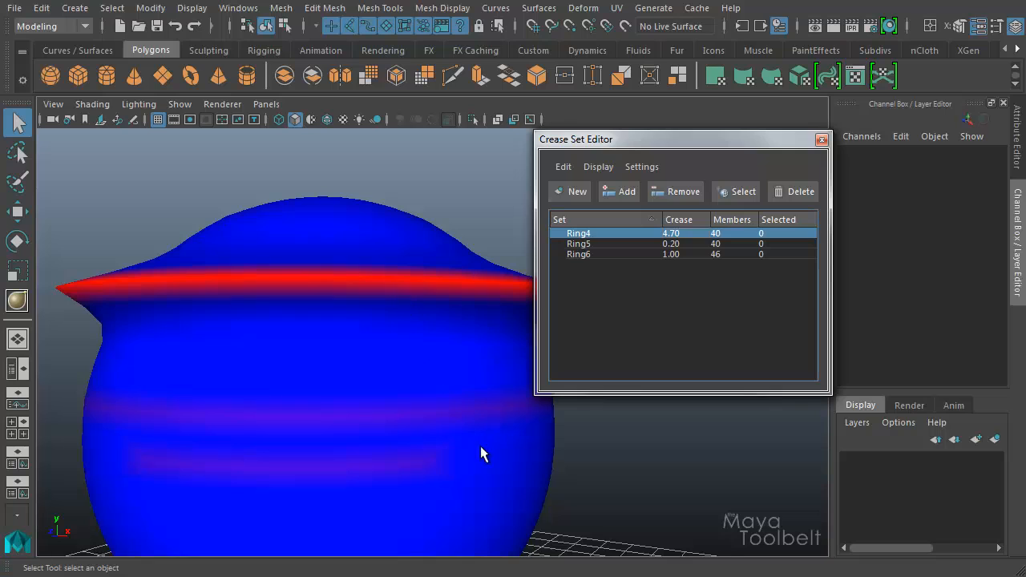
# Select the sphere and toggle its crease color set off and back on.
pyautogui.click(447, 381)
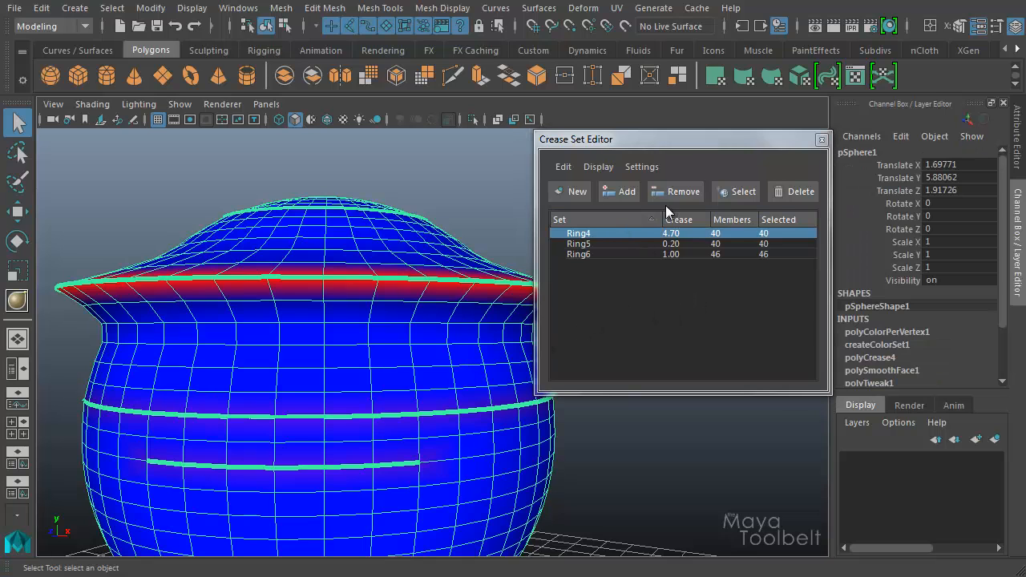
pyautogui.click(606, 168)
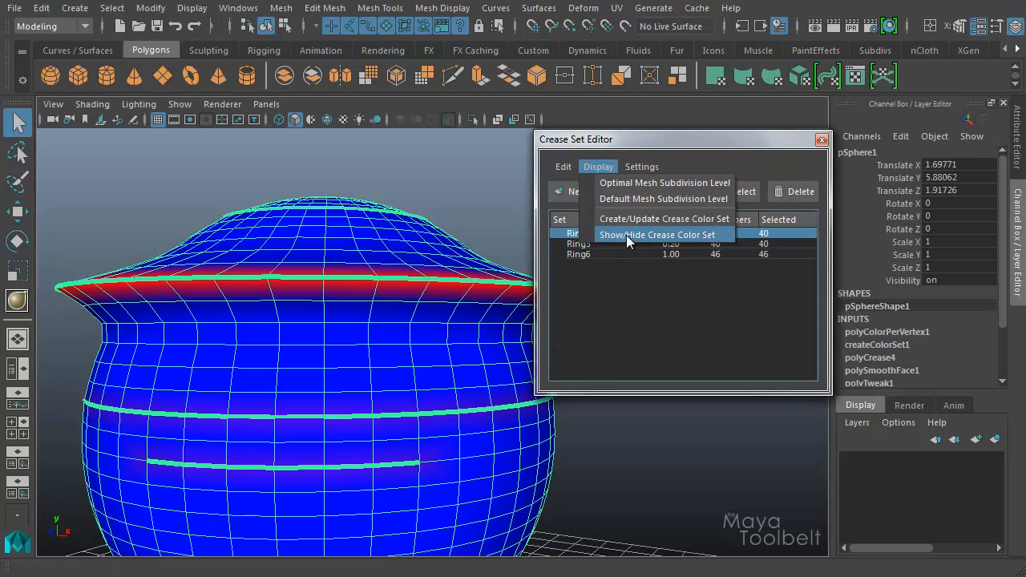
pyautogui.click(625, 235)
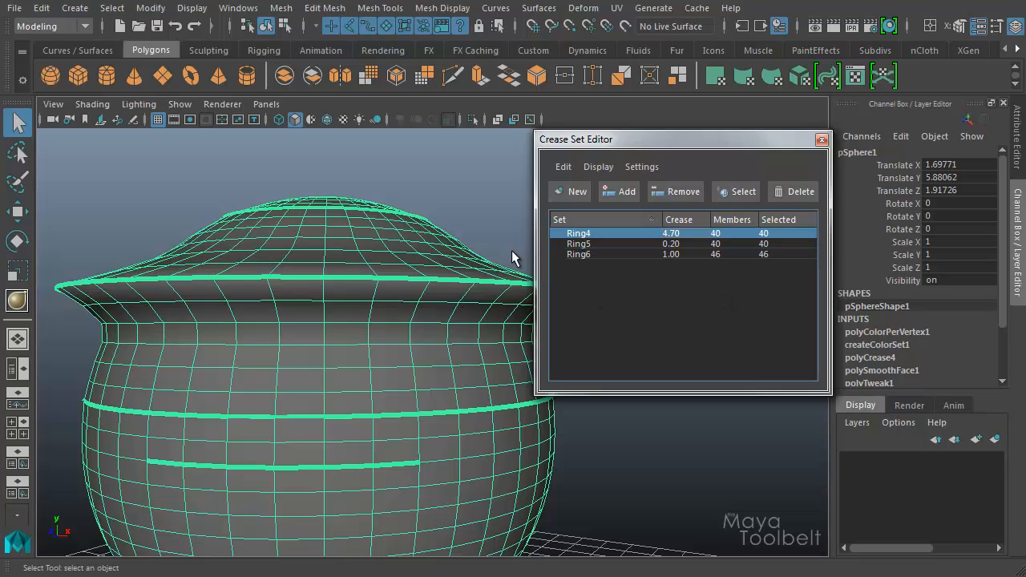
pyautogui.click(602, 166)
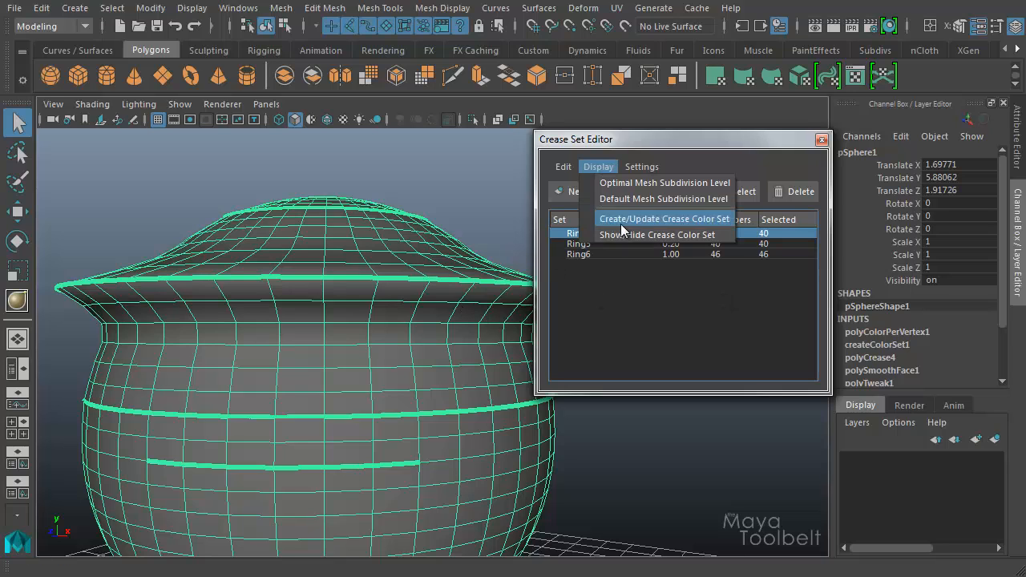
pyautogui.click(629, 234)
# Refresh the sphere's crease color set from the existing crease values.
pyautogui.click(598, 166)
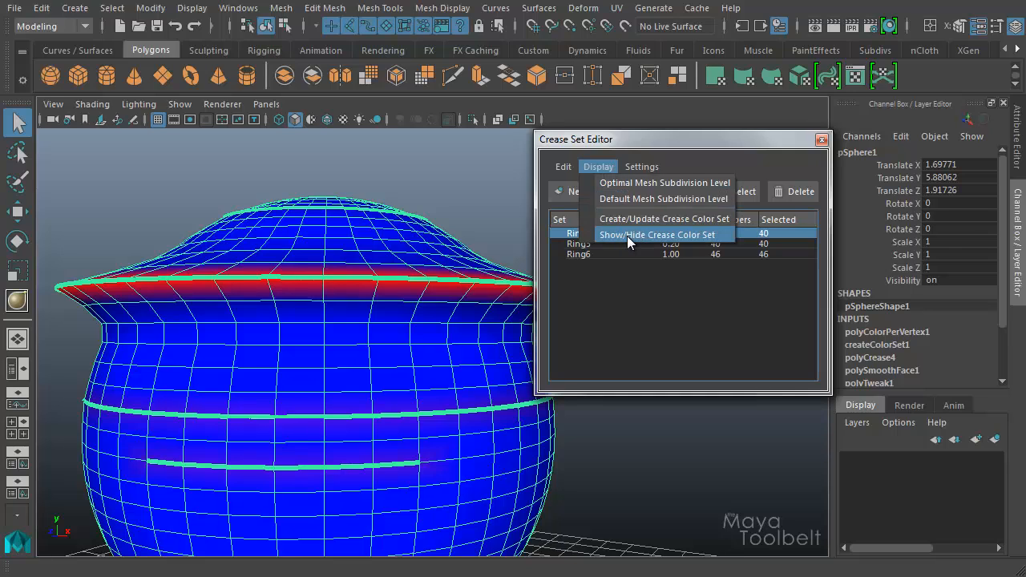
pyautogui.click(686, 310)
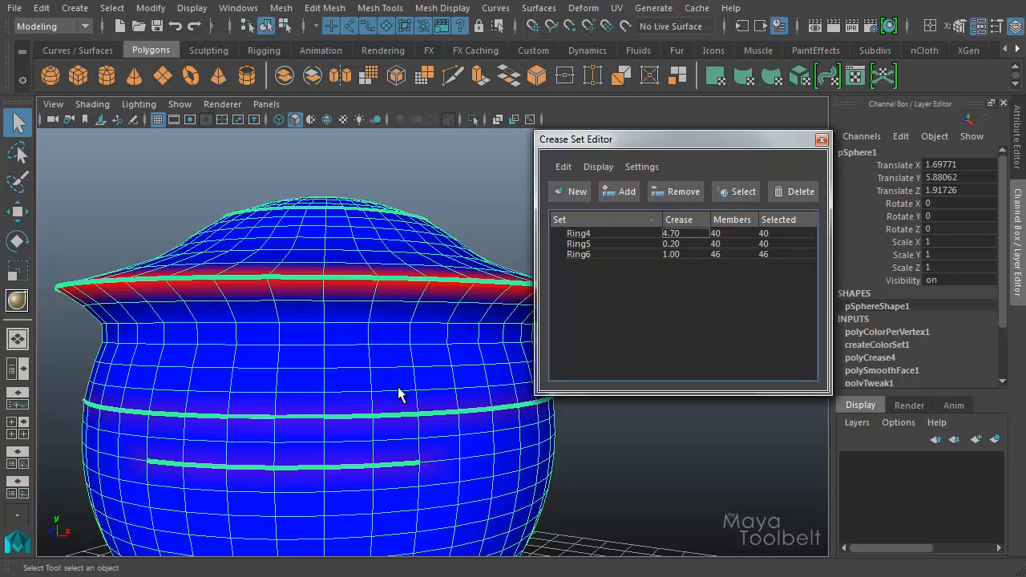
pyautogui.click(599, 166)
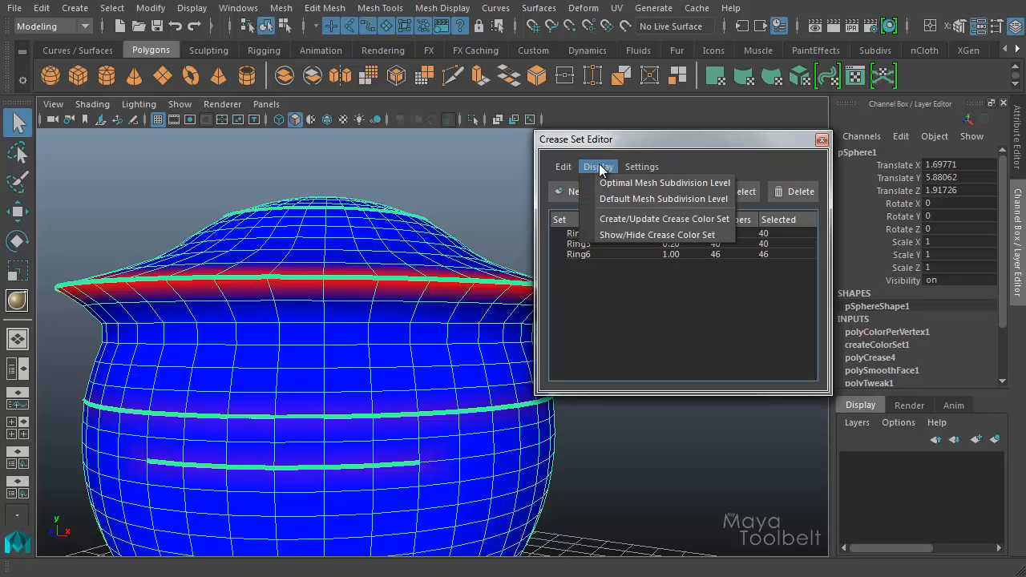
pyautogui.click(653, 220)
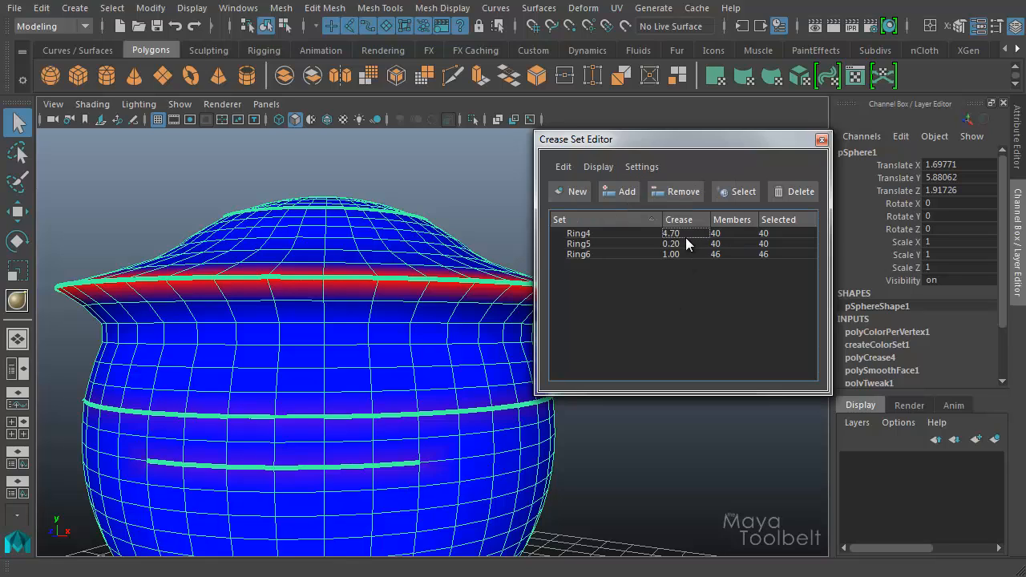
# Lower the Ring4 crease set's value to 2.00 and update the sphere's crease color set to match.
pyautogui.moveTo(679, 234); pyautogui.dragTo(656, 232, button='middle')
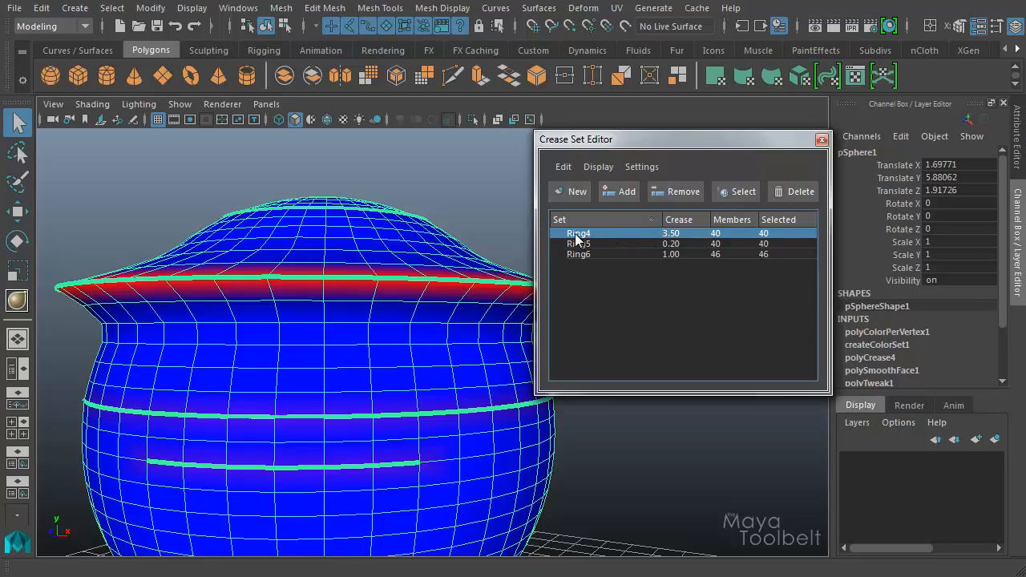
pyautogui.moveTo(576, 238); pyautogui.dragTo(490, 263, button='middle')
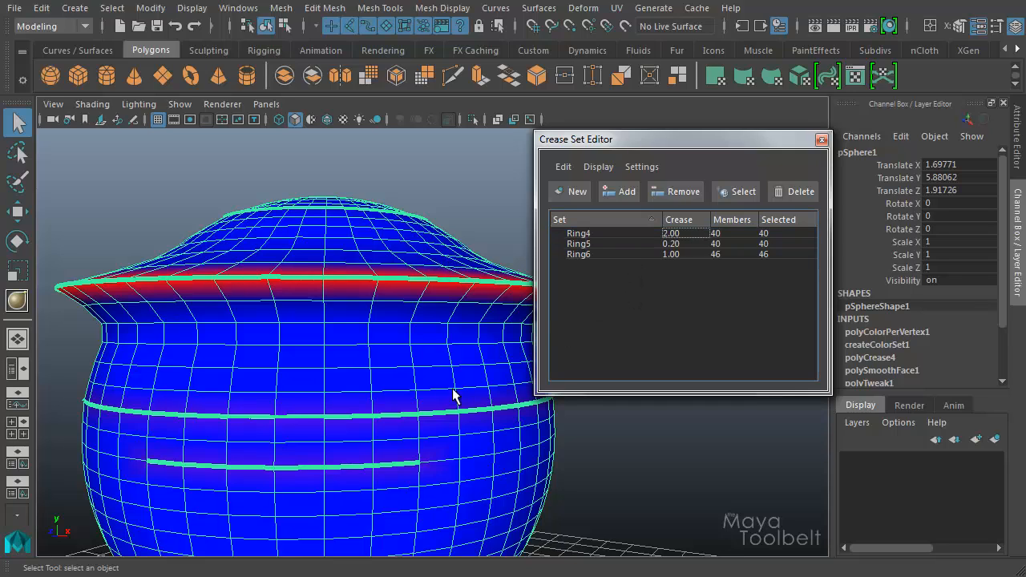
pyautogui.click(509, 180)
pyautogui.click(589, 168)
pyautogui.hotkey('ctrl', 'z')
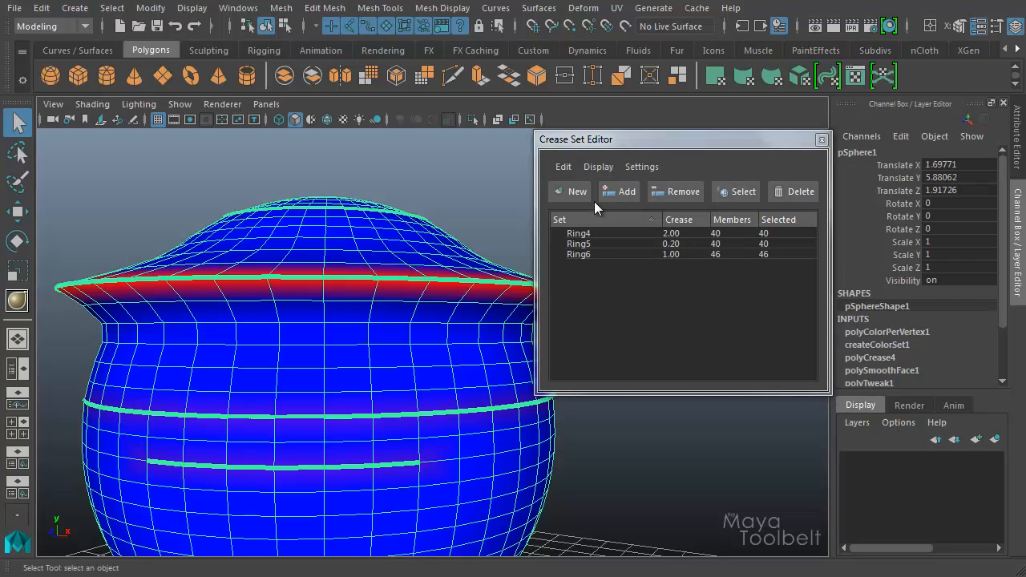
pyautogui.click(598, 167)
pyautogui.click(638, 216)
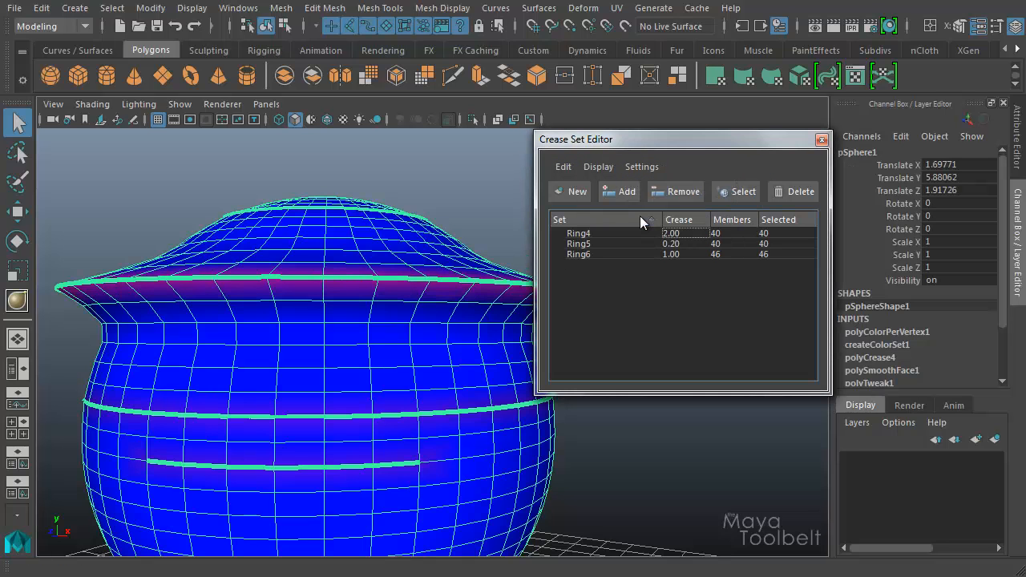
# Inspect the rim's updated color with the sphere deselected, and reselect the sphere to hide its crease color set.
pyautogui.click(493, 193)
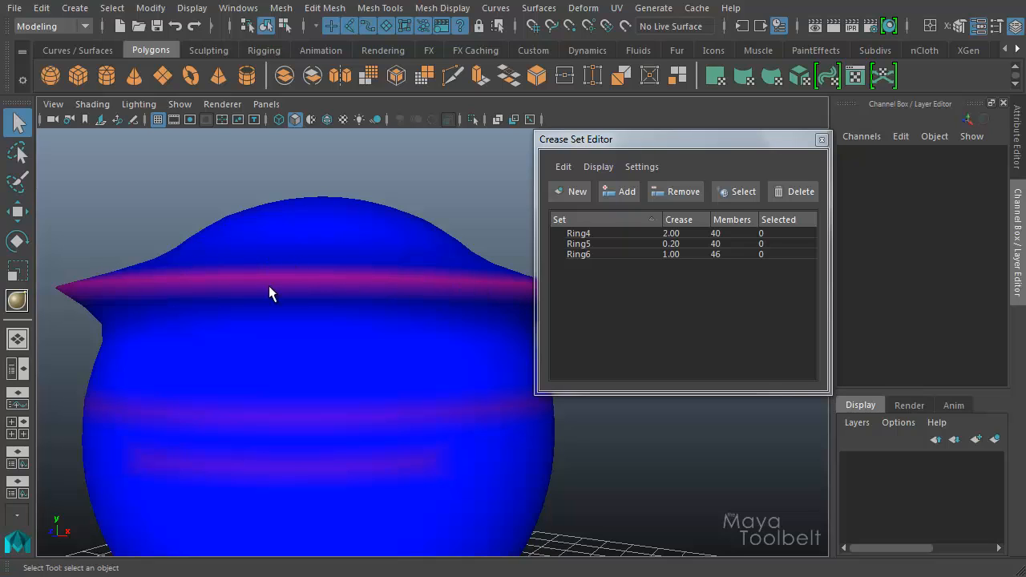
pyautogui.click(405, 344)
pyautogui.click(600, 166)
pyautogui.click(625, 235)
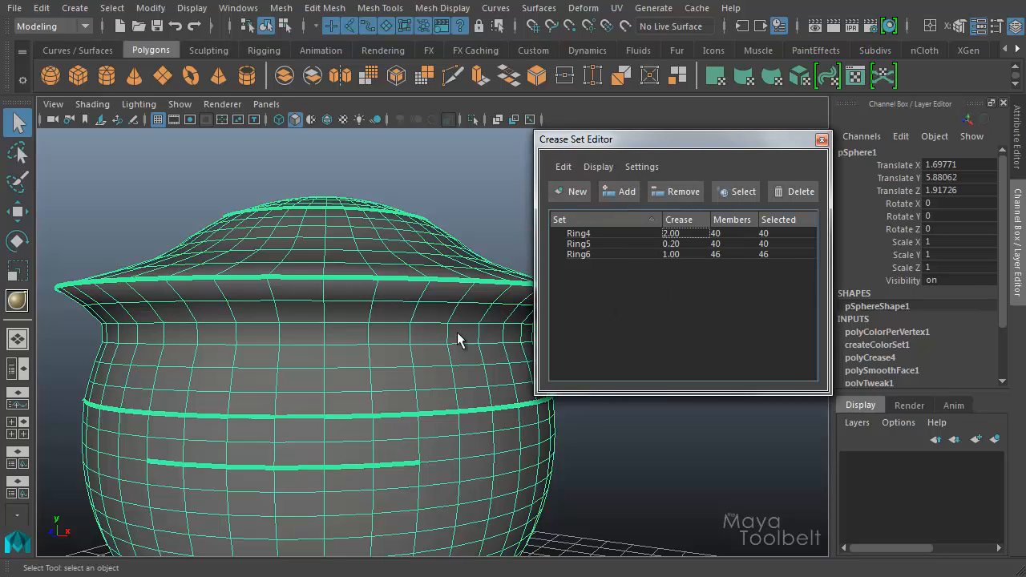
pyautogui.click(606, 169)
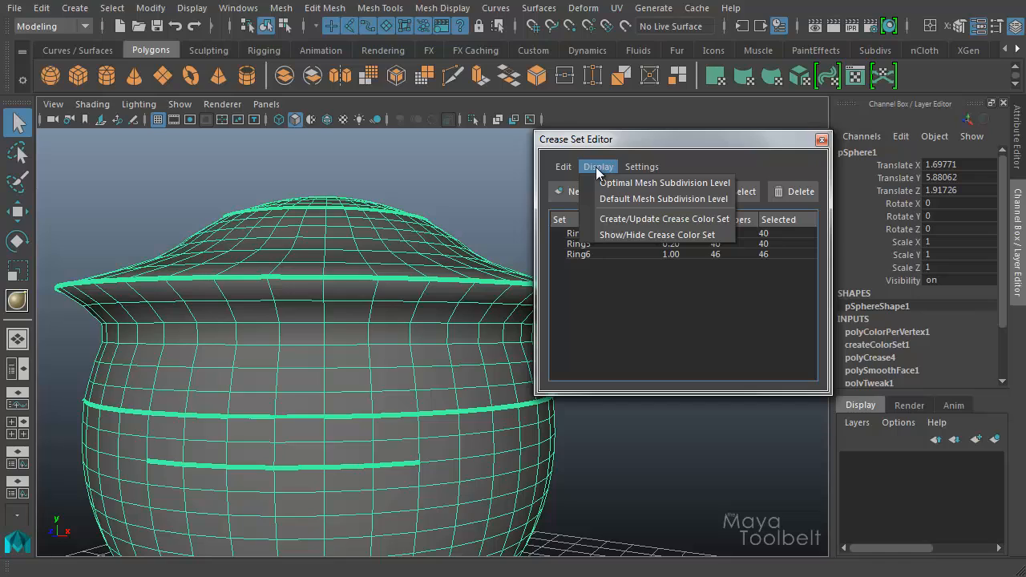
pyautogui.moveTo(647, 166)
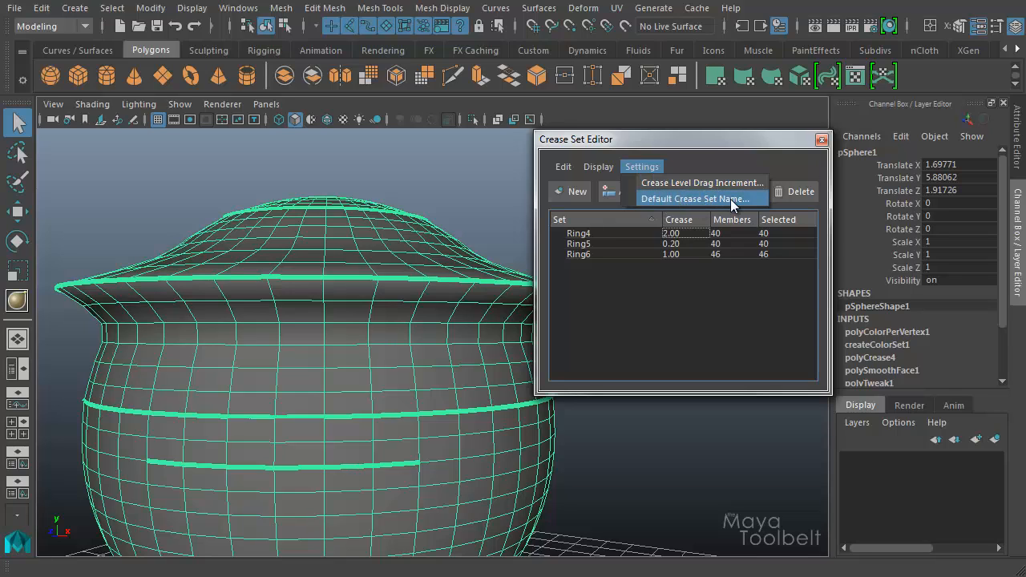
pyautogui.click(690, 168)
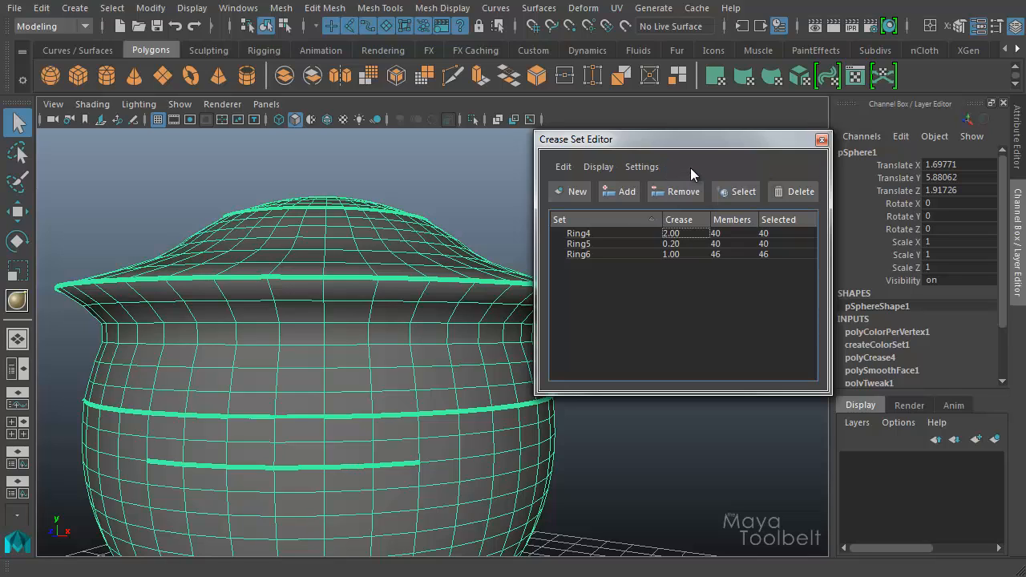
# Raise the Ring4 crease set's value to 2.50.
pyautogui.click(612, 234)
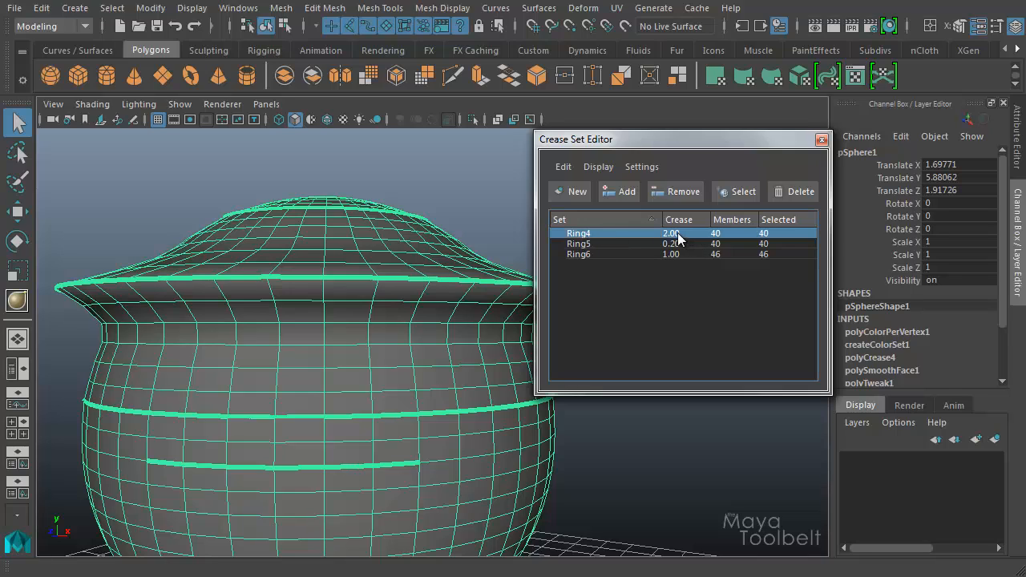
pyautogui.moveTo(677, 233)
pyautogui.mouseDown(button='middle')
pyautogui.moveTo(711, 236)
pyautogui.moveTo(647, 229)
pyautogui.moveTo(698, 234)
pyautogui.mouseUp(button='middle')
pyautogui.moveTo(708, 230)
pyautogui.mouseDown(button='middle')
pyautogui.moveTo(728, 229)
pyautogui.moveTo(679, 232)
pyautogui.moveTo(725, 231)
pyautogui.mouseUp(button='middle')
# Set the crease level drag increment to 2.
pyautogui.click(643, 166)
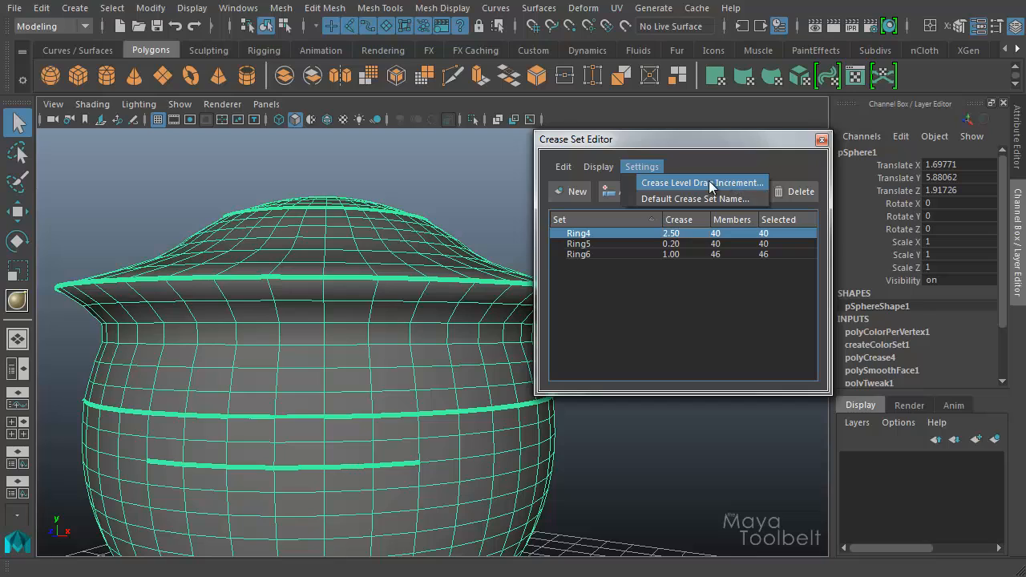
pyautogui.click(720, 179)
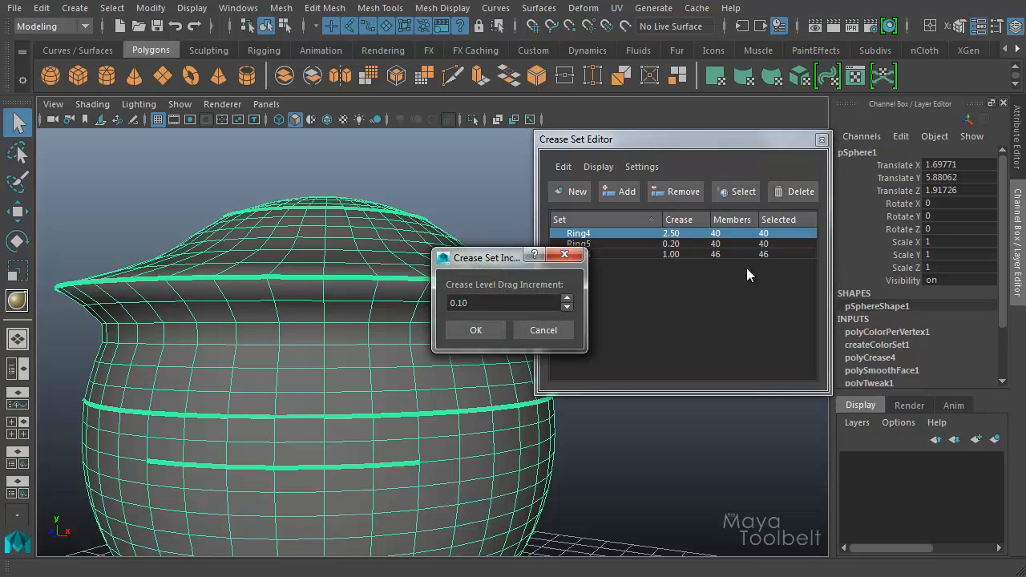
pyautogui.doubleClick(479, 303)
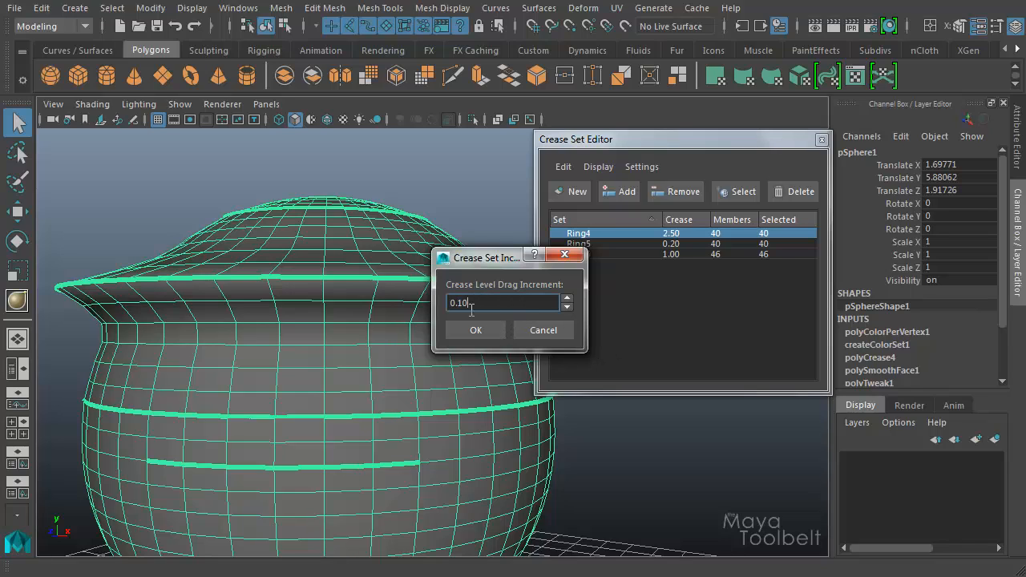
pyautogui.moveTo(471, 308); pyautogui.dragTo(437, 308)
pyautogui.write('2')
pyautogui.press('Return')
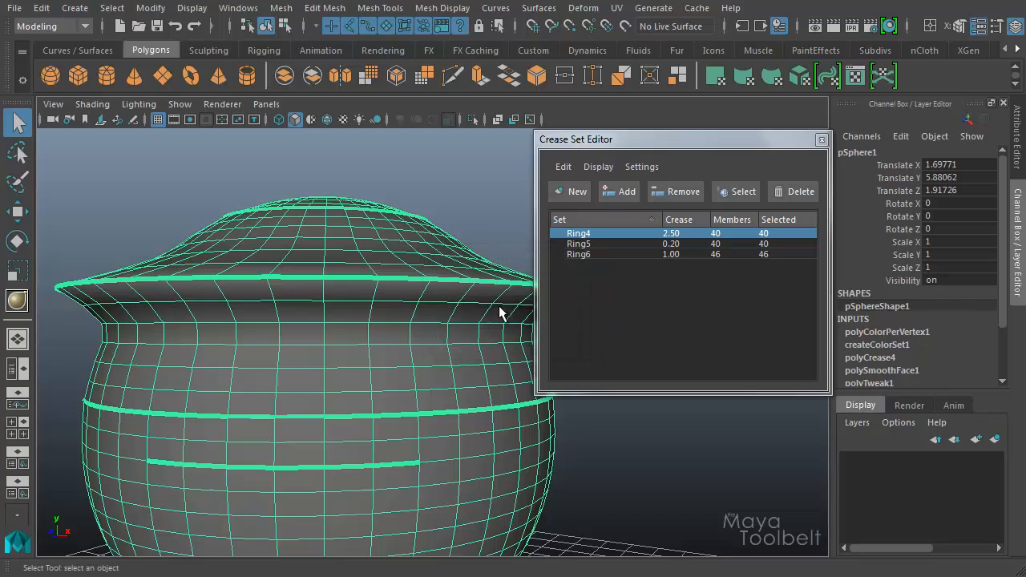
# Adjust the Ring4 crease value up and down with the new drag increment, ending at 3.00.
pyautogui.click(678, 234)
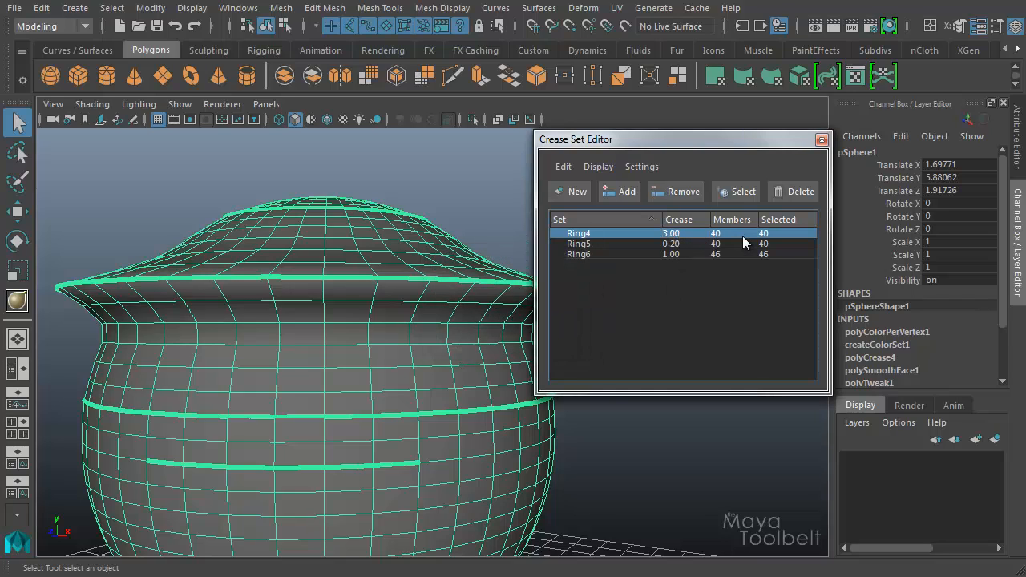
pyautogui.moveTo(742, 235); pyautogui.dragTo(699, 245, button='middle')
pyautogui.moveTo(615, 255); pyautogui.dragTo(644, 251, button='middle')
# Replace the Ring prefix in the default crease set name with CreaseSet.
pyautogui.click(646, 167)
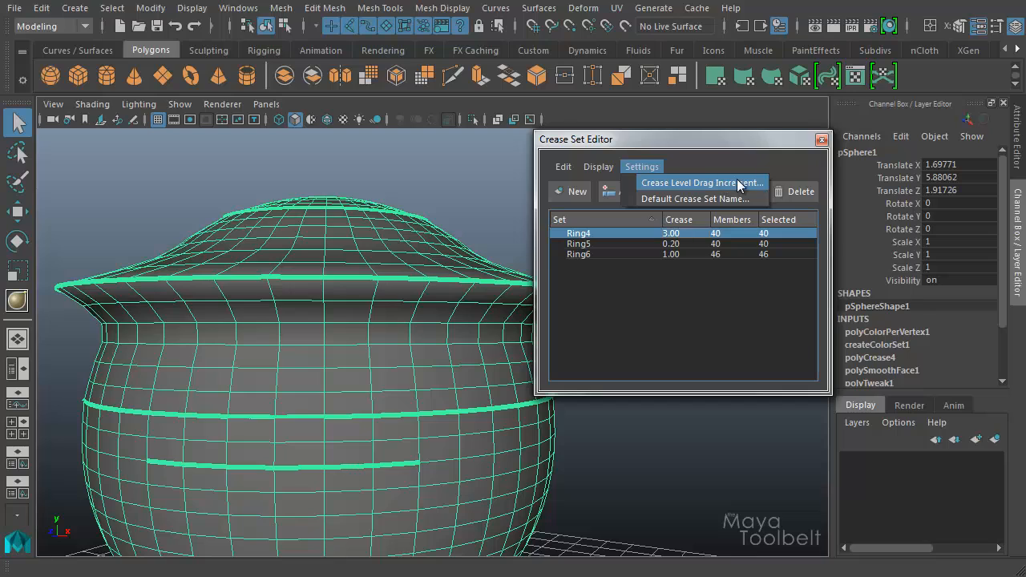
pyautogui.click(684, 198)
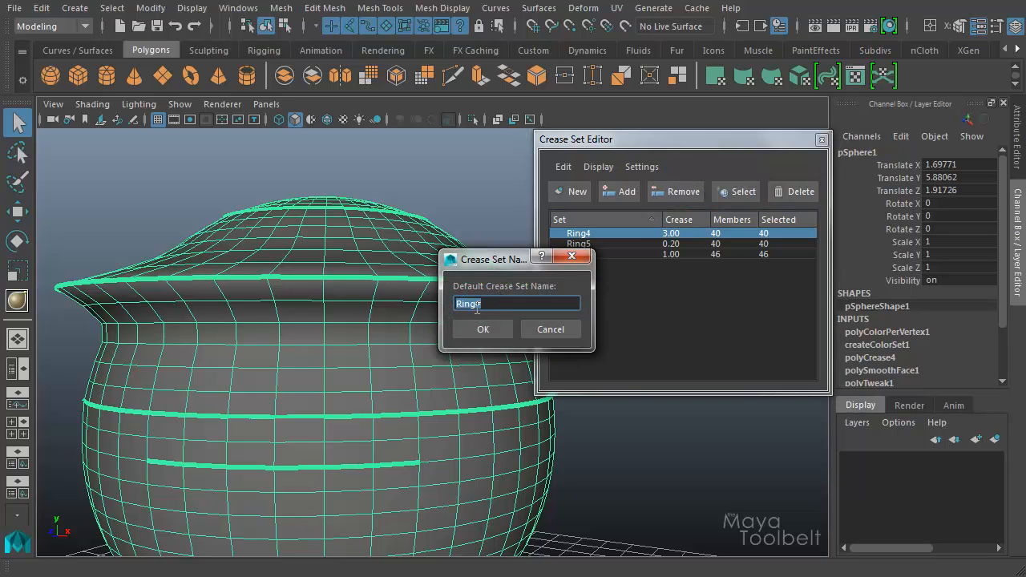
pyautogui.click(477, 307)
pyautogui.press('BackSpace')
pyautogui.press('BackSpace')
pyautogui.press('BackSpace')
pyautogui.press('BackSpace')
pyautogui.write('CreaseSet')
pyautogui.click(487, 330)
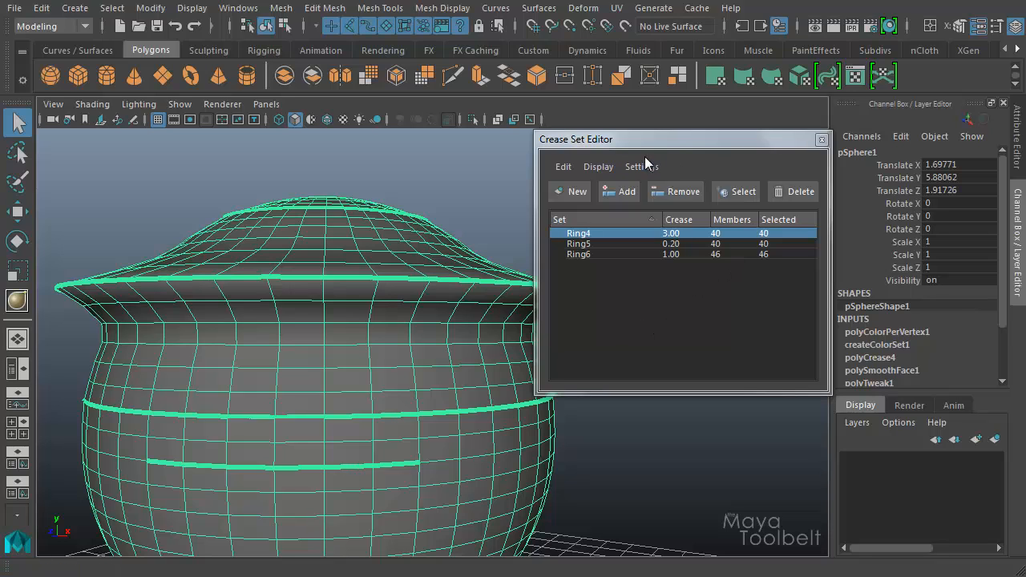
pyautogui.moveTo(654, 143); pyautogui.dragTo(643, 118)
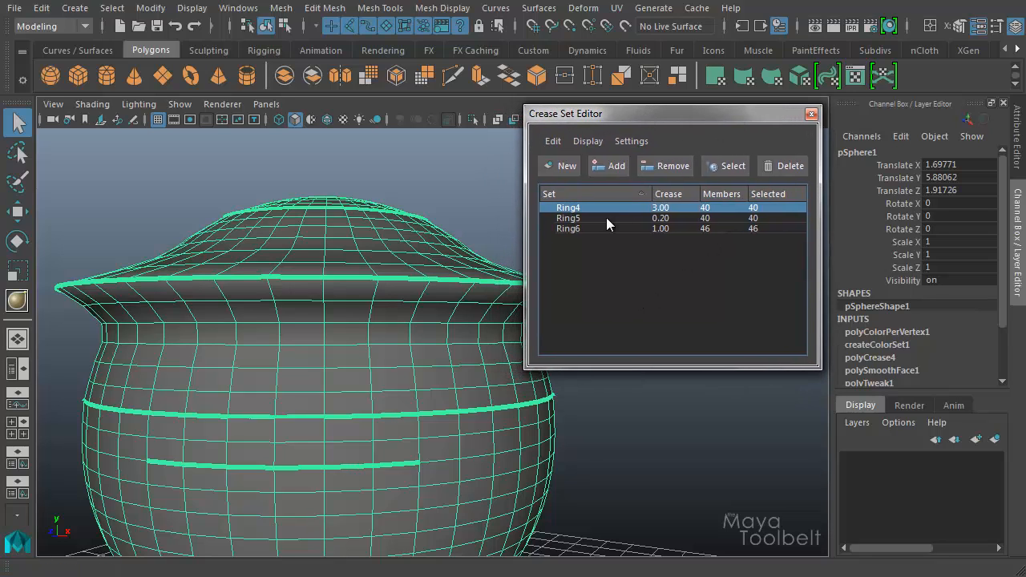